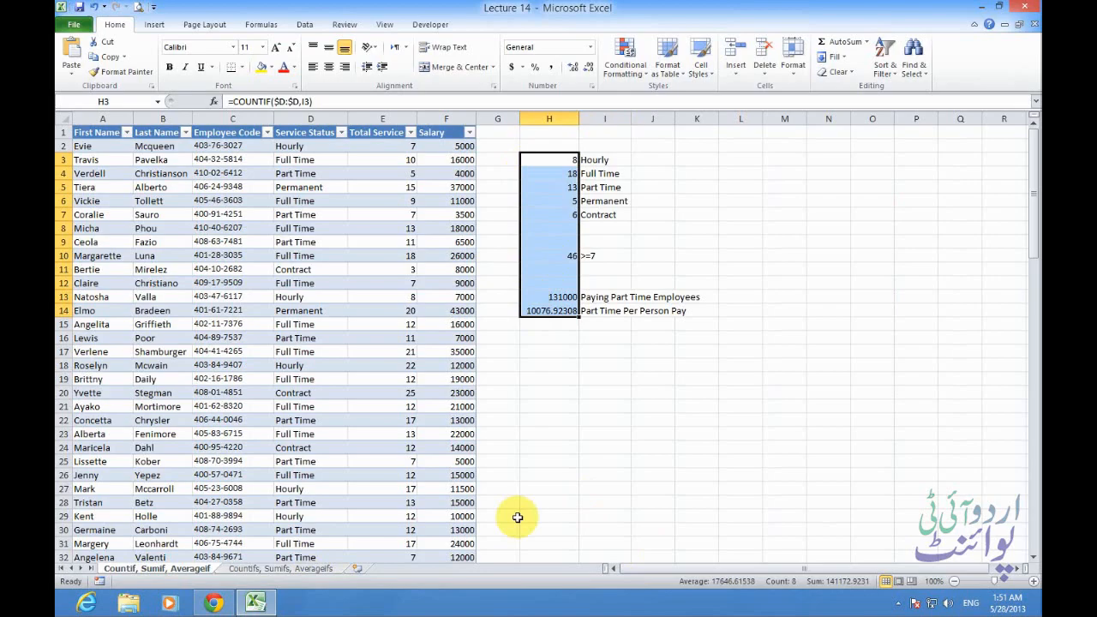
Step: Clear the old results in H3:H14 and enter =COUNTIF(D:D,"Hourly") in H3 to count the hourly employees
{"action": "key", "text": "Delete"}
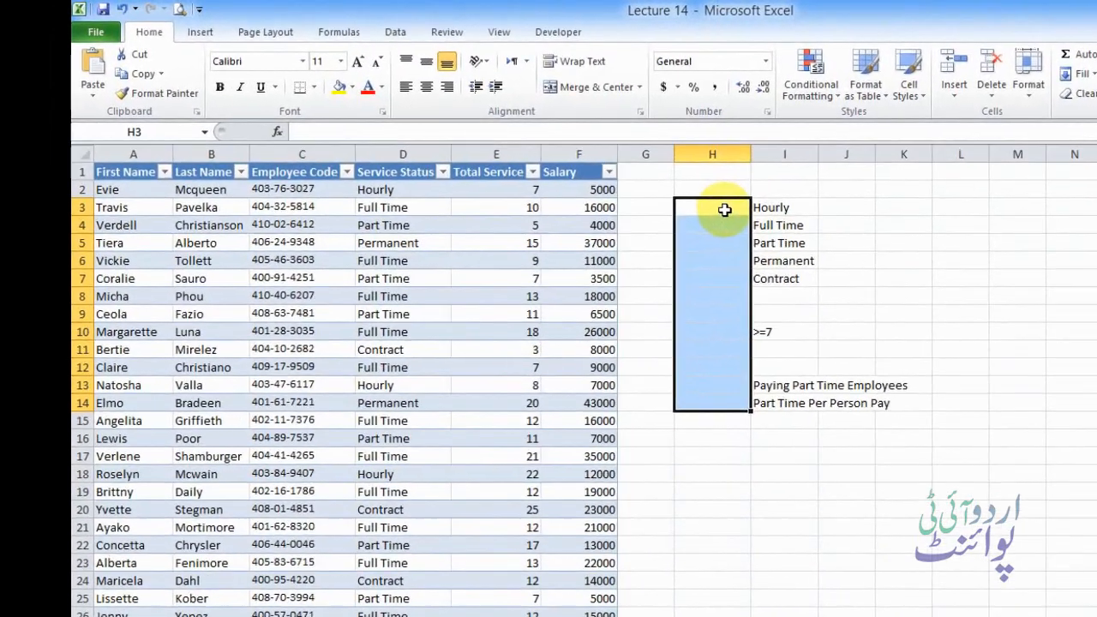
{"action": "left_click", "coordinate": [724, 210]}
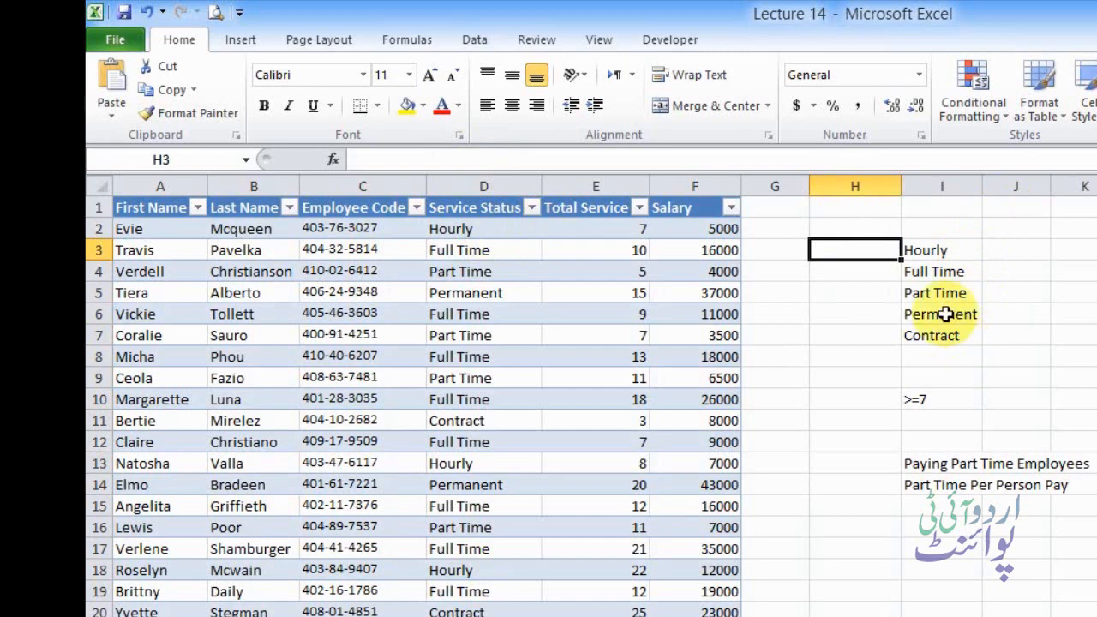
{"action": "type", "text": "="}
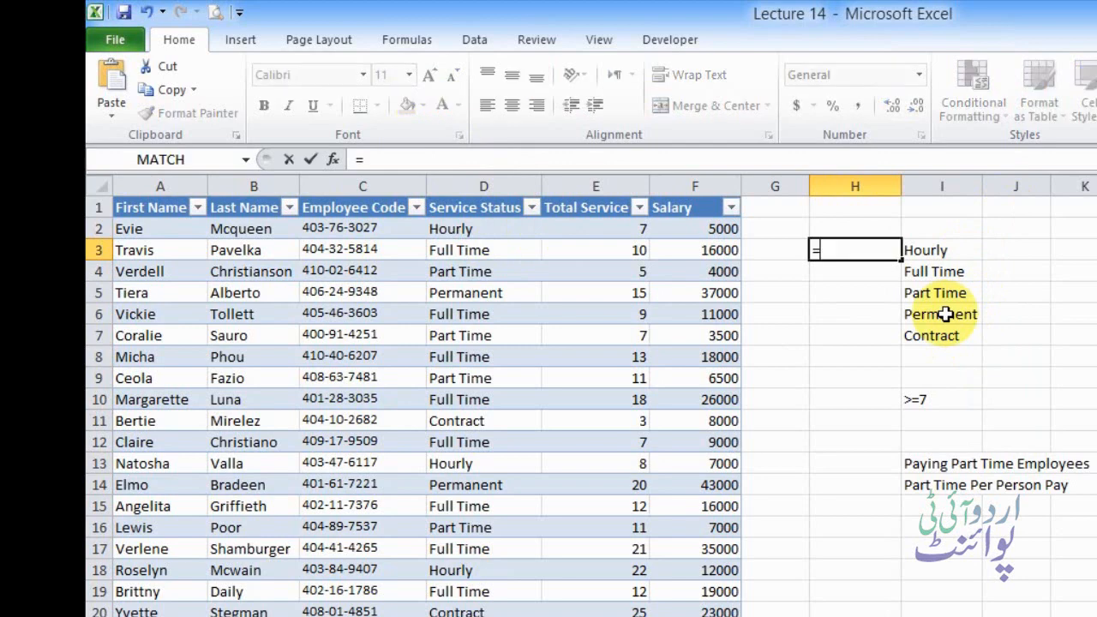
{"action": "type", "text": "countif"}
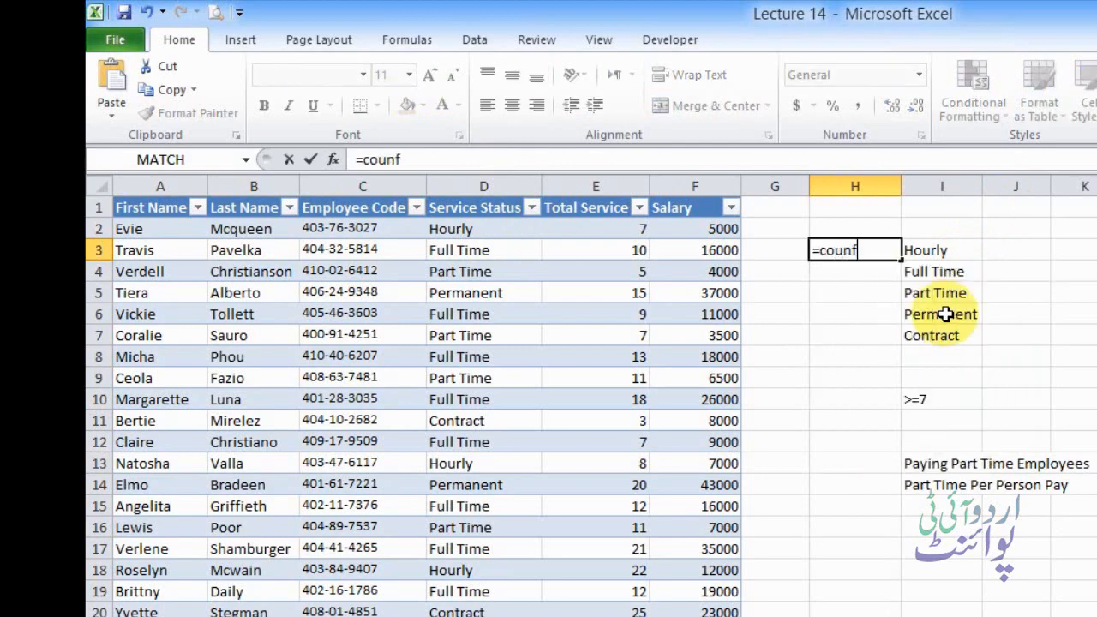
{"action": "key", "text": "BackSpace"}
{"action": "type", "text": "tif"}
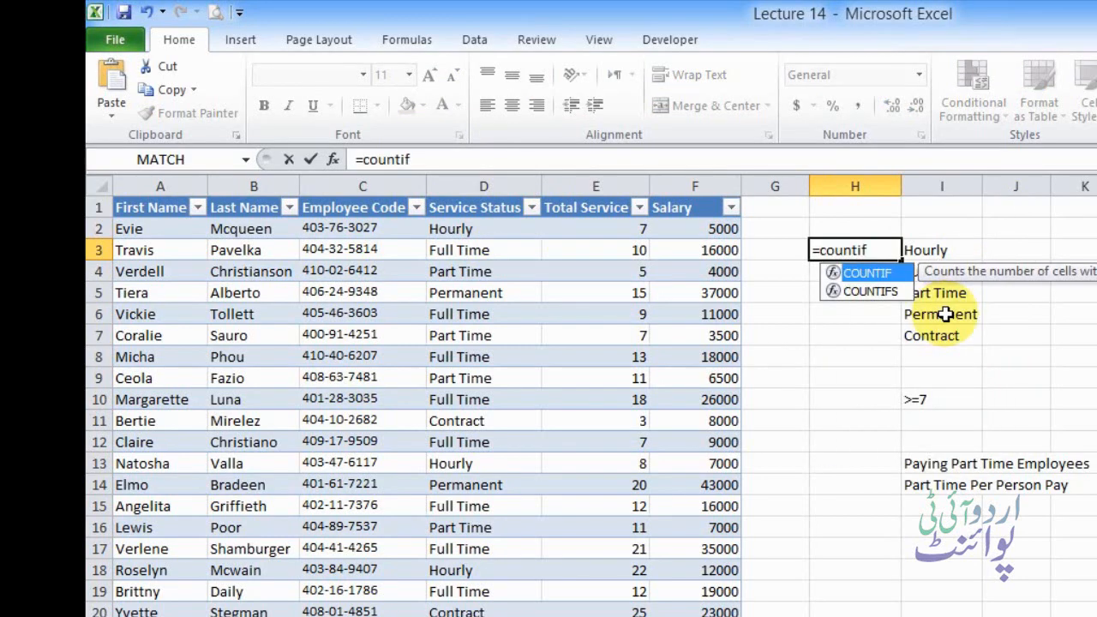
{"action": "type", "text": "("}
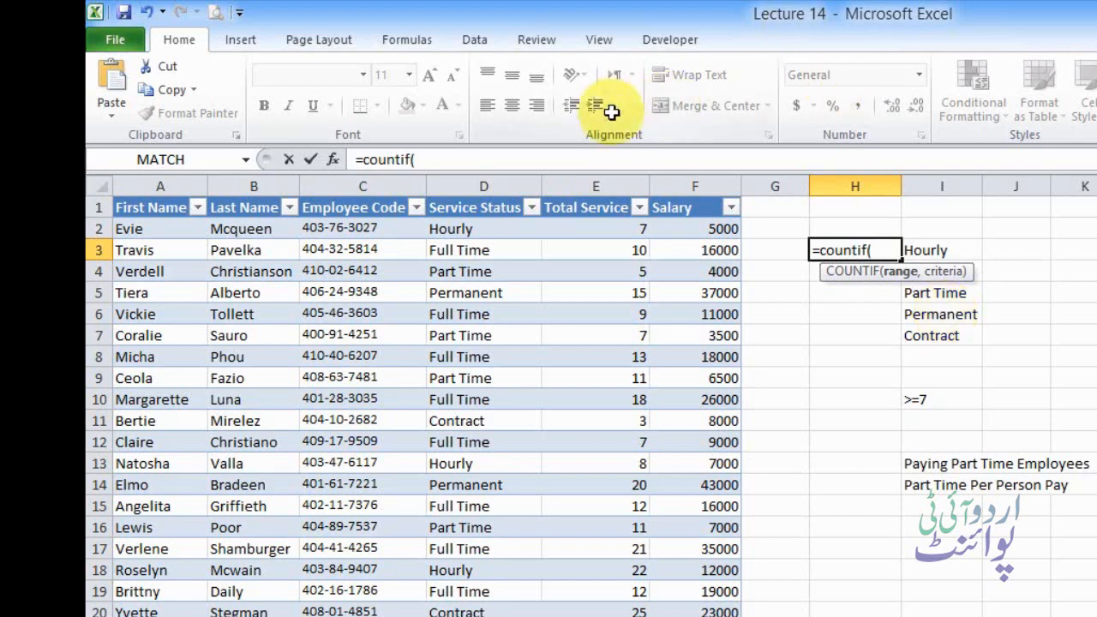
{"action": "left_click", "coordinate": [486, 190]}
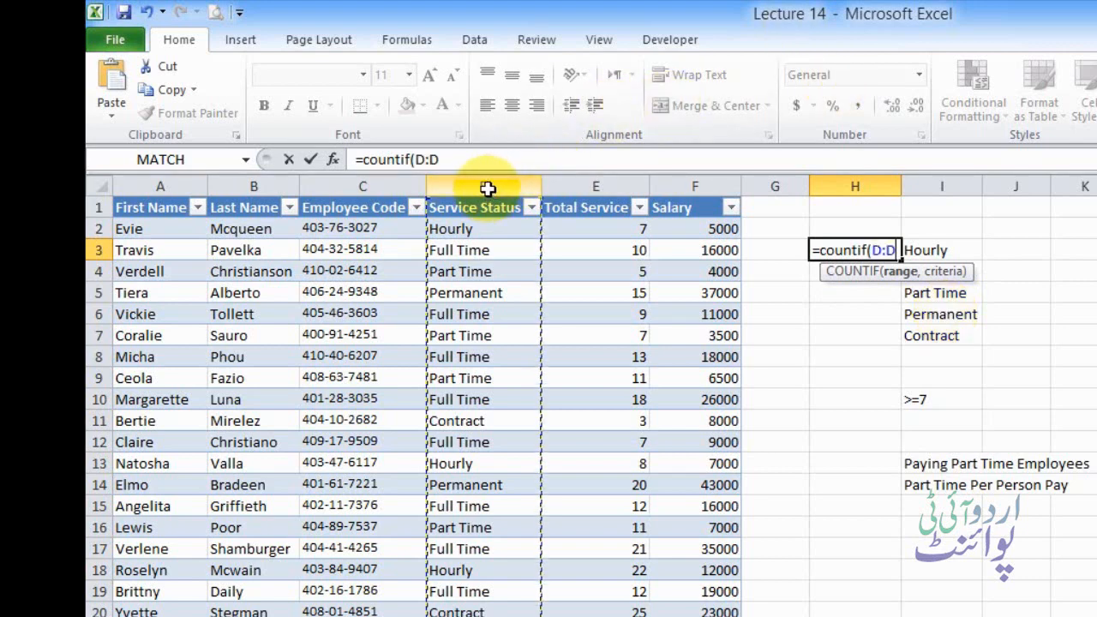
{"action": "type", "text": ","}
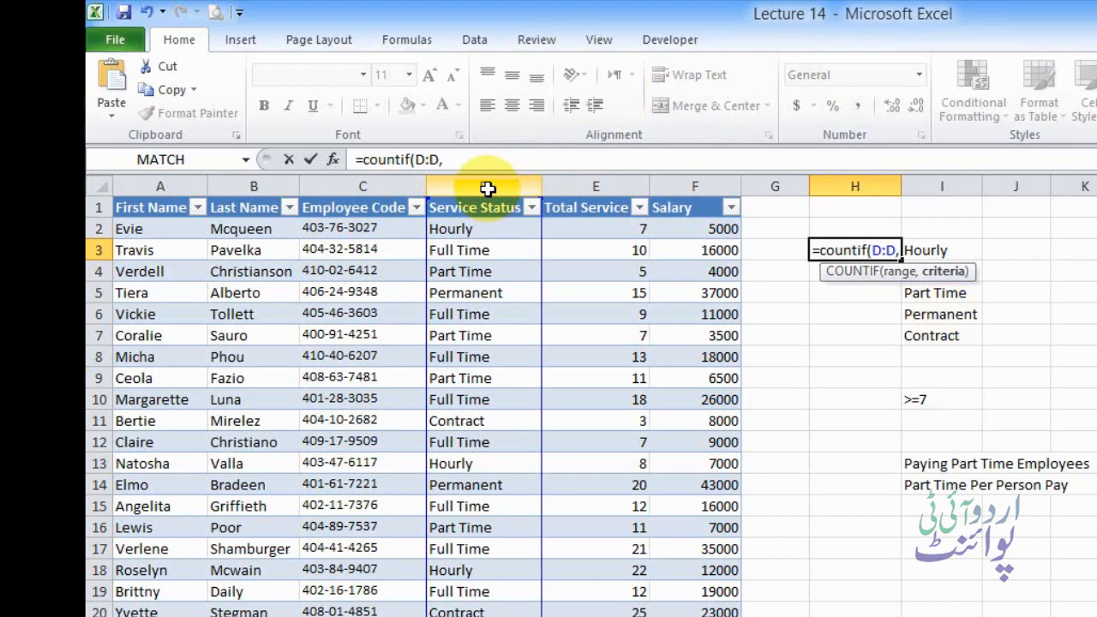
{"action": "type", "text": "\""}
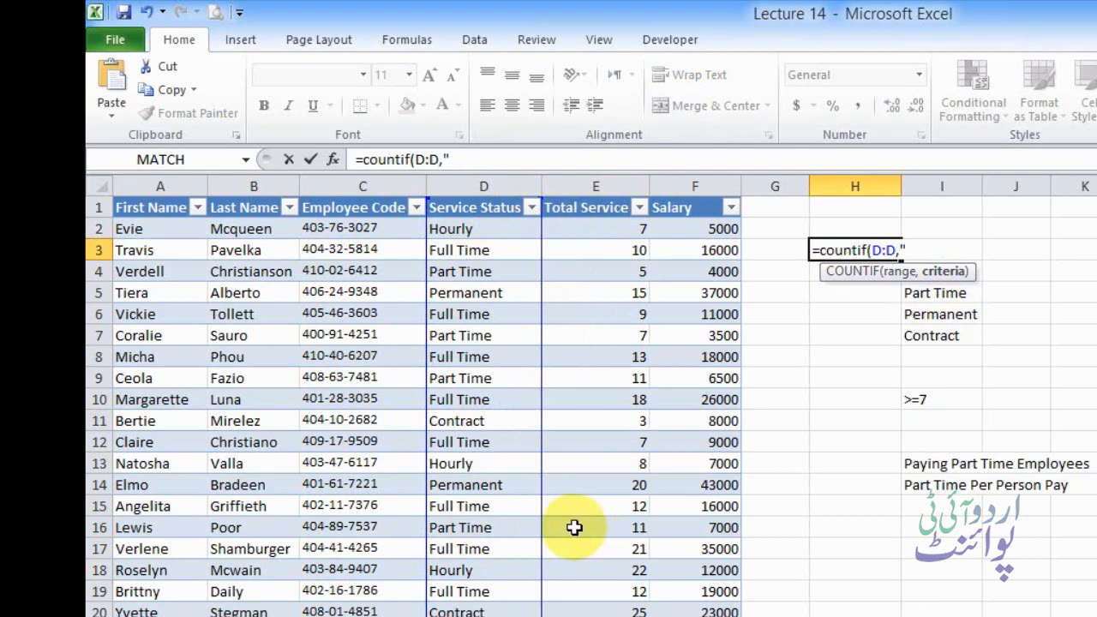
{"action": "type", "text": "Hourly\""}
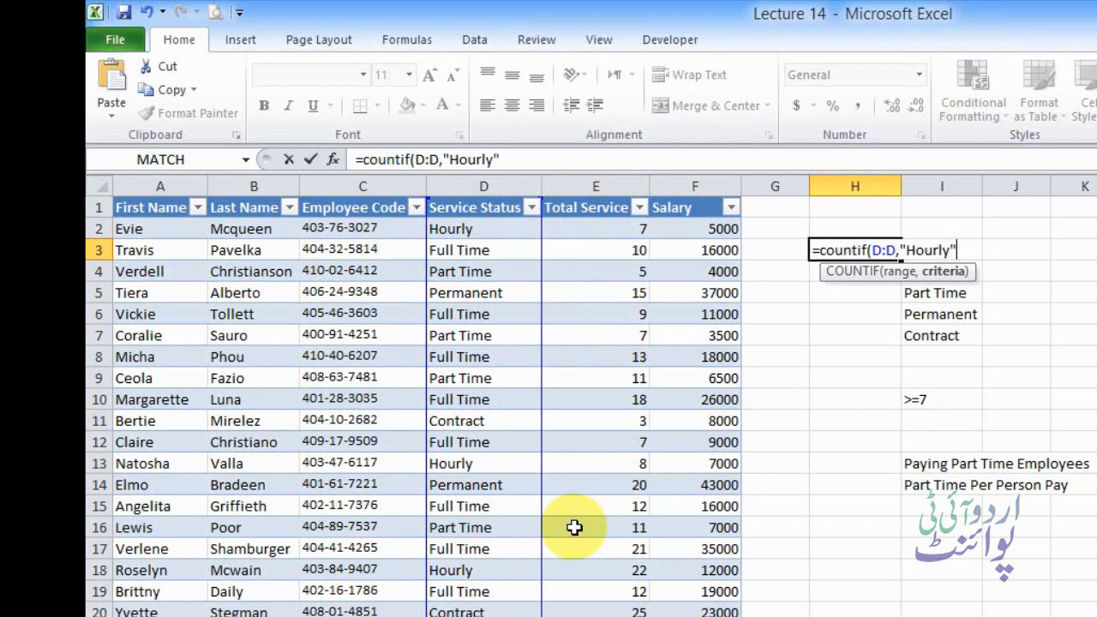
{"action": "type", "text": ")"}
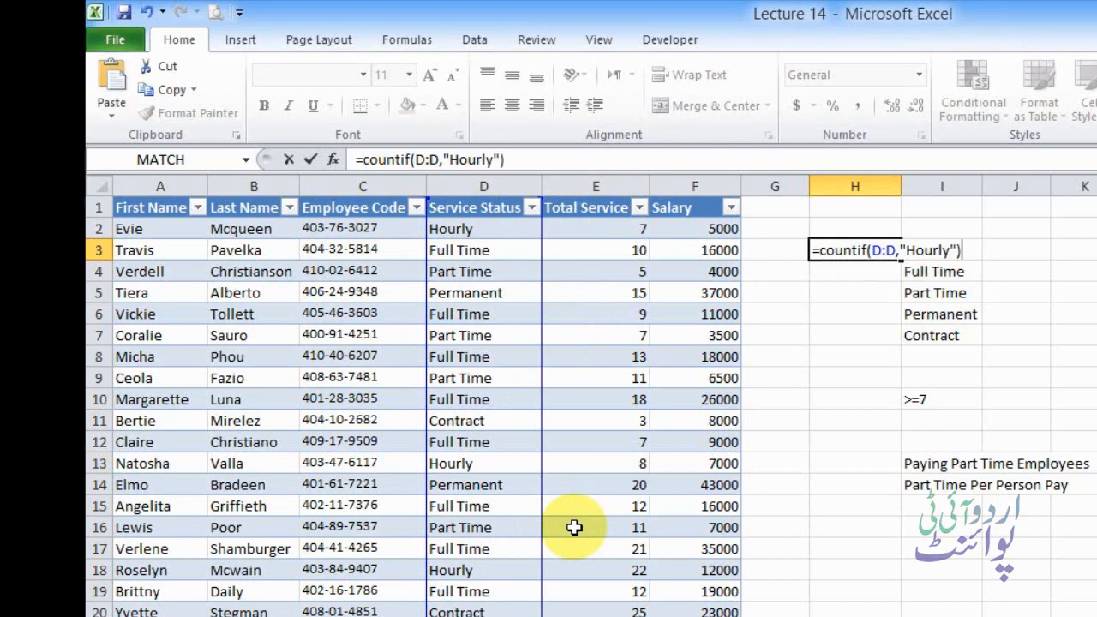
{"action": "key", "text": "Return"}
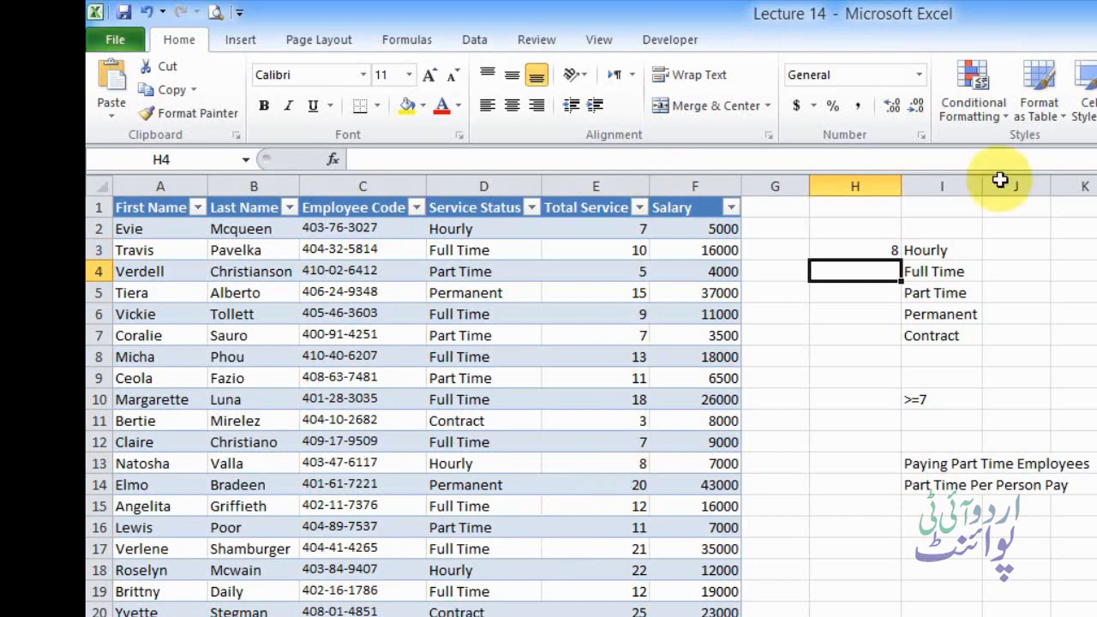
Step: Replace the "Hourly" text criterion in the H3 COUNTIF formula with a reference to cell I3
{"action": "left_click", "coordinate": [840, 249]}
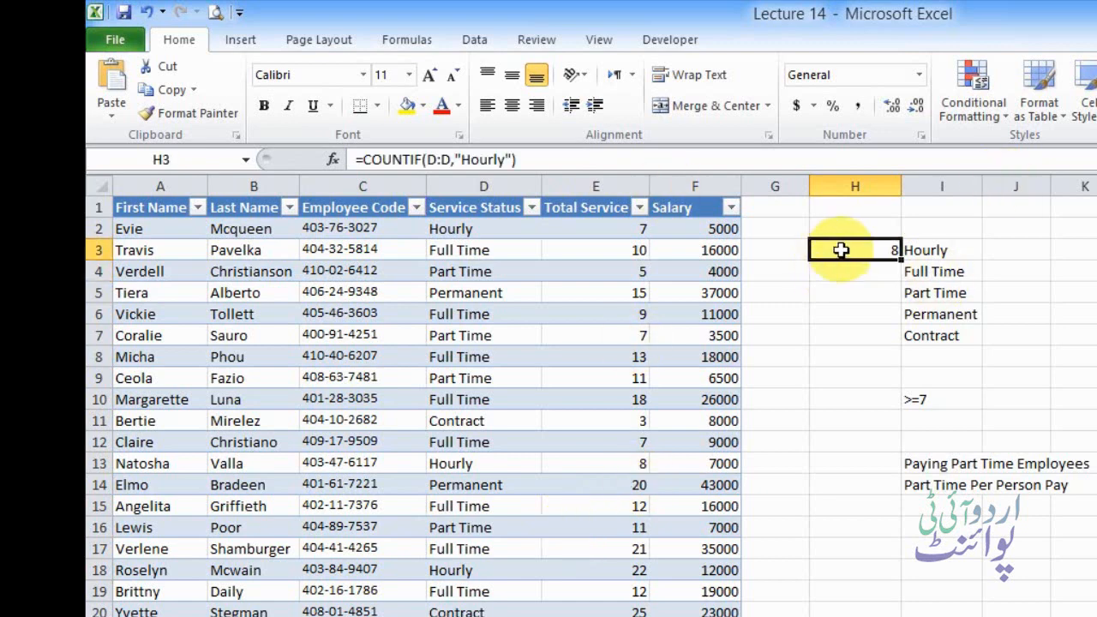
{"action": "double_click", "coordinate": [841, 250]}
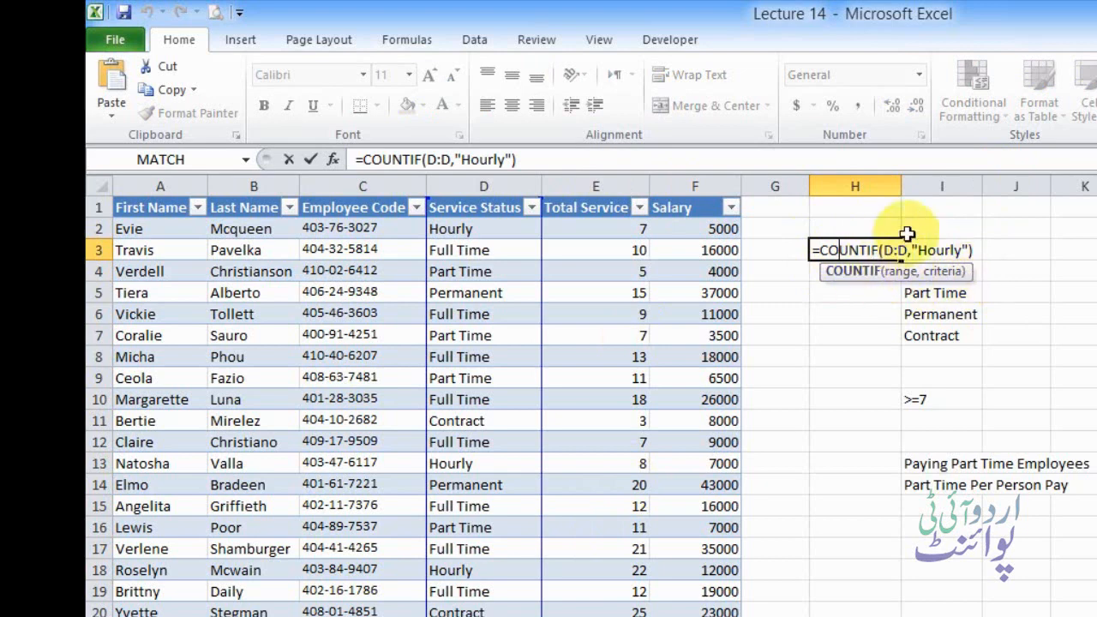
{"action": "left_click_drag", "start_coordinate": [912, 249], "coordinate": [970, 249]}
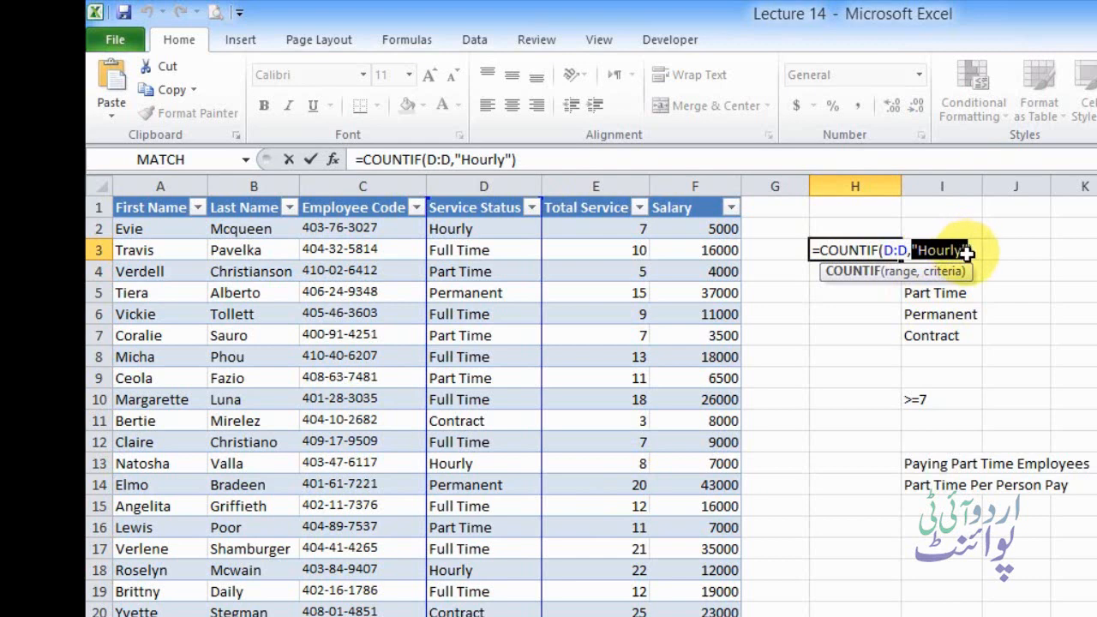
{"action": "key", "text": "BackSpace"}
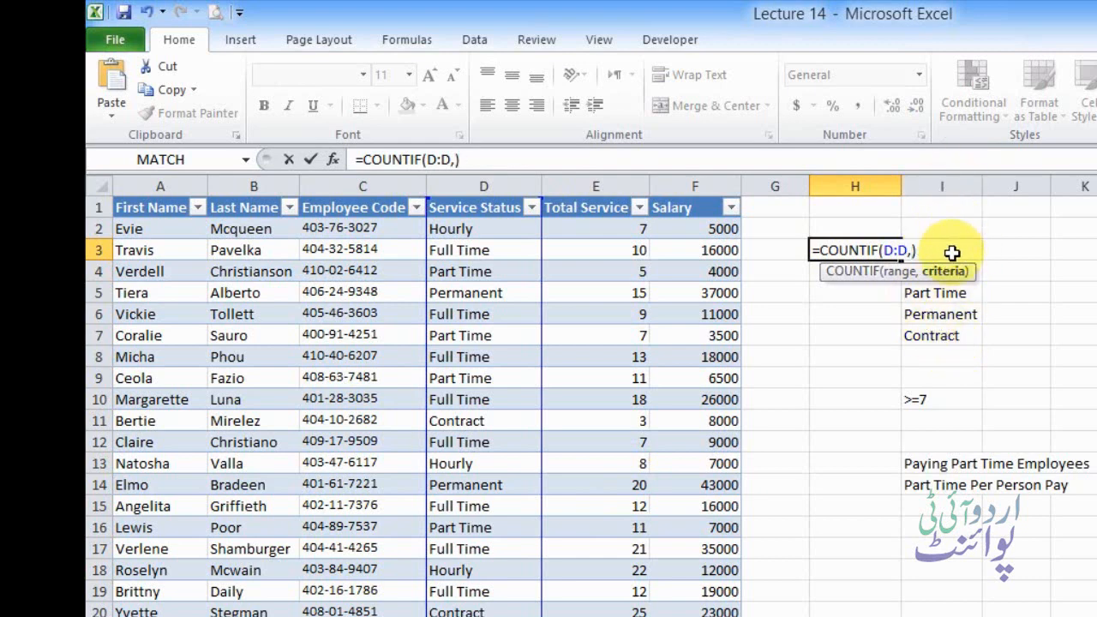
{"action": "type", "text": "i"}
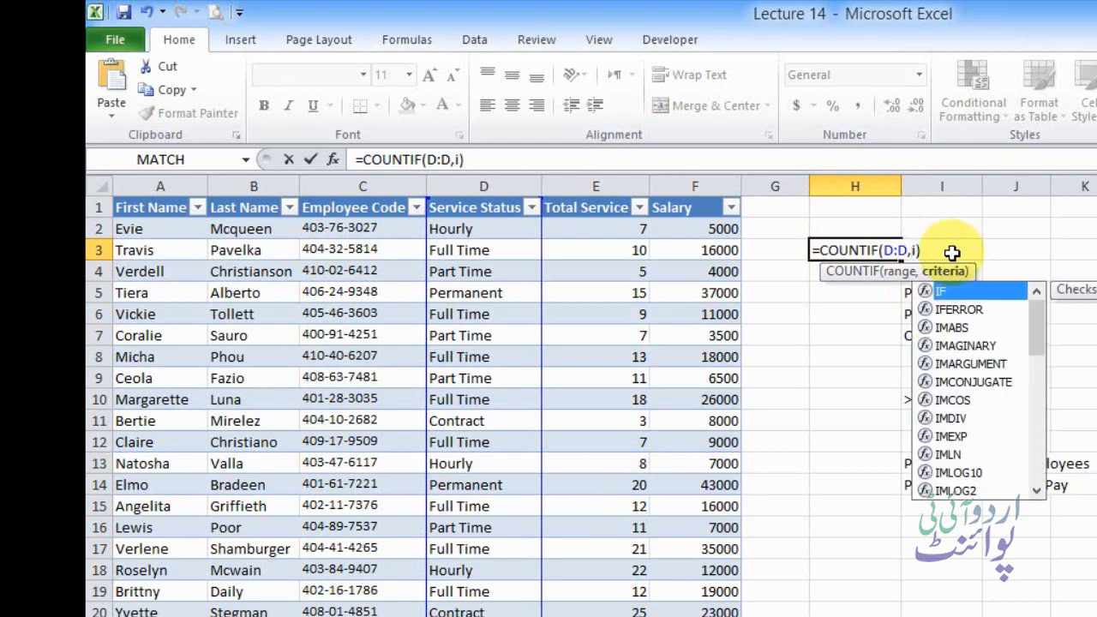
{"action": "type", "text": "3"}
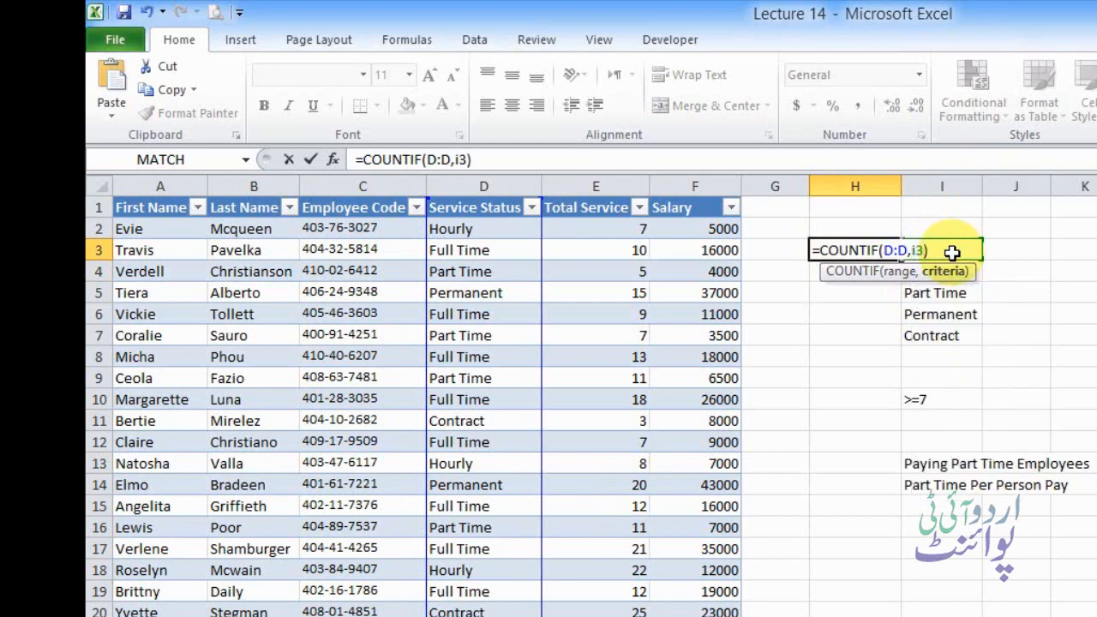
{"action": "key", "text": "Return"}
Step: Fill the COUNTIF formula from H3 down through H7 and check the copied formulas in H4 and H5
{"action": "left_click", "coordinate": [864, 251]}
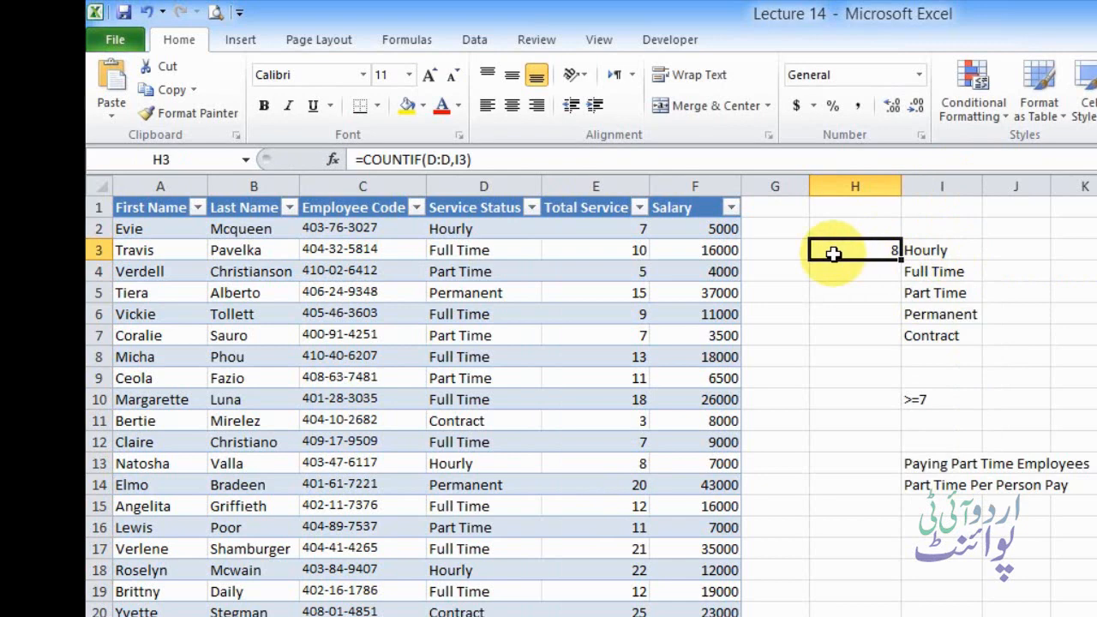
{"action": "double_click", "coordinate": [899, 259]}
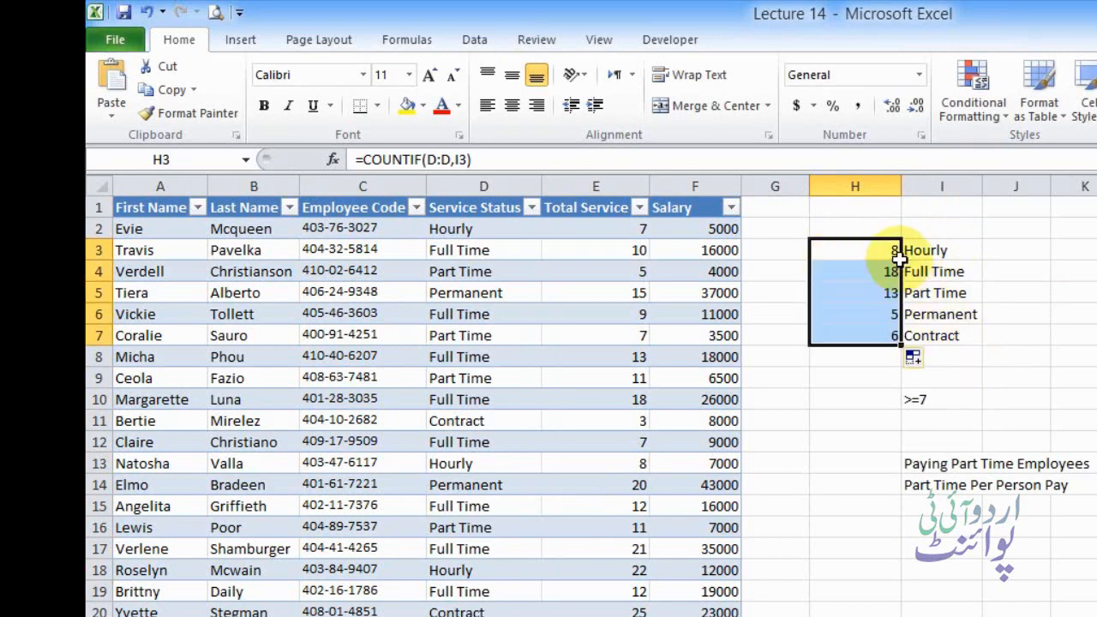
{"action": "left_click", "coordinate": [866, 274]}
{"action": "left_click", "coordinate": [972, 274]}
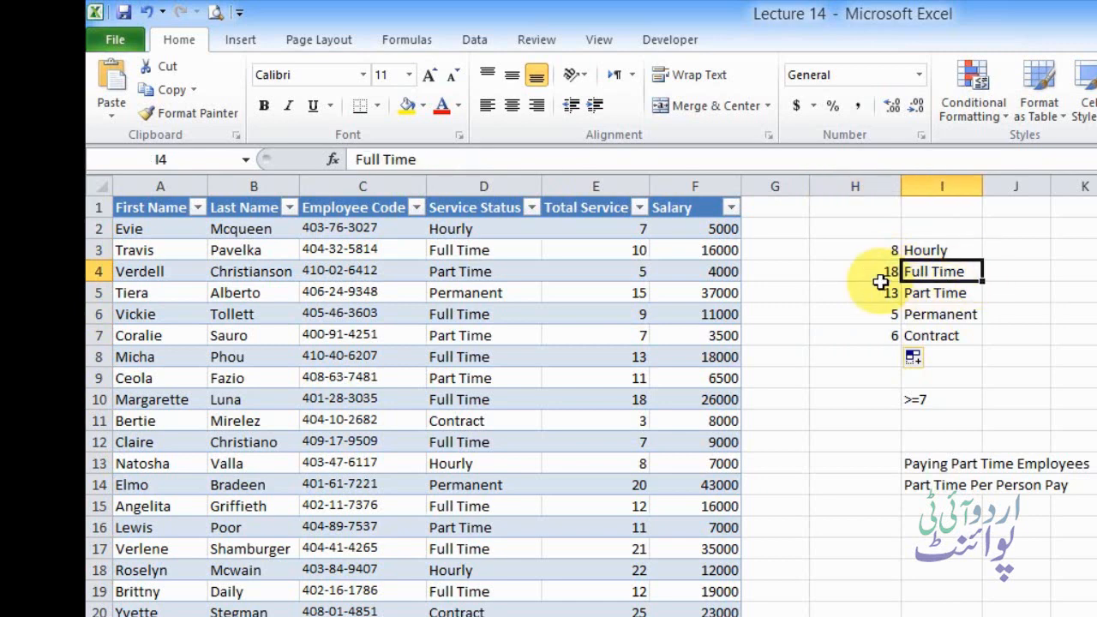
{"action": "left_click", "coordinate": [880, 276]}
{"action": "left_click", "coordinate": [867, 295]}
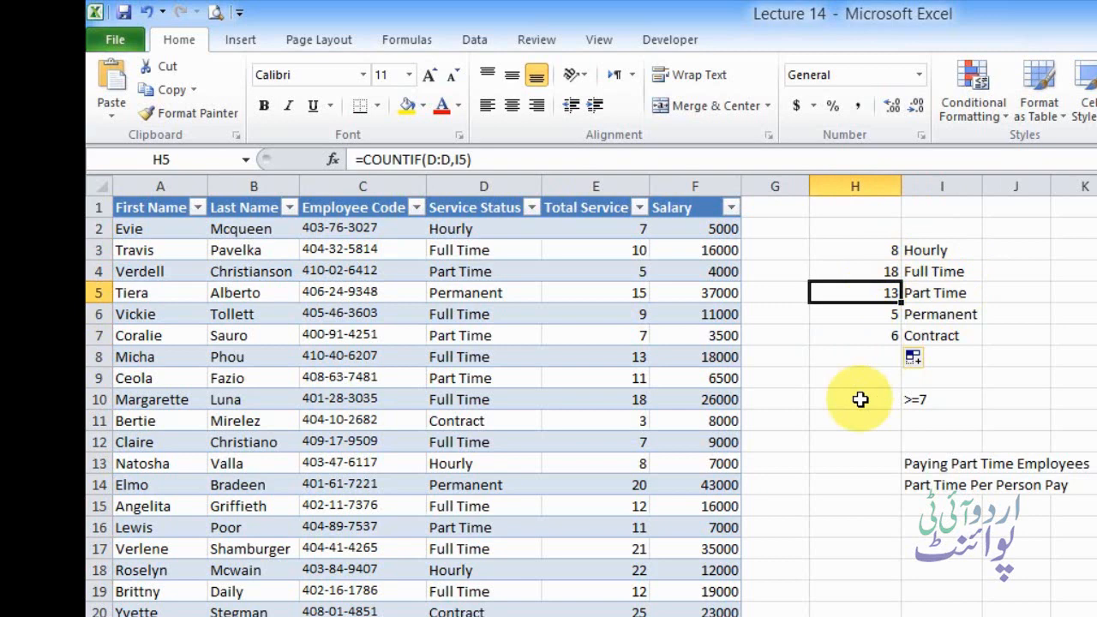
Step: Enter =COUNTIF(E:E,">=7") in H10 to count employees with a total service of at least 7
{"action": "left_click", "coordinate": [860, 399]}
{"action": "type", "text": "=counf"}
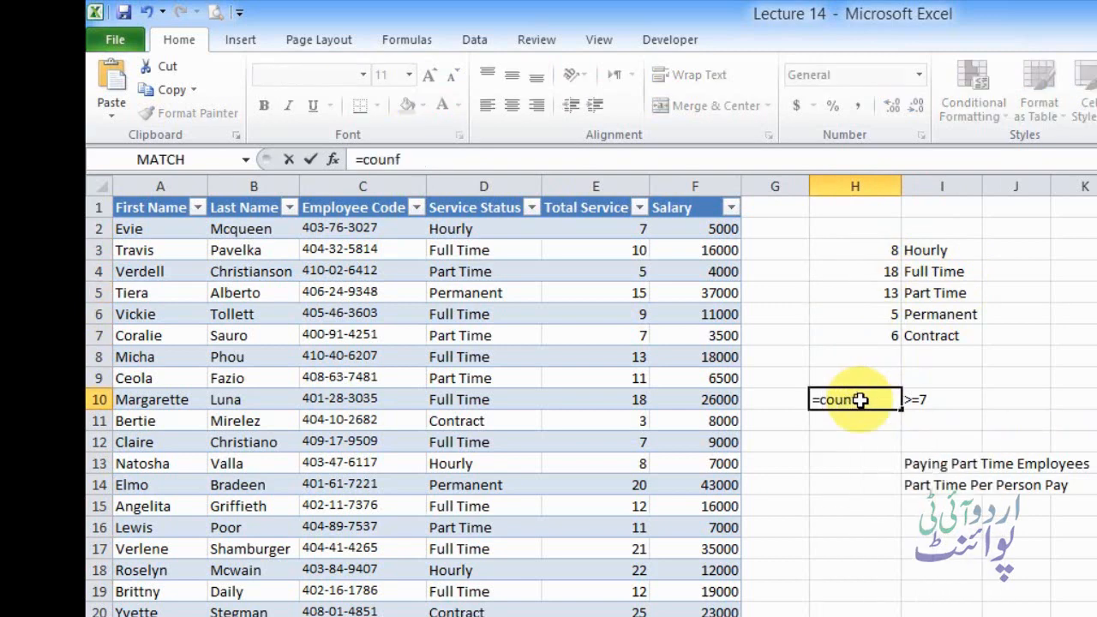
{"action": "key", "text": "BackSpace"}
{"action": "type", "text": "tif("}
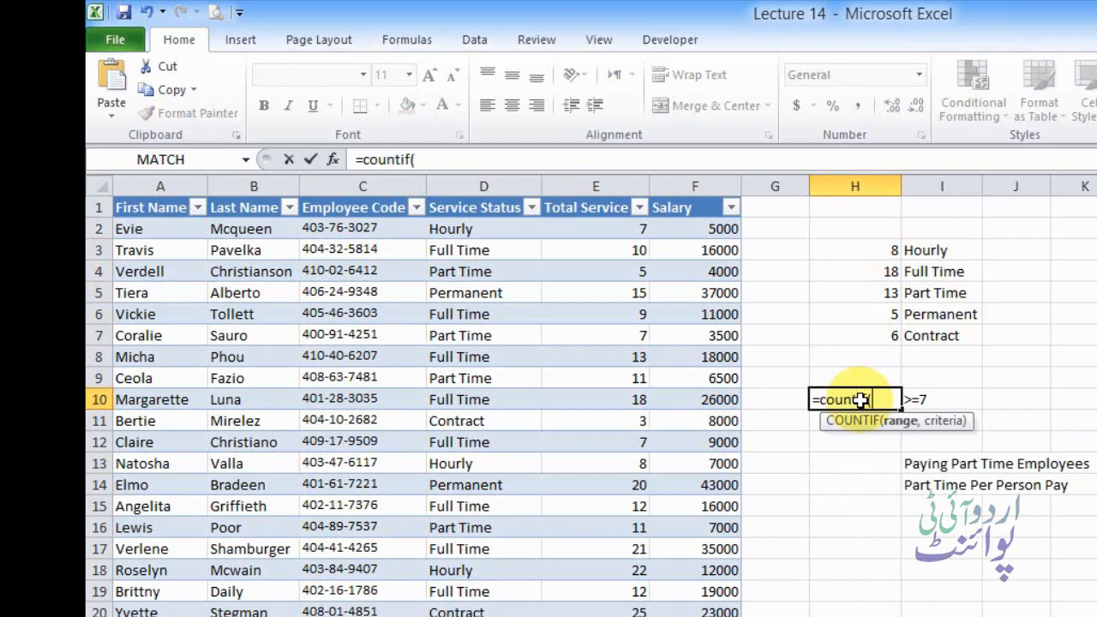
{"action": "left_click", "coordinate": [591, 187]}
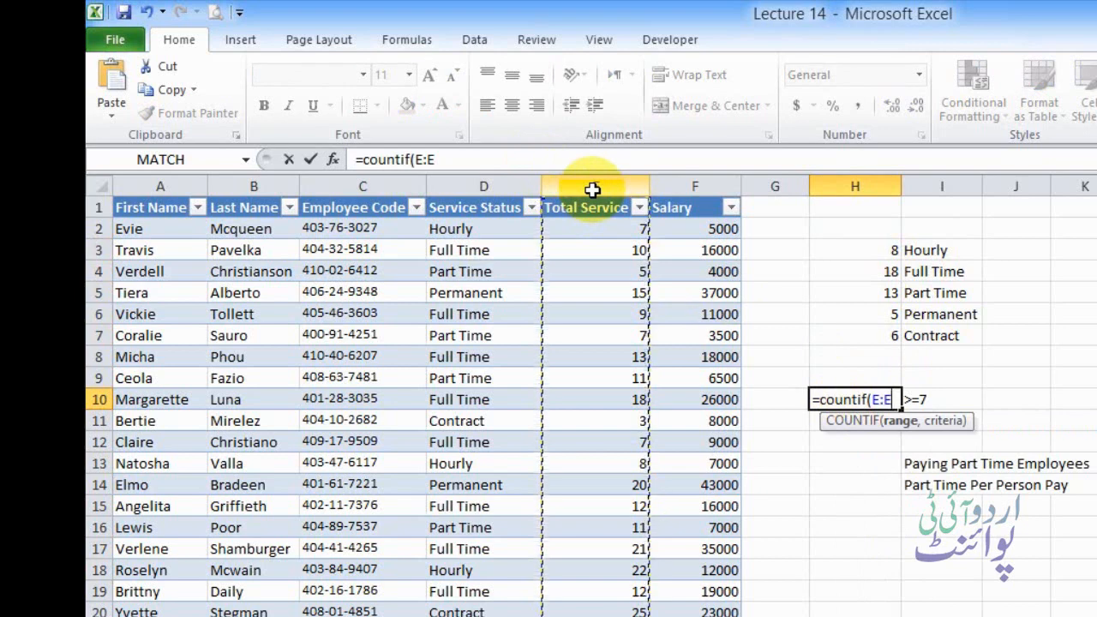
{"action": "type", "text": ","}
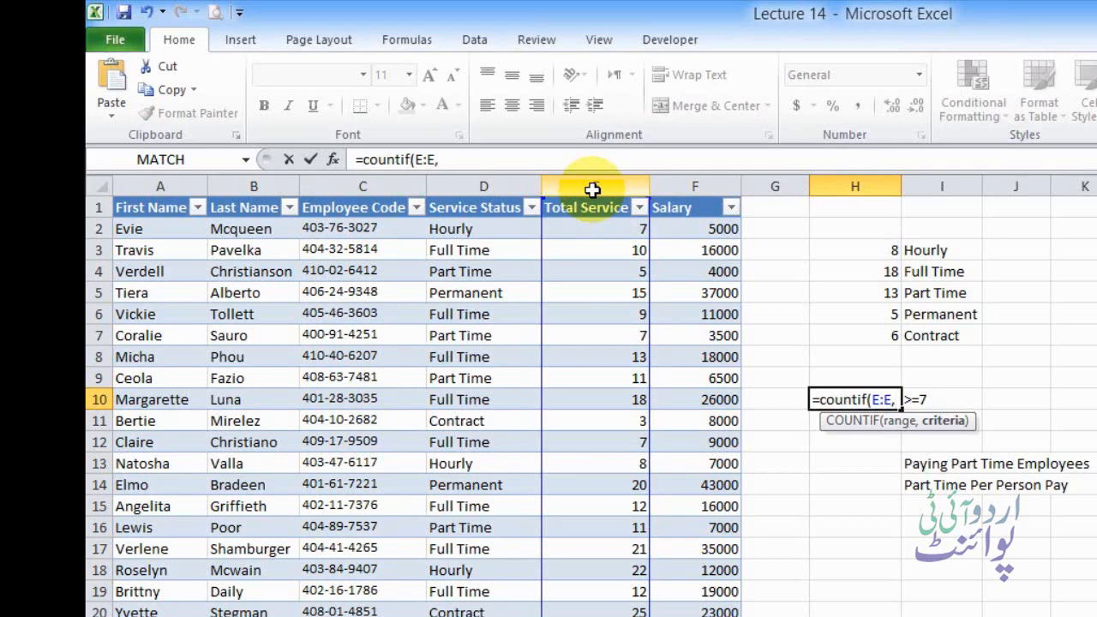
{"action": "type", "text": "7"}
{"action": "key", "text": "BackSpace"}
{"action": "type", "text": "\">=7\")"}
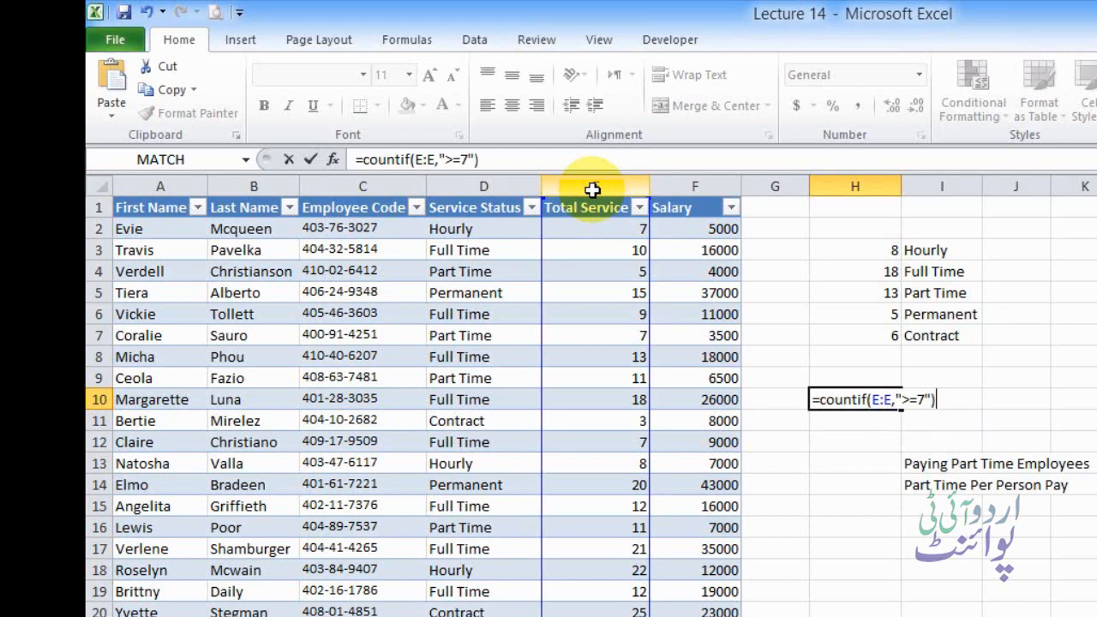
{"action": "key", "text": "Return"}
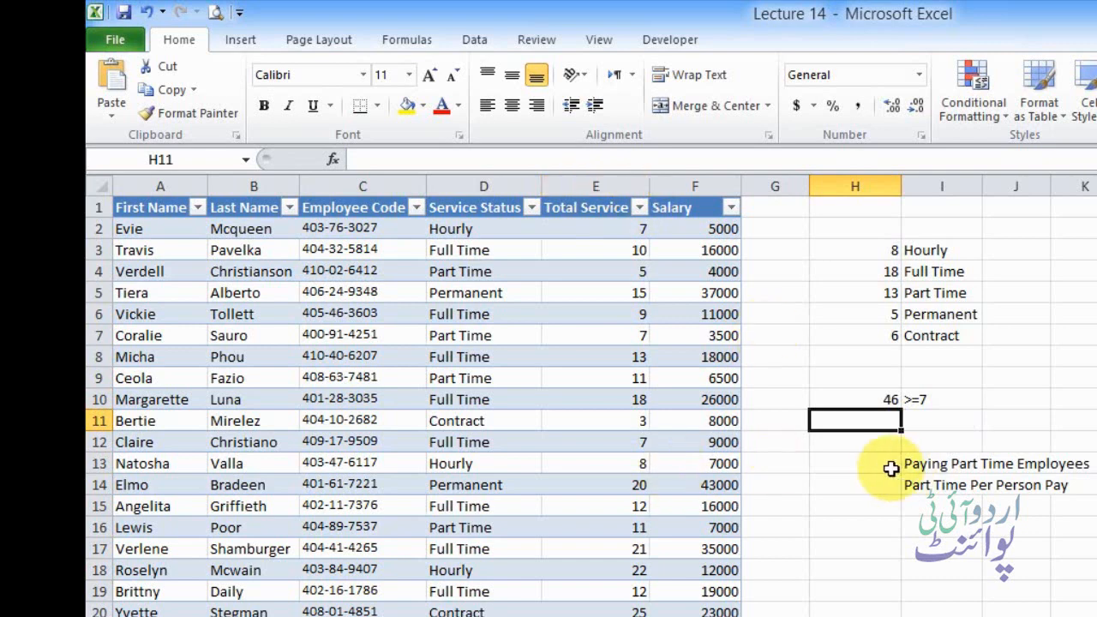
Step: Enter =SUMIF(D:D,"Part Time",F:F) in H13 to total the salaries paid to part-time employees
{"action": "left_click", "coordinate": [888, 465]}
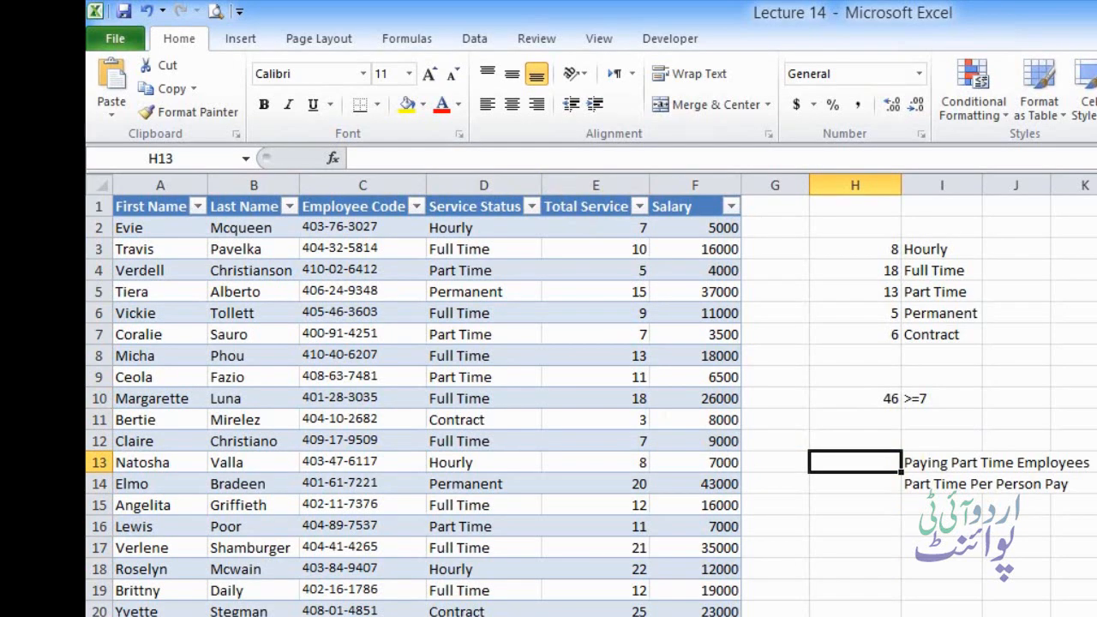
{"action": "type", "text": "="}
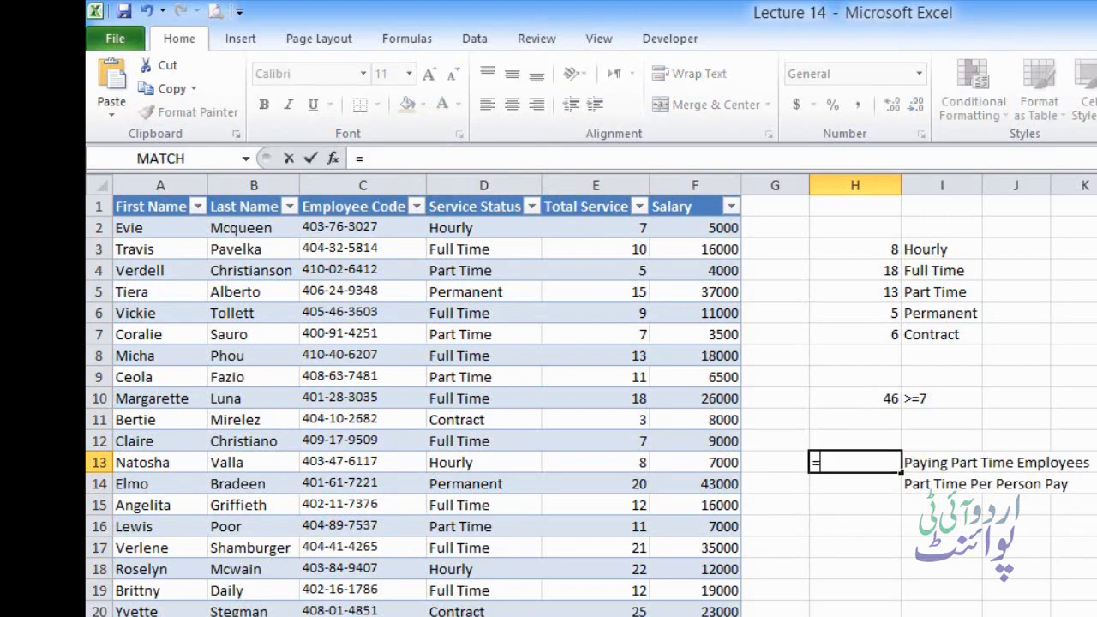
{"action": "type", "text": "sumif"}
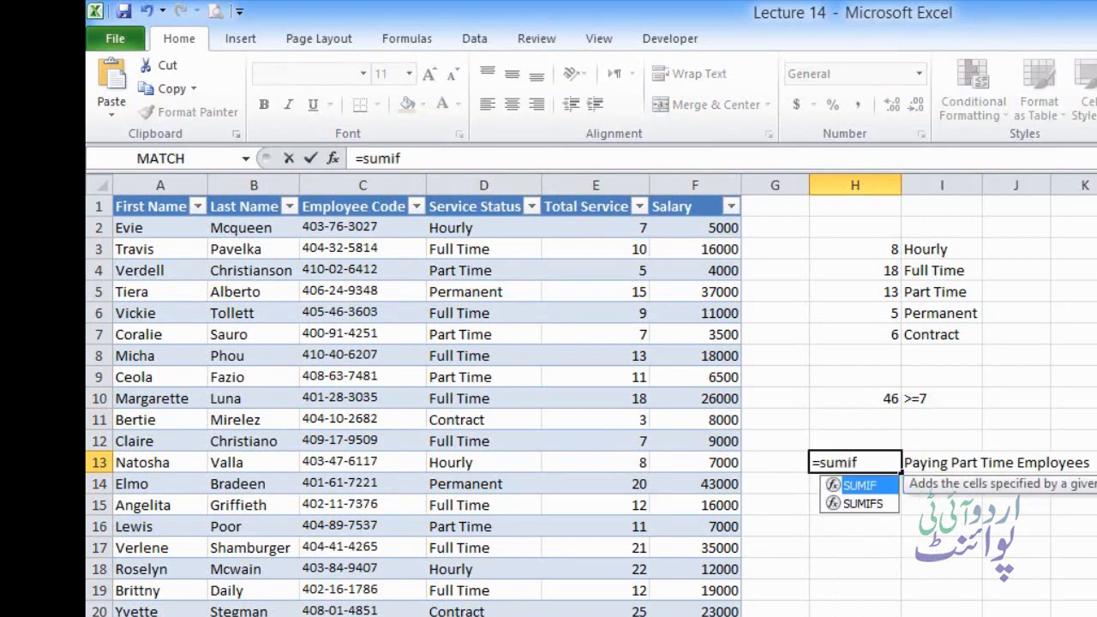
{"action": "type", "text": "("}
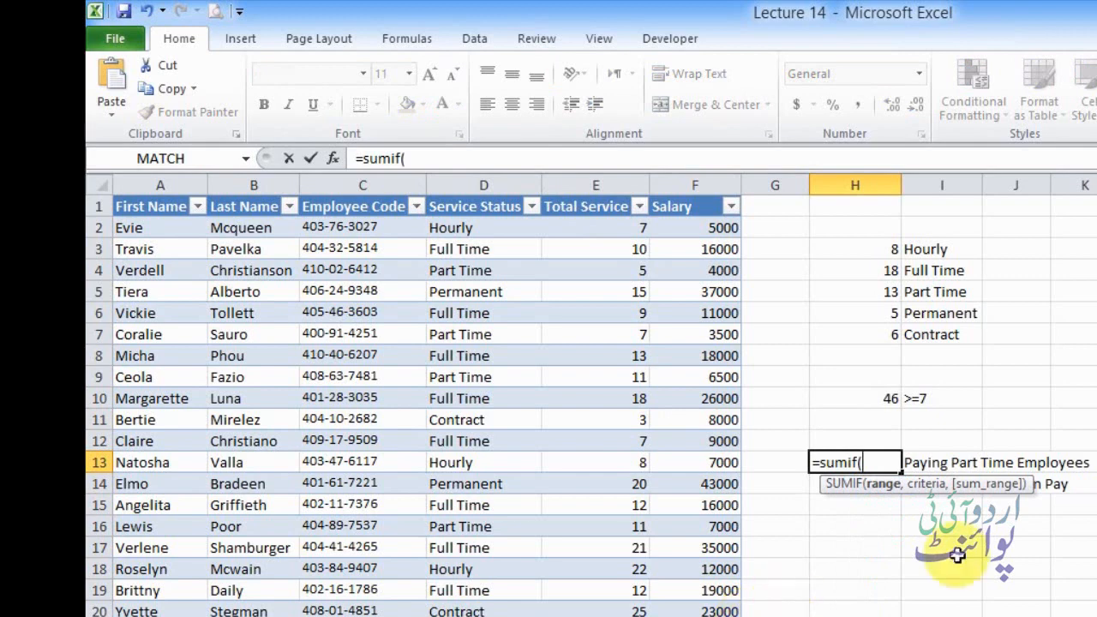
{"action": "left_click", "coordinate": [454, 185]}
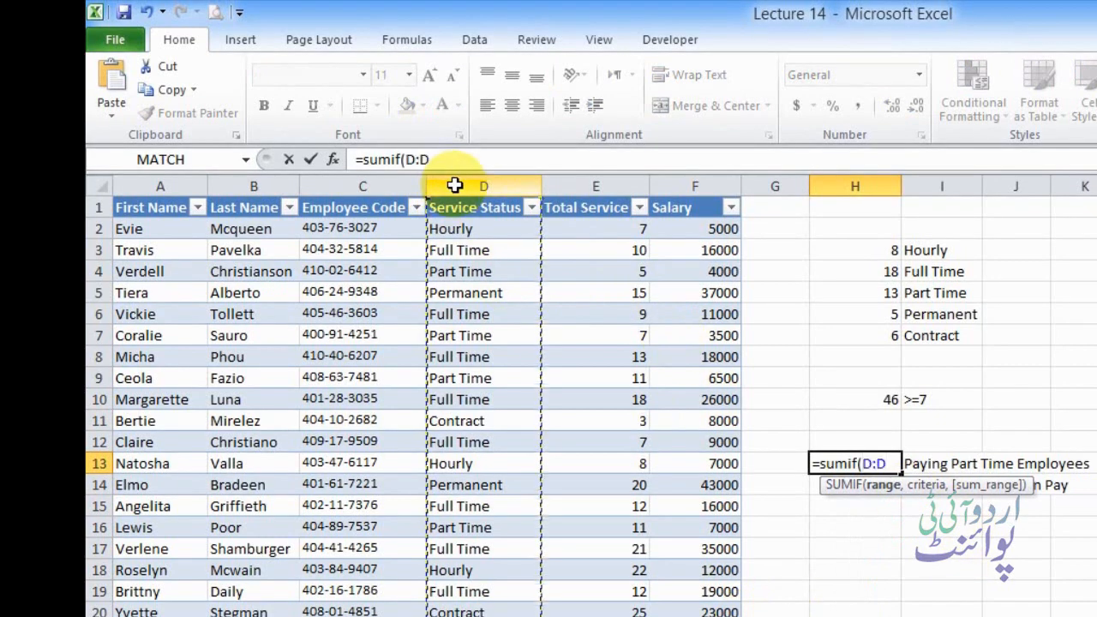
{"action": "type", "text": ","}
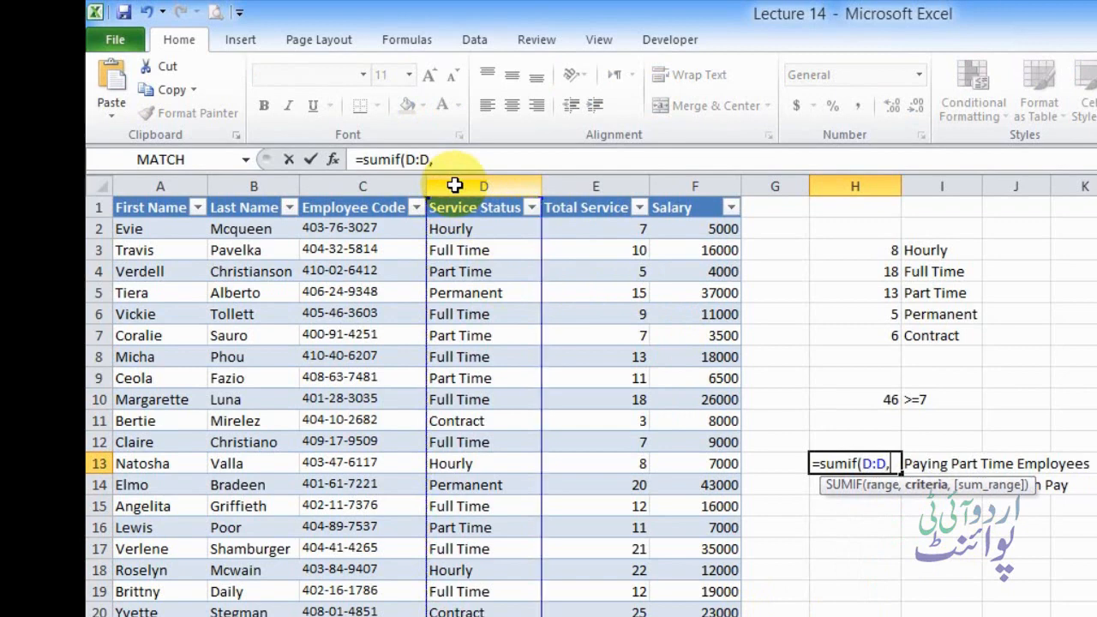
{"action": "type", "text": "\"Part Ti"}
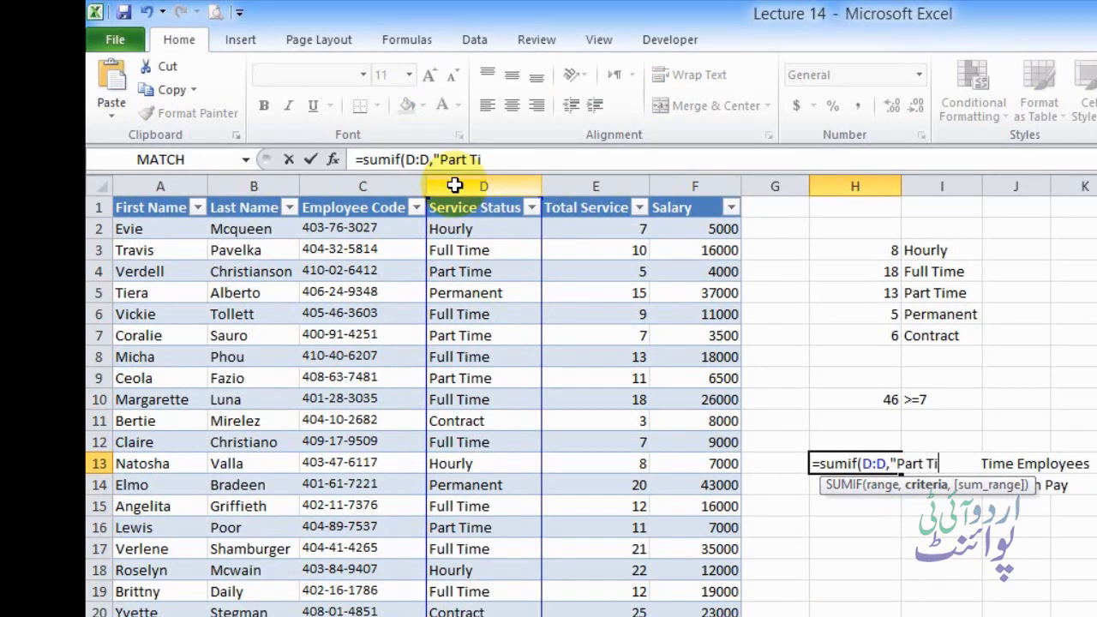
{"action": "type", "text": "me\","}
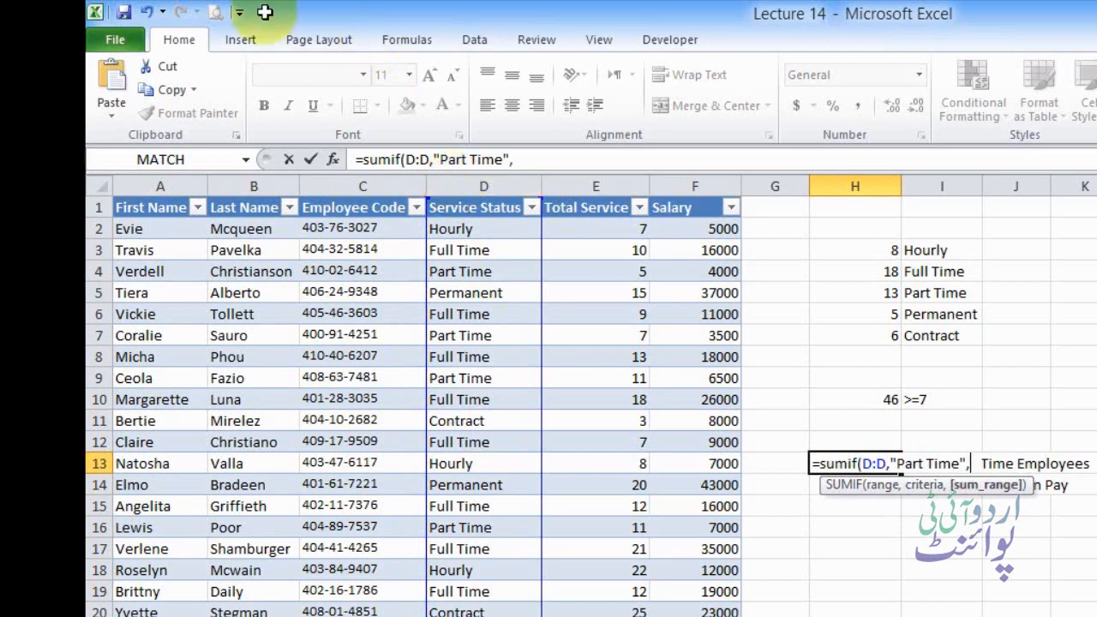
{"action": "left_click", "coordinate": [705, 187]}
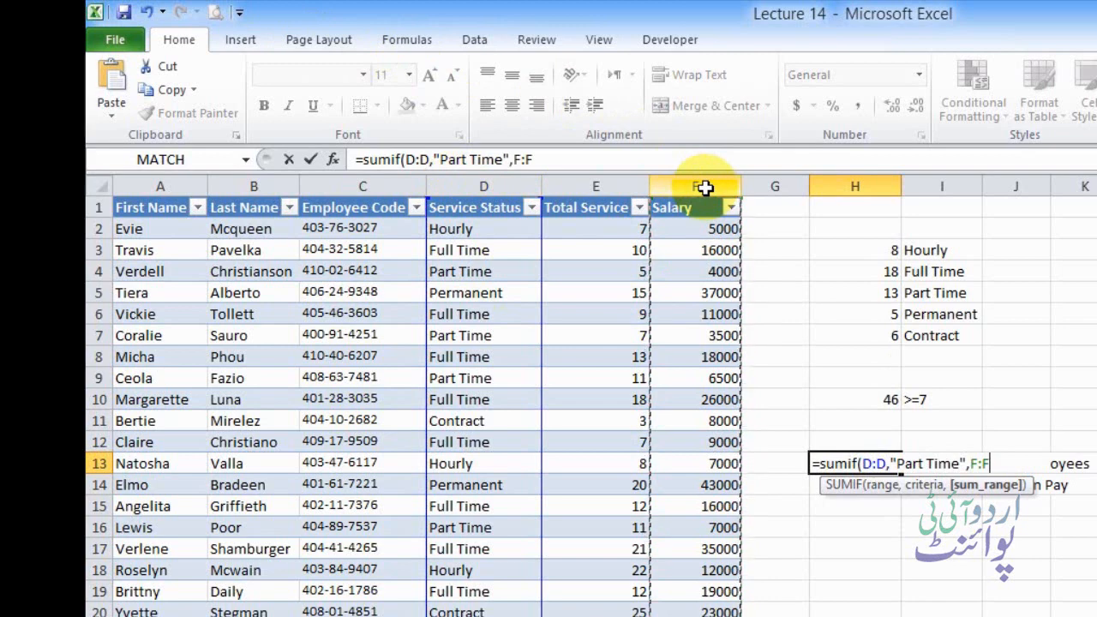
{"action": "type", "text": ")"}
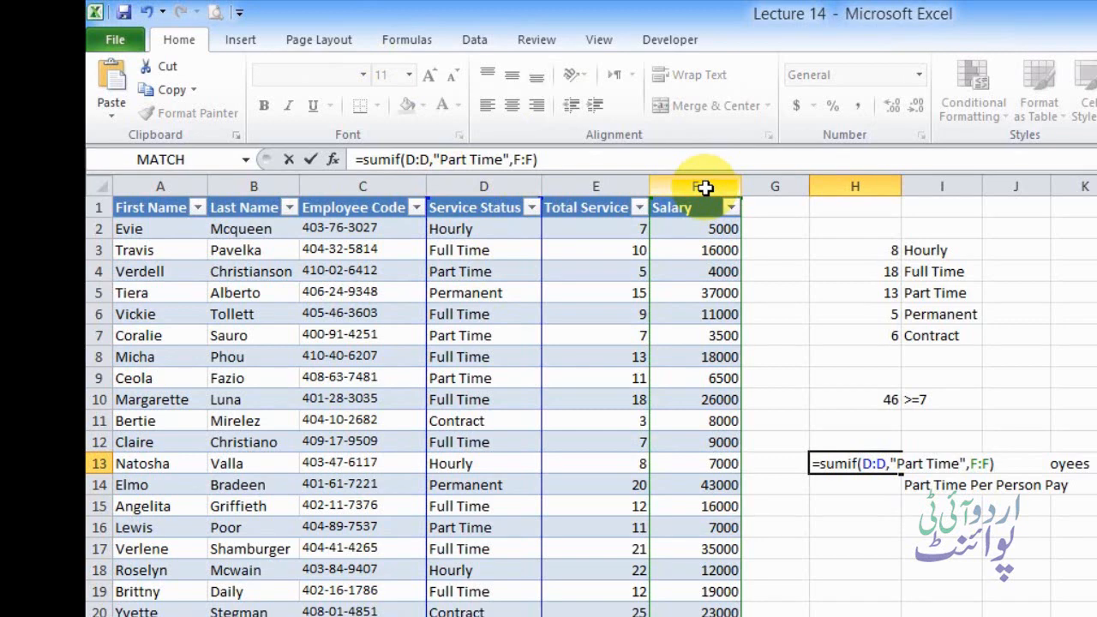
{"action": "key", "text": "Return"}
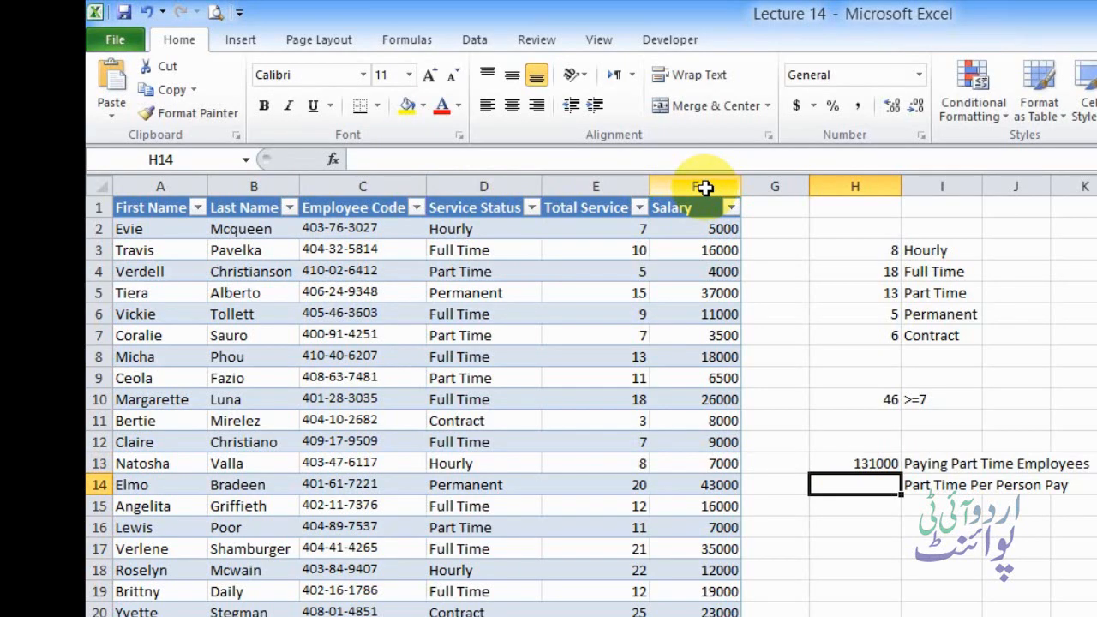
Step: Enter =AVERAGEIF(D:D,"Part Time",F:F) in H14 to calculate the part-time pay per person
{"action": "type", "text": "=average"}
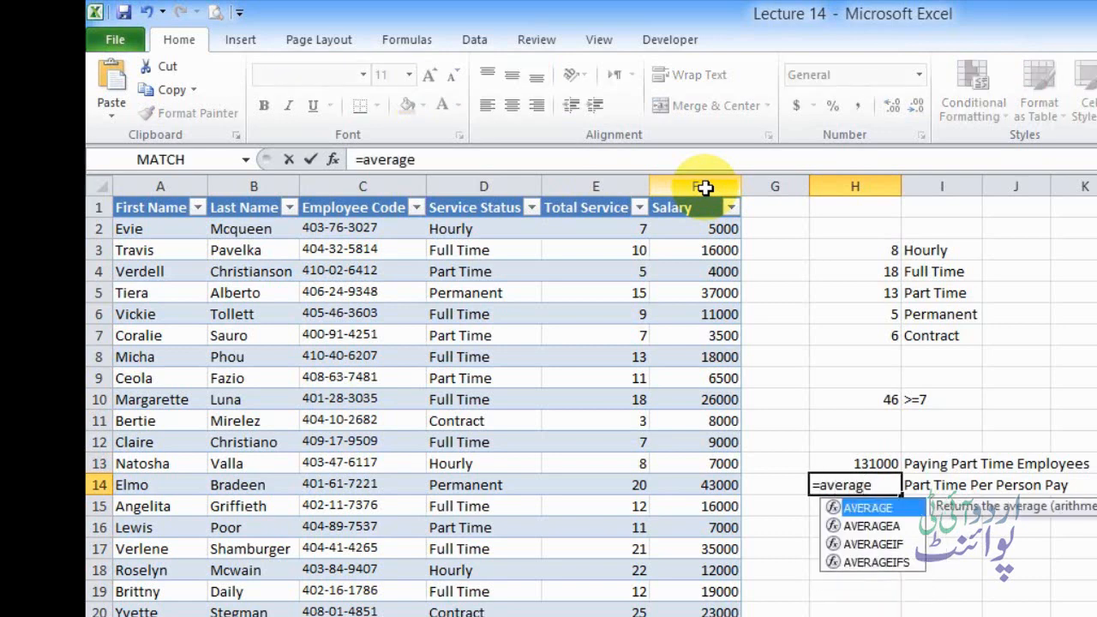
{"action": "type", "text": "if"}
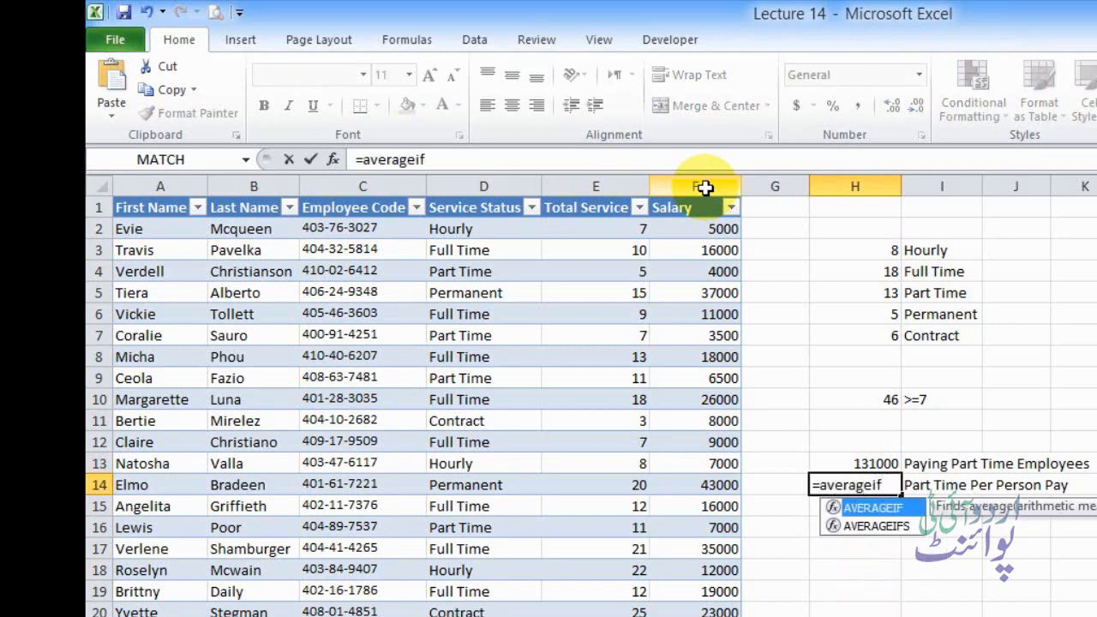
{"action": "type", "text": "("}
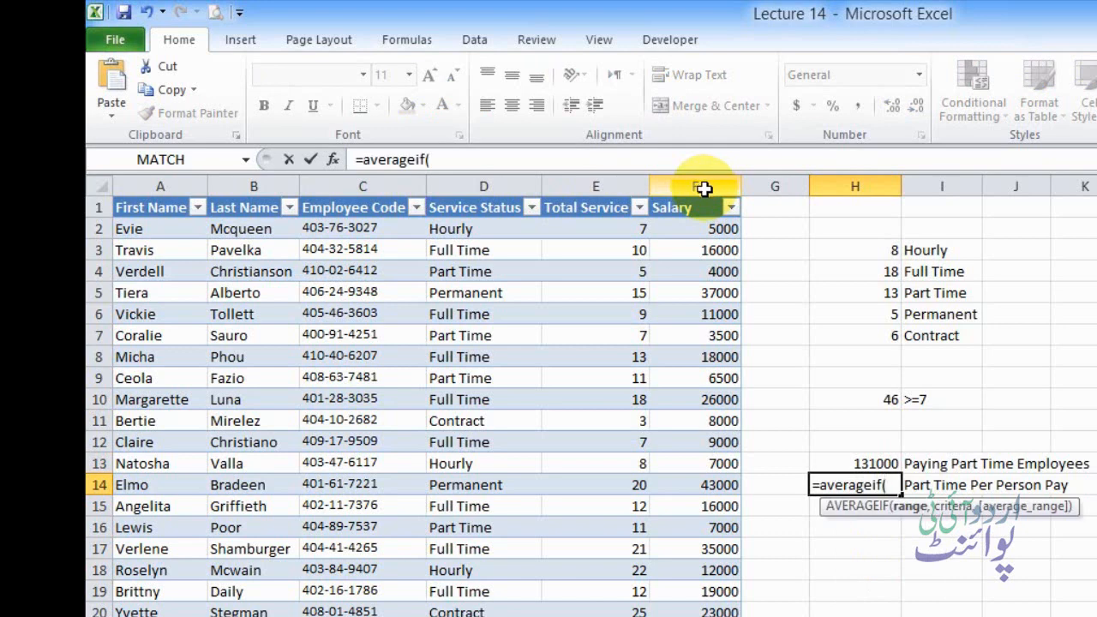
{"action": "left_click", "coordinate": [485, 189]}
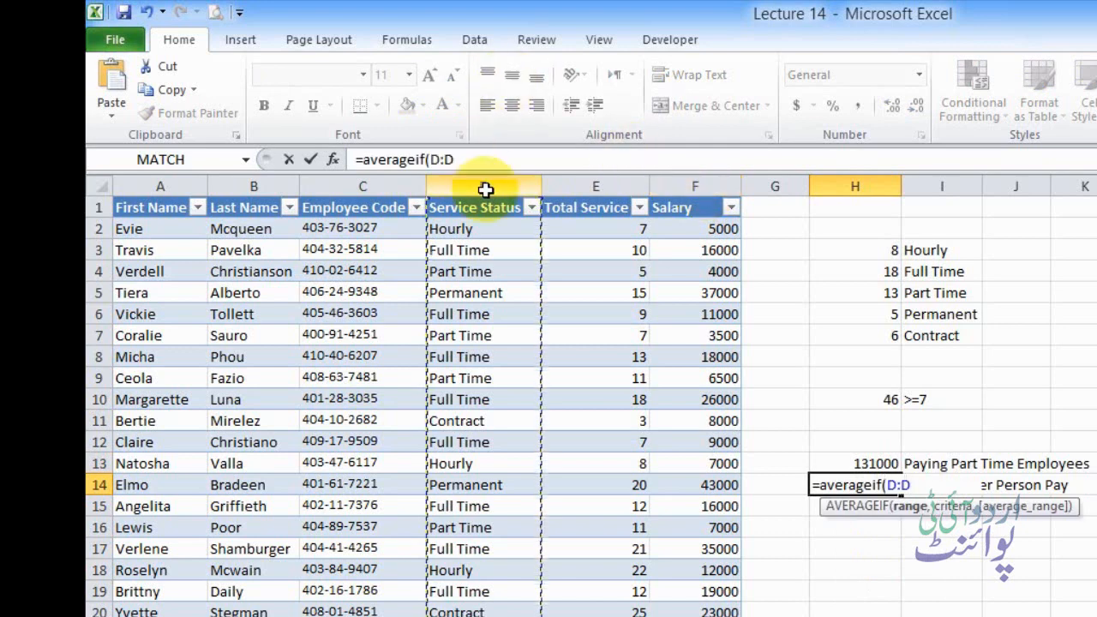
{"action": "type", "text": "\"Part"}
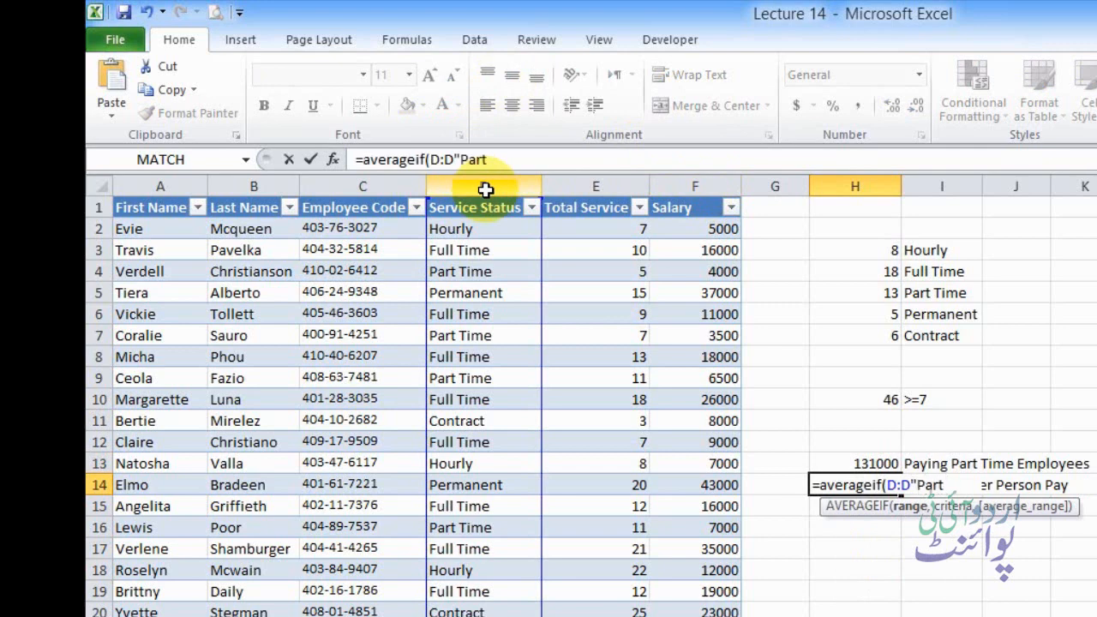
{"action": "key", "text": "BackSpace"}
{"action": "key", "text": "BackSpace"}
{"action": "key", "text": "BackSpace"}
{"action": "key", "text": "BackSpace"}
{"action": "key", "text": "BackSpace"}
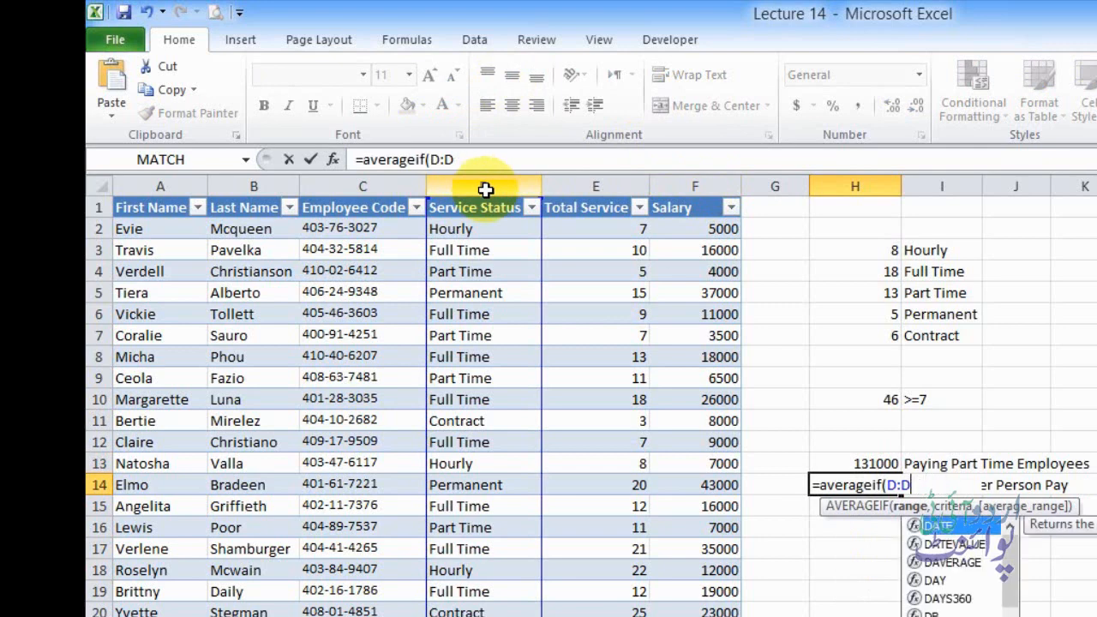
{"action": "type", "text": ",\""}
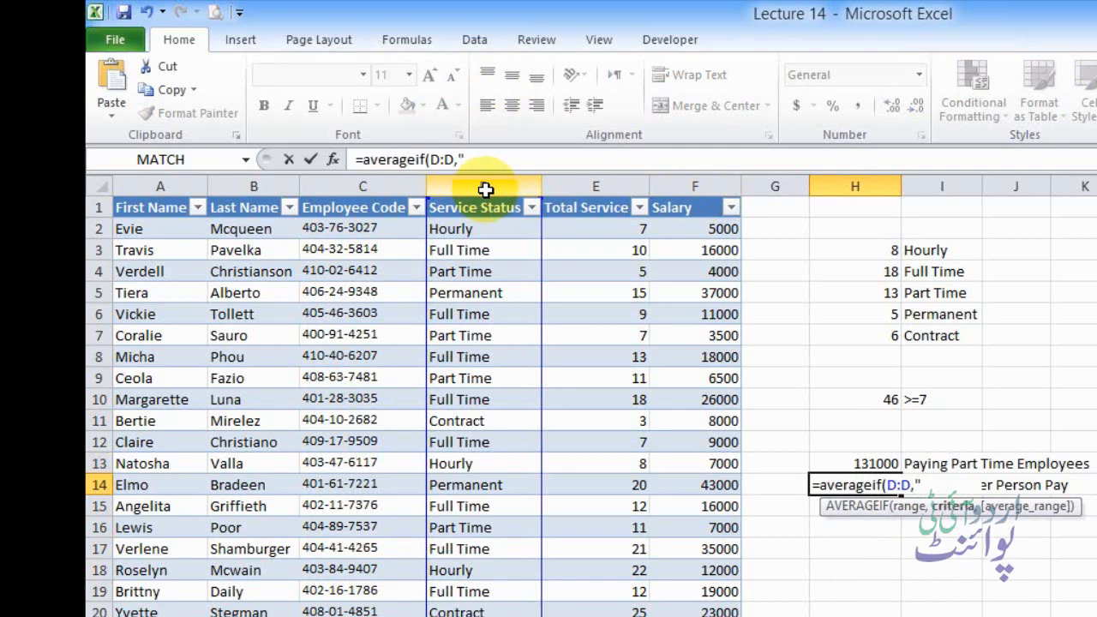
{"action": "type", "text": "Part Time\""}
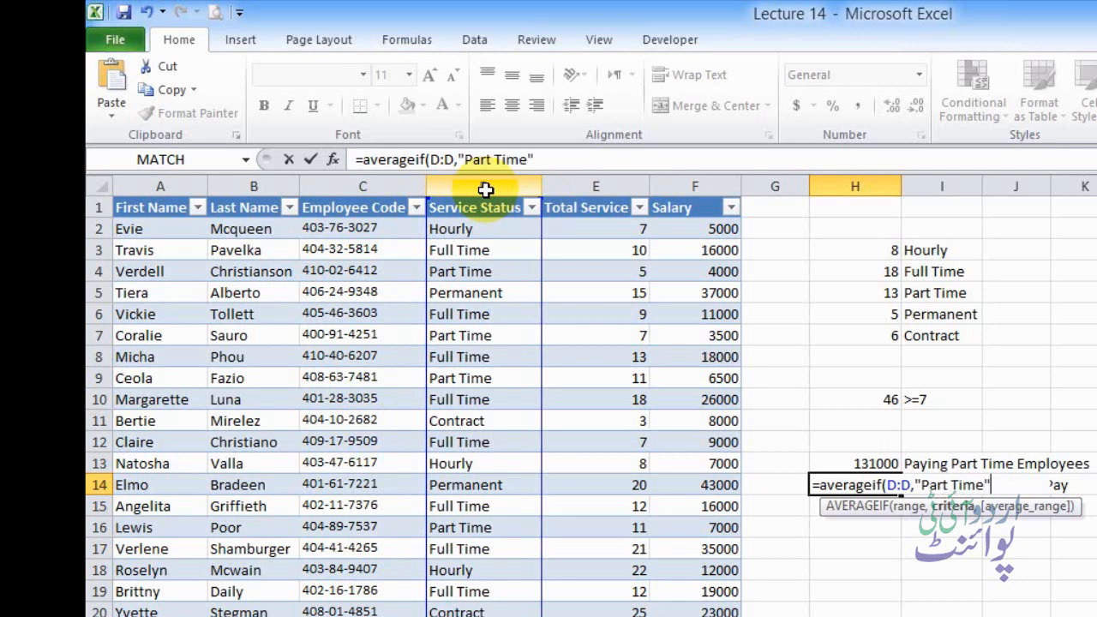
{"action": "type", "text": ","}
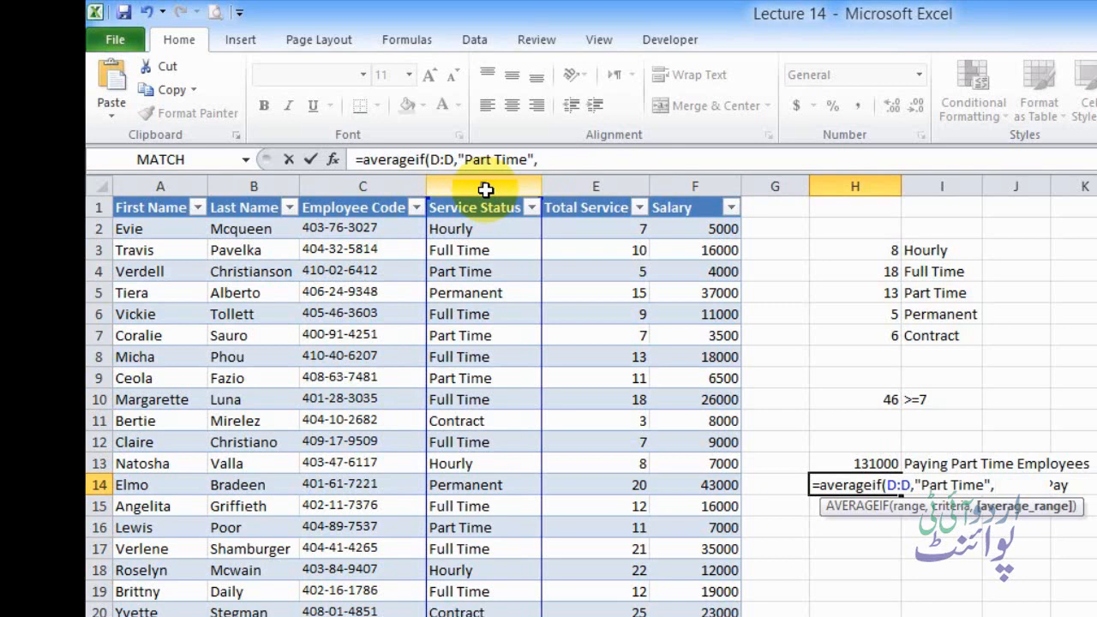
{"action": "left_click", "coordinate": [696, 188]}
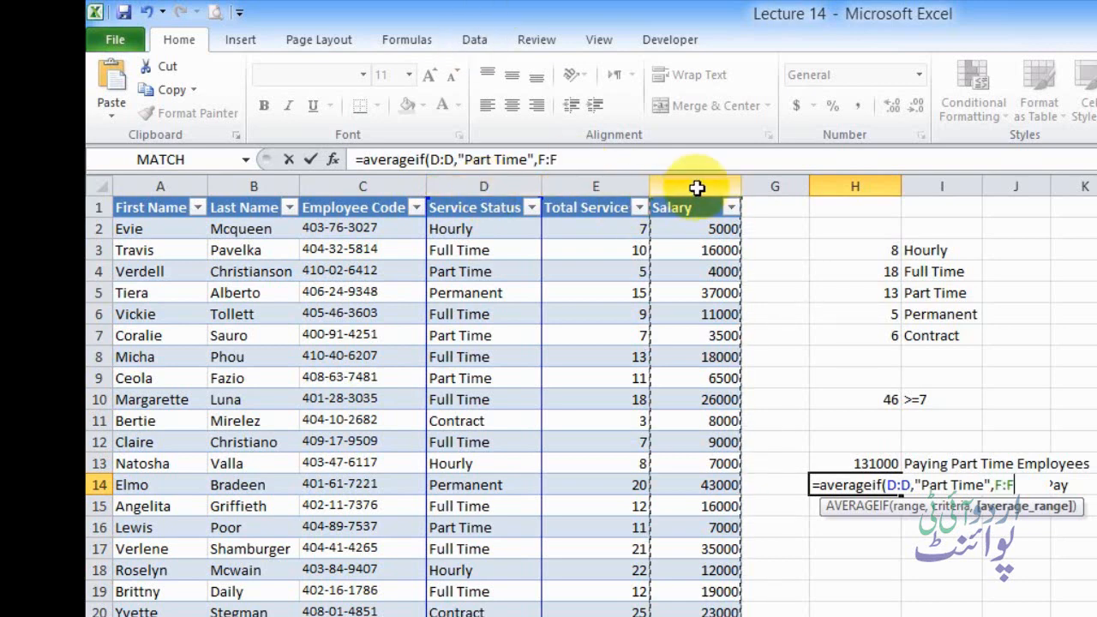
{"action": "type", "text": ")"}
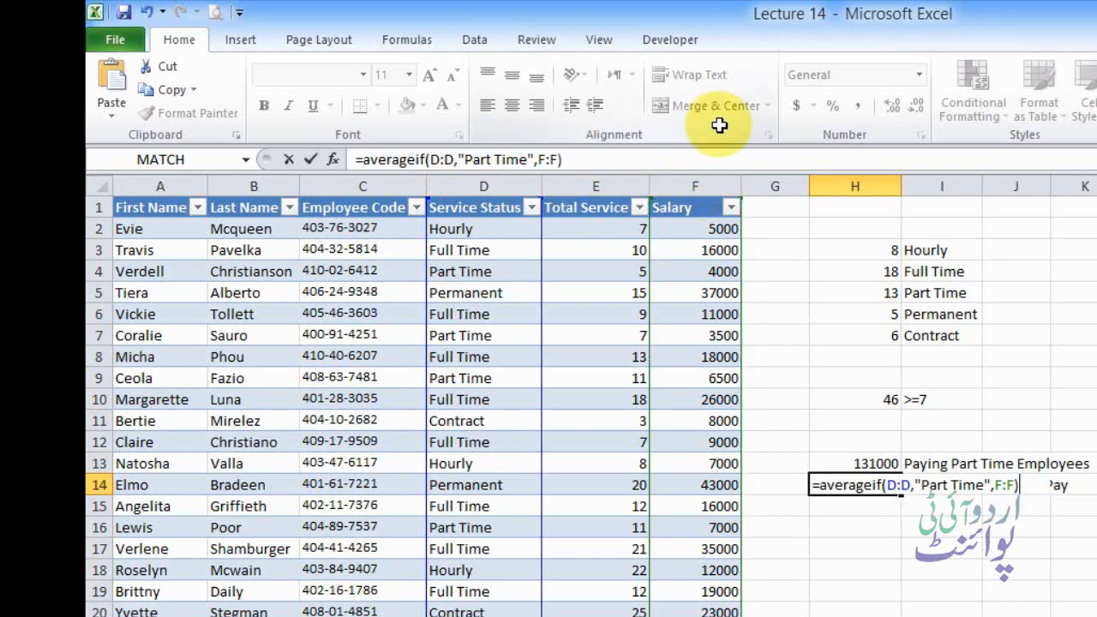
{"action": "key", "text": "Return"}
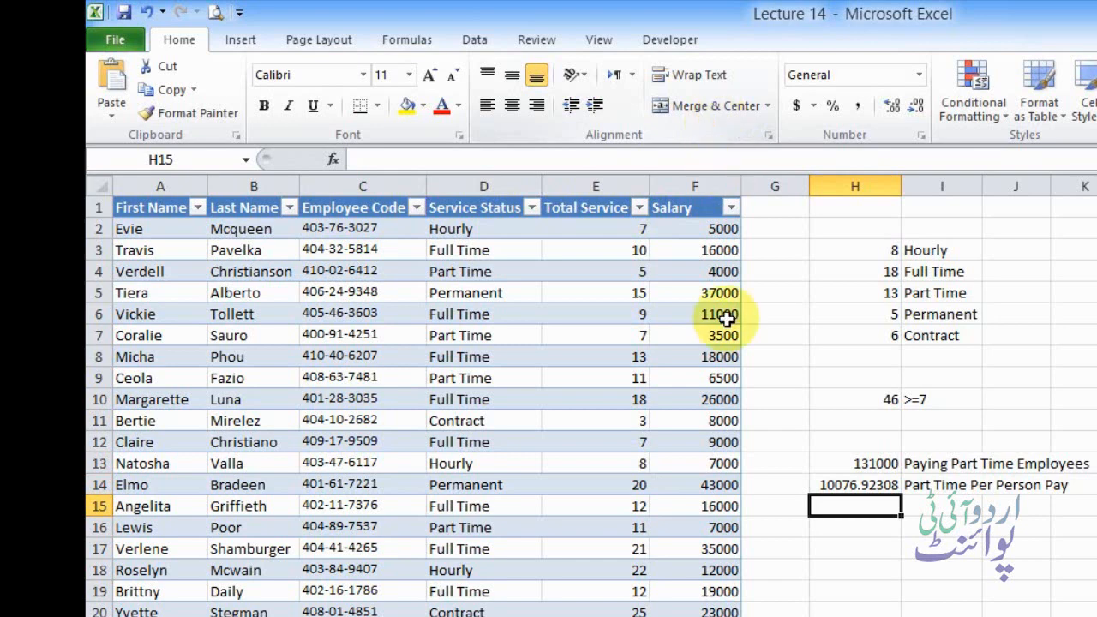
{"action": "left_click", "coordinate": [878, 463]}
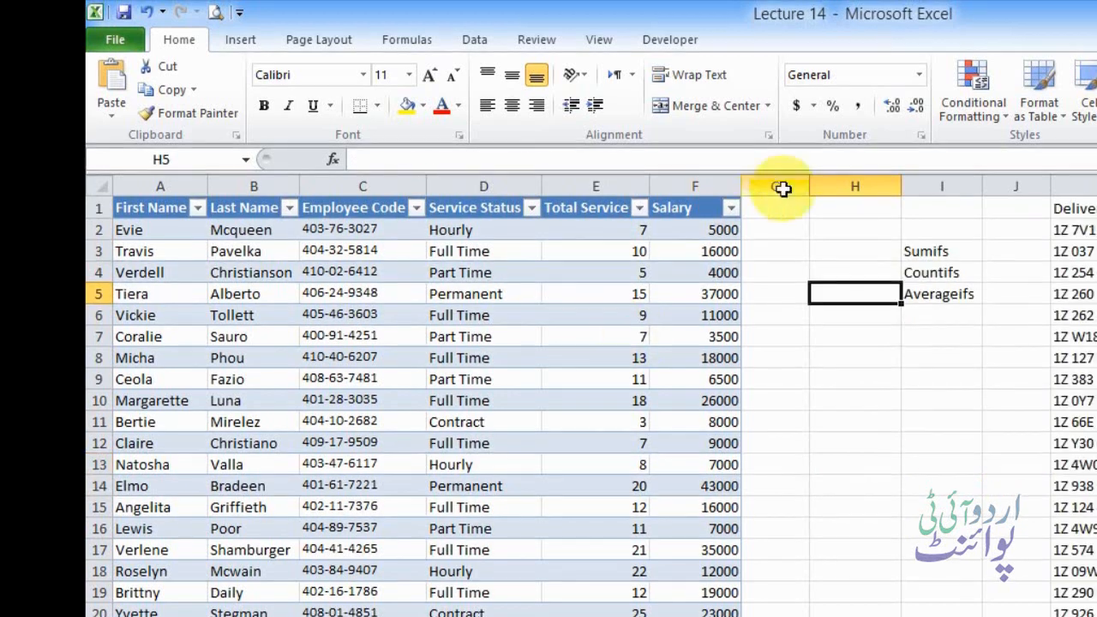
Step: Enter =SUMIFS(F:F,D:D,"Hourly",E:E,">=7") in H3 to total the salaries of hourly employees with at least 7 in total service
{"action": "left_click", "coordinate": [838, 245]}
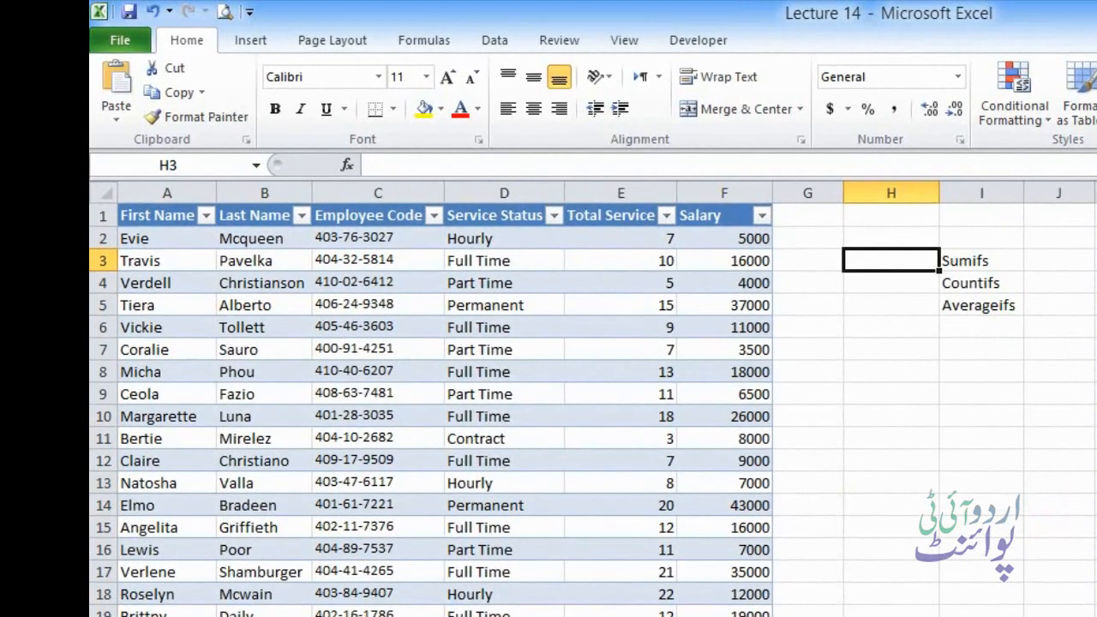
{"action": "type", "text": "="}
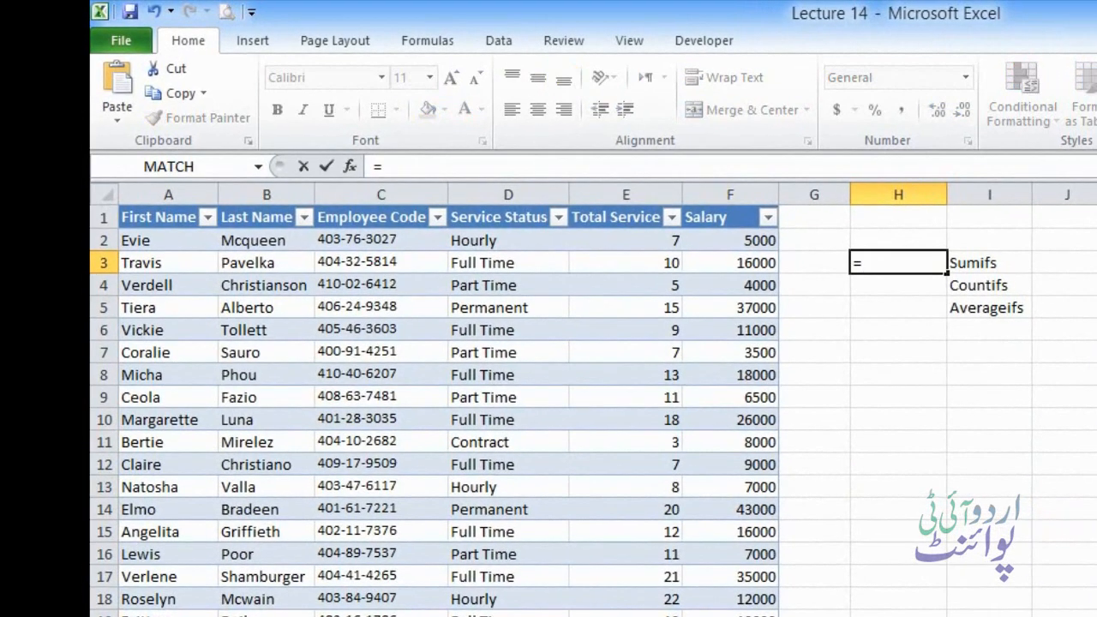
{"action": "type", "text": "sumif"}
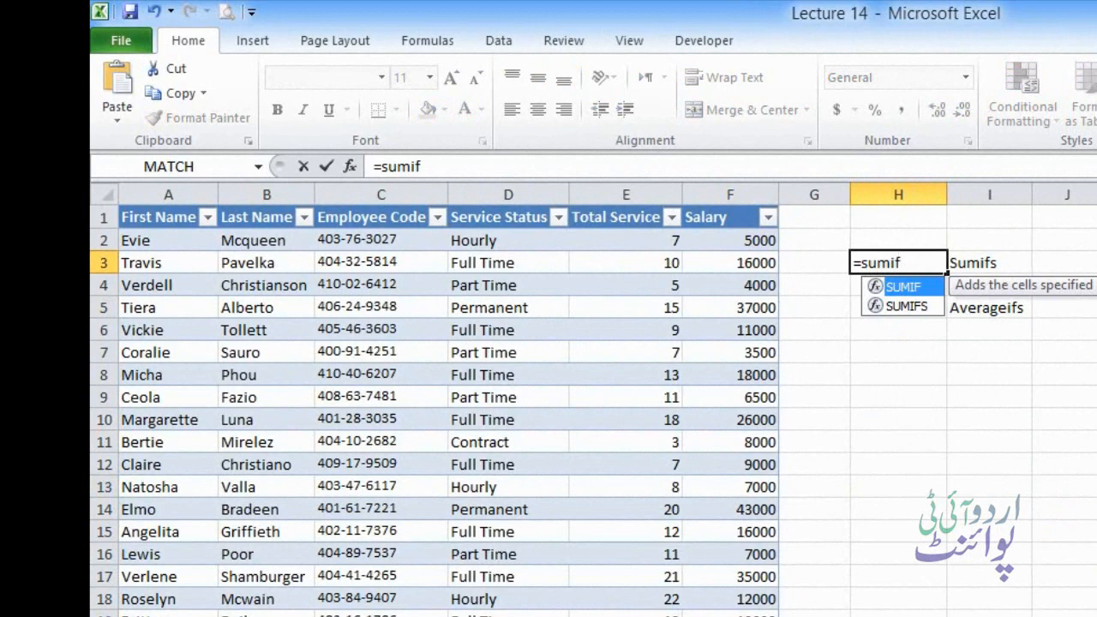
{"action": "type", "text": "s"}
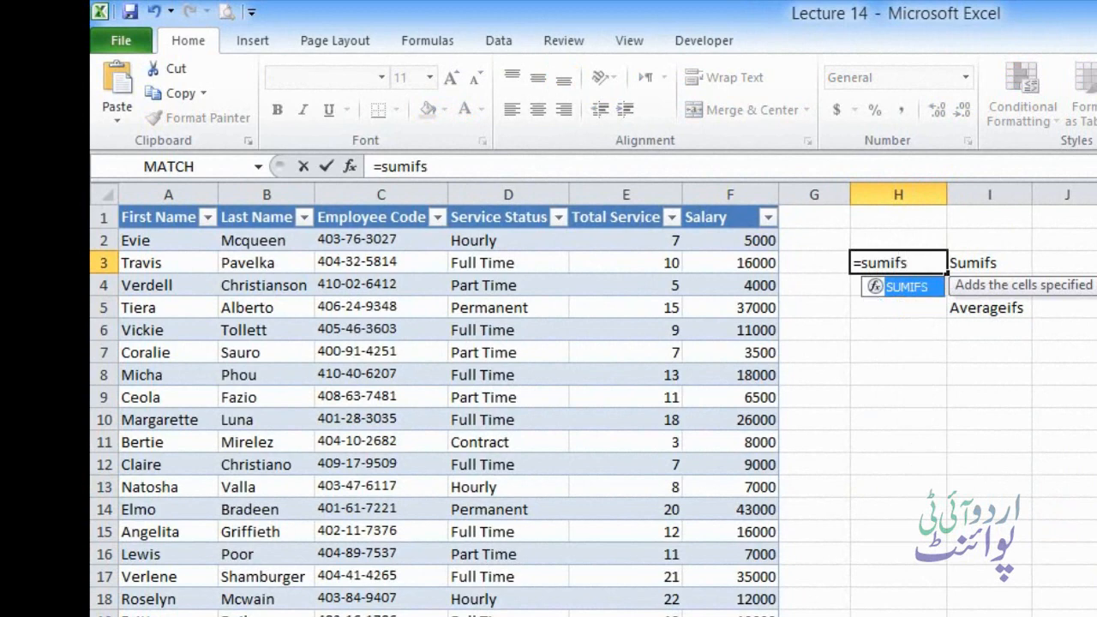
{"action": "type", "text": "("}
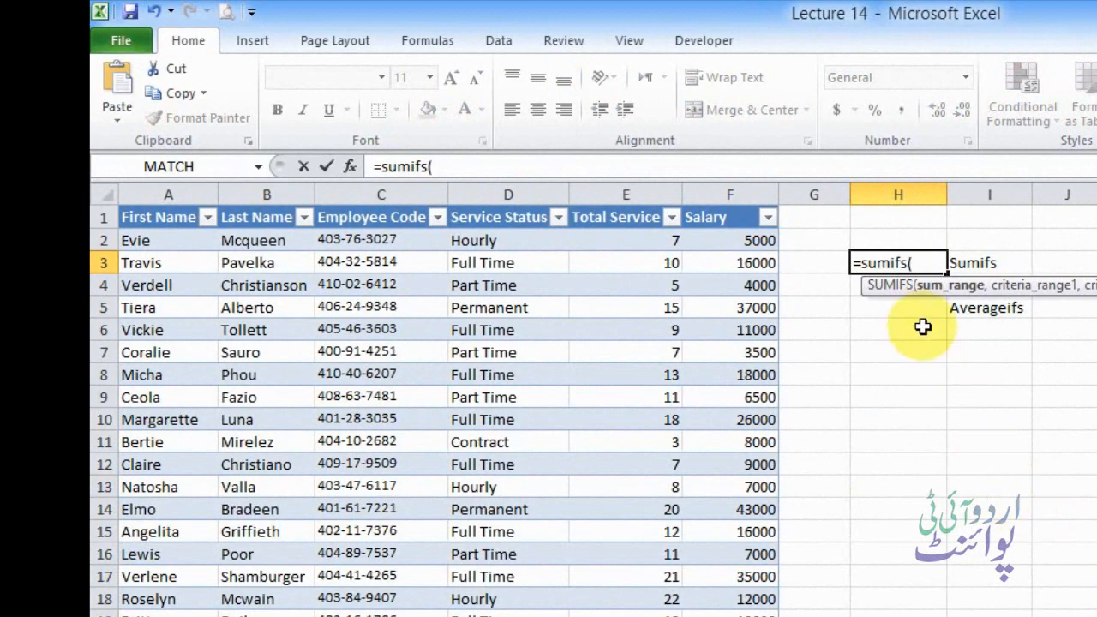
{"action": "left_click", "coordinate": [718, 202]}
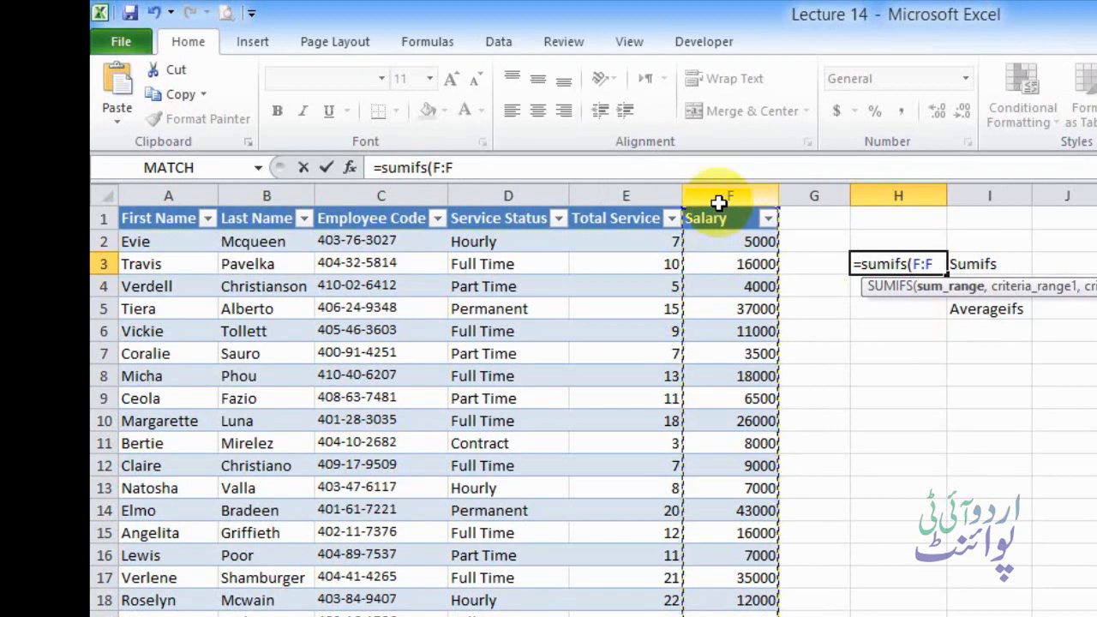
{"action": "type", "text": ","}
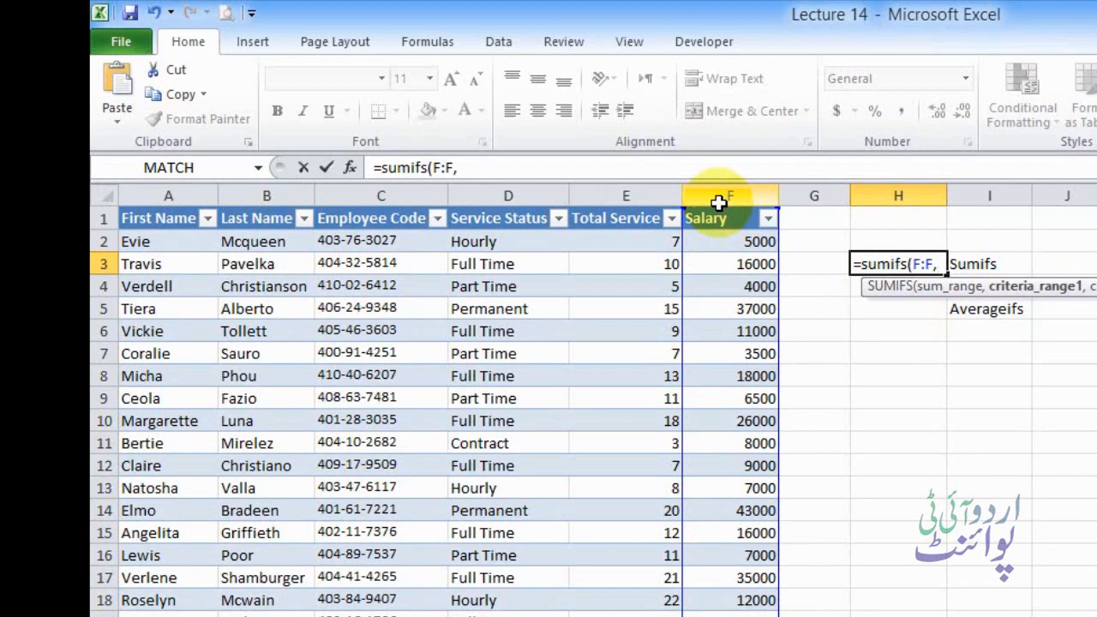
{"action": "left_click", "coordinate": [517, 199]}
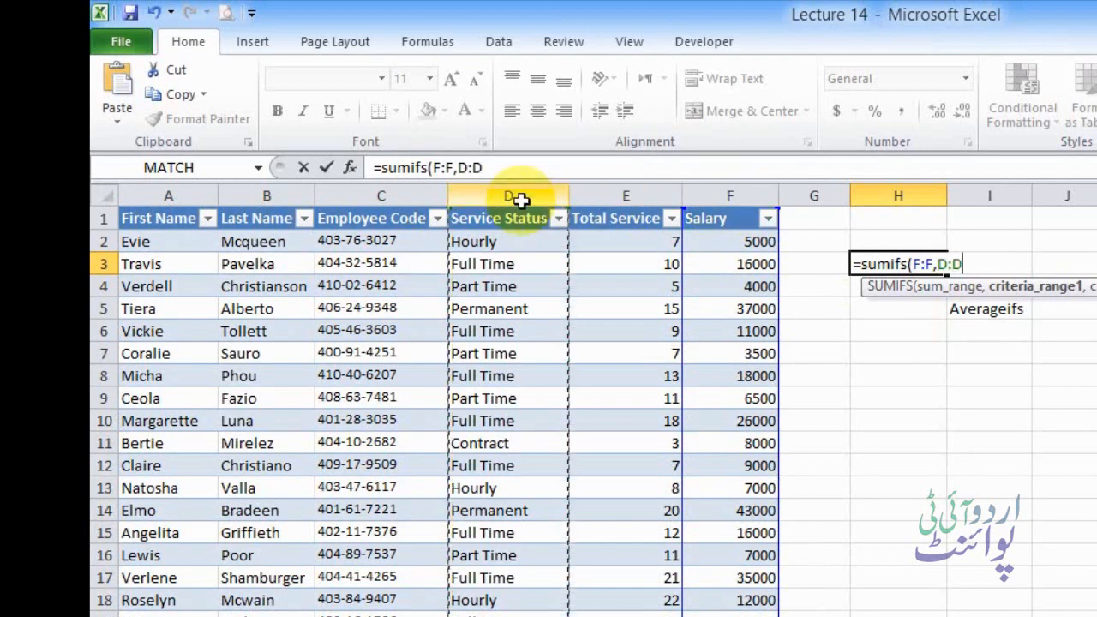
{"action": "type", "text": ",\""}
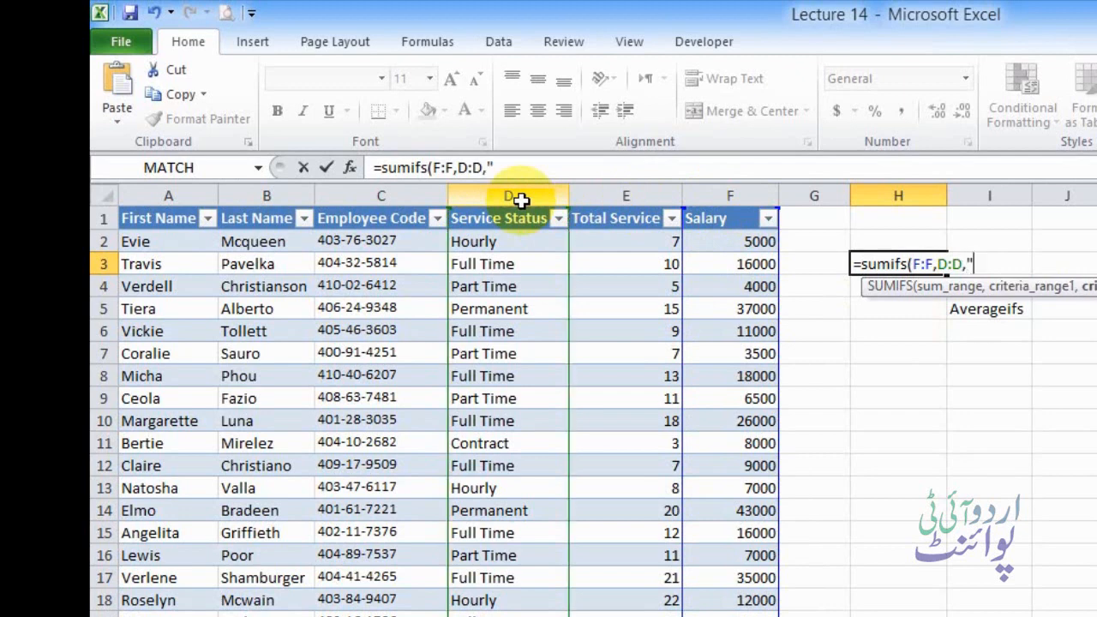
{"action": "type", "text": "Hourly"}
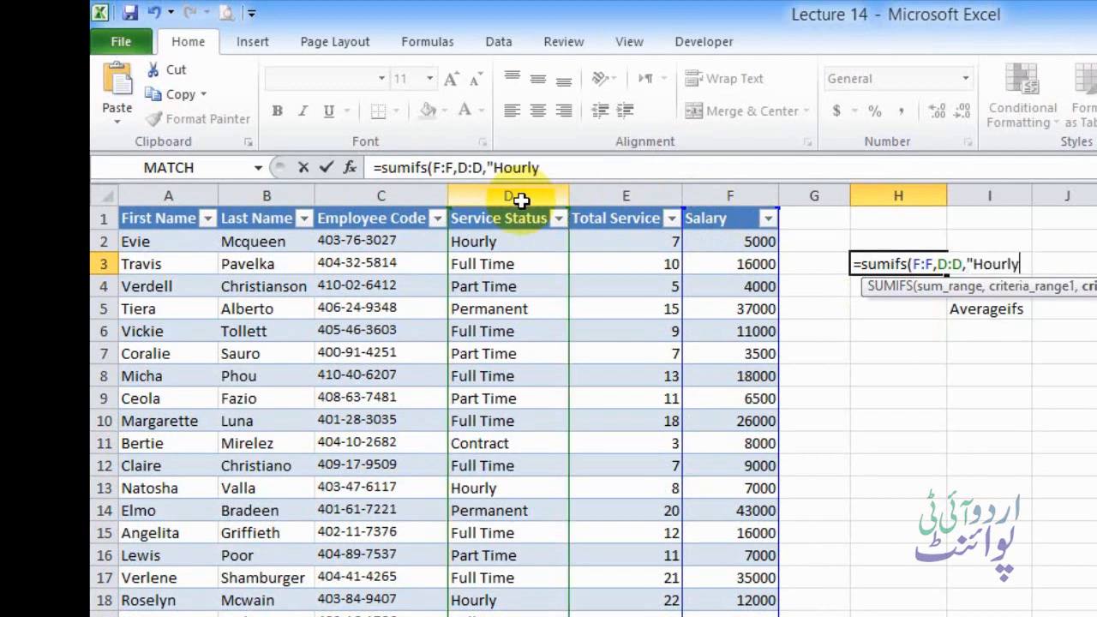
{"action": "type", "text": "\""}
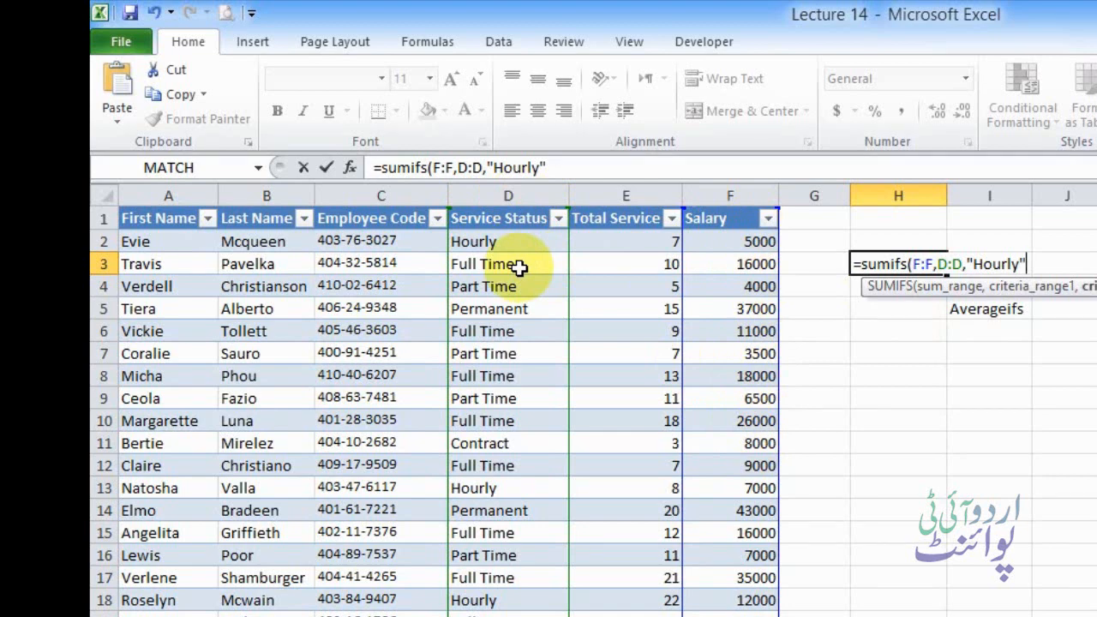
{"action": "type", "text": ","}
{"action": "left_click", "coordinate": [614, 199]}
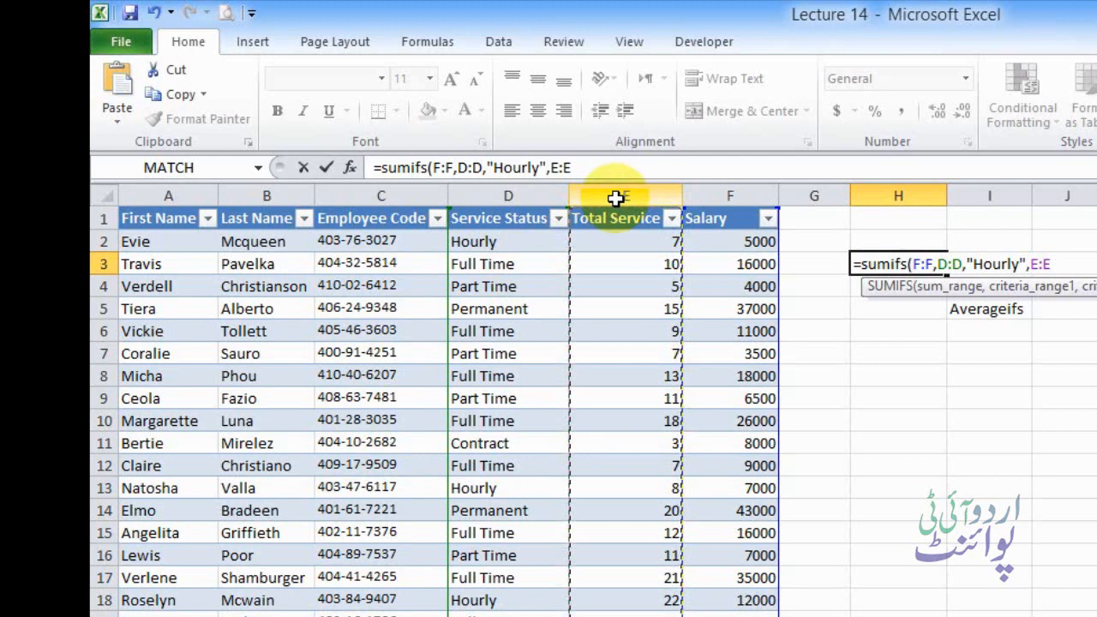
{"action": "type", "text": ","}
{"action": "type", "text": "\""}
{"action": "type", "text": ">="}
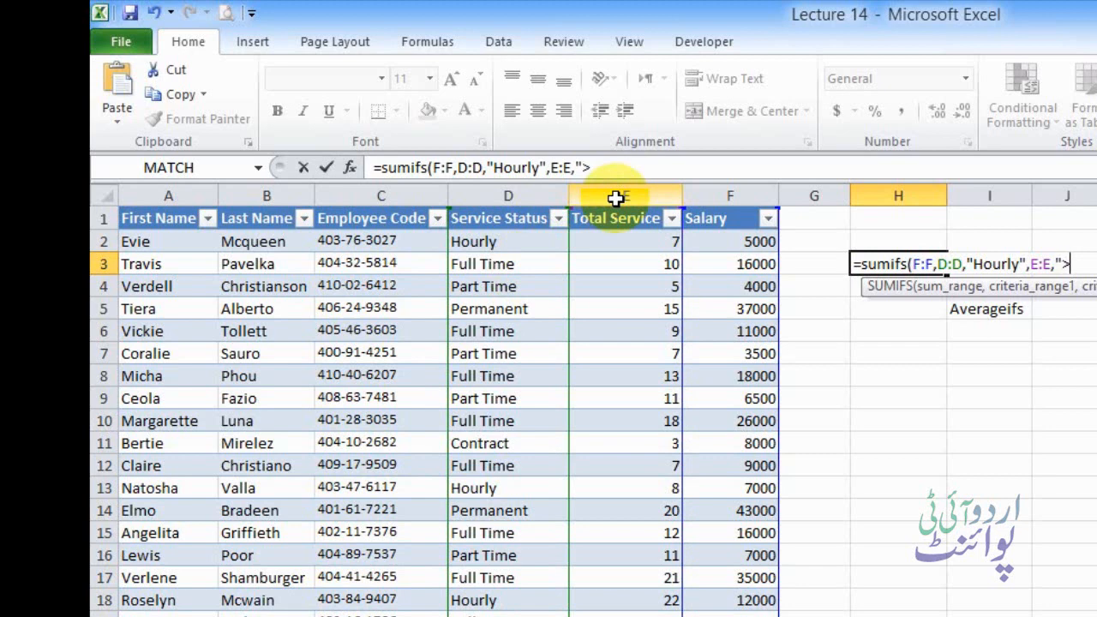
{"action": "type", "text": "7\")"}
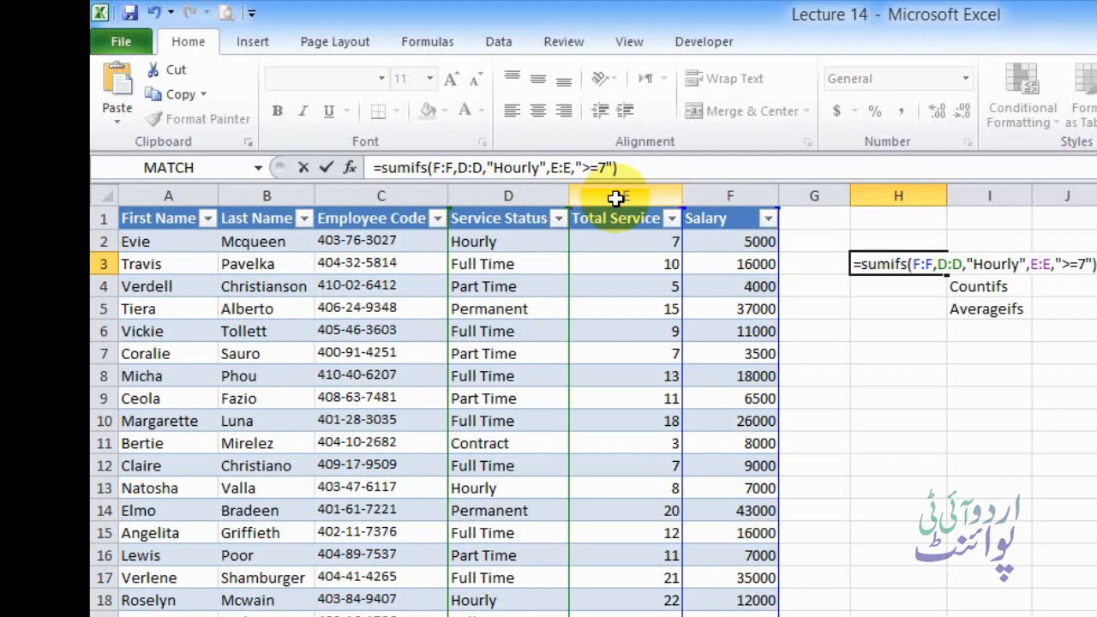
{"action": "key", "text": "Return"}
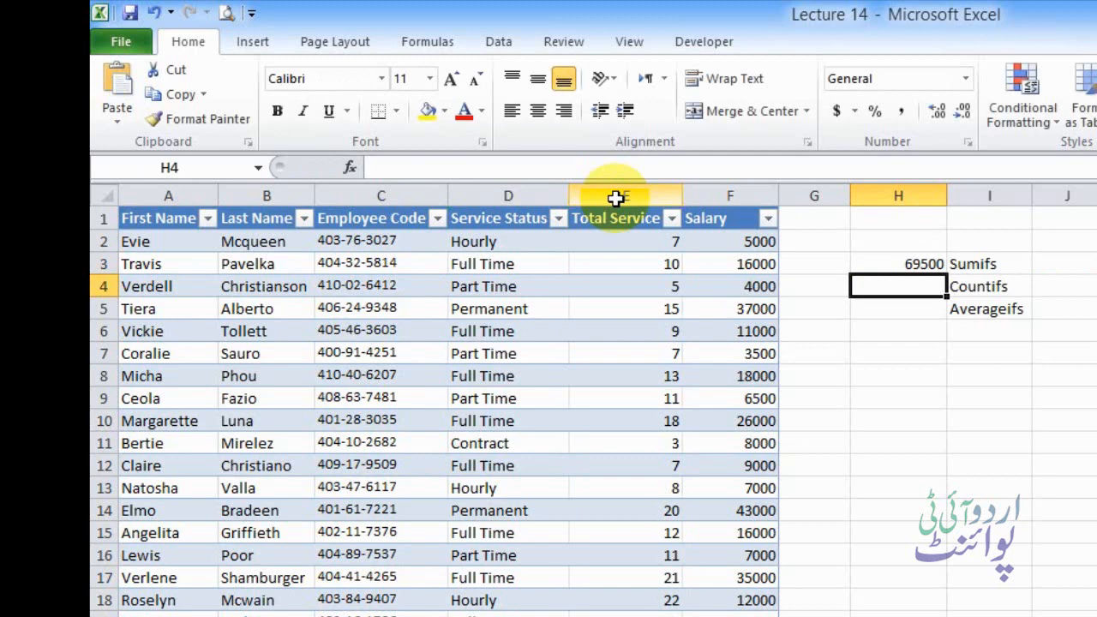
Step: Review the SUMIFS formula in H3 against the service status in D2 and the total service in E2
{"action": "left_click", "coordinate": [869, 258]}
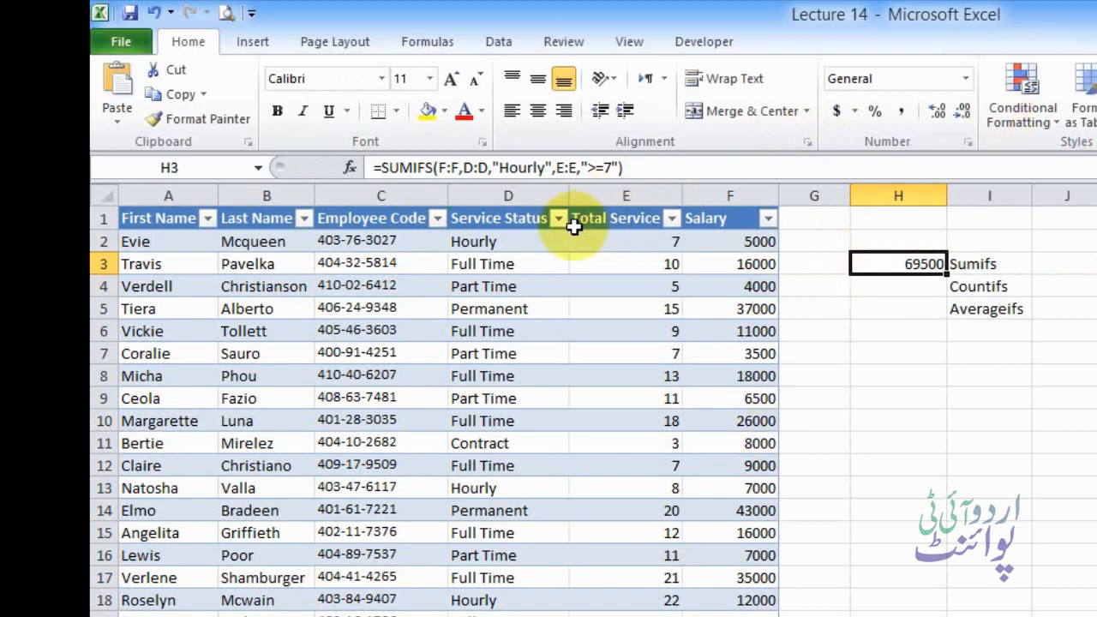
{"action": "left_click", "coordinate": [514, 244]}
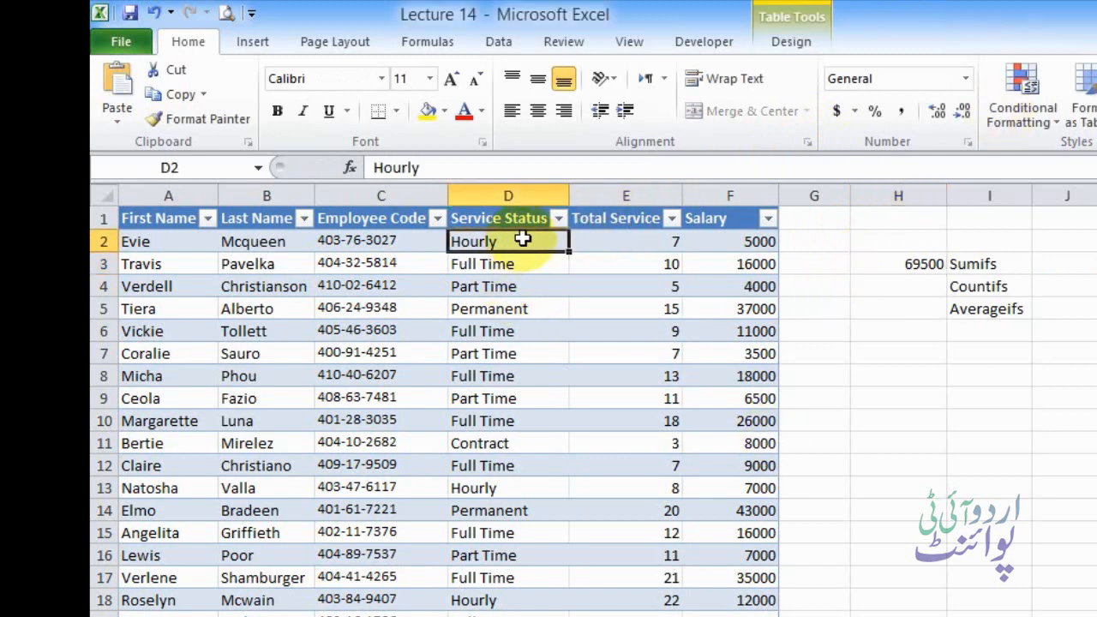
{"action": "left_click", "coordinate": [610, 240]}
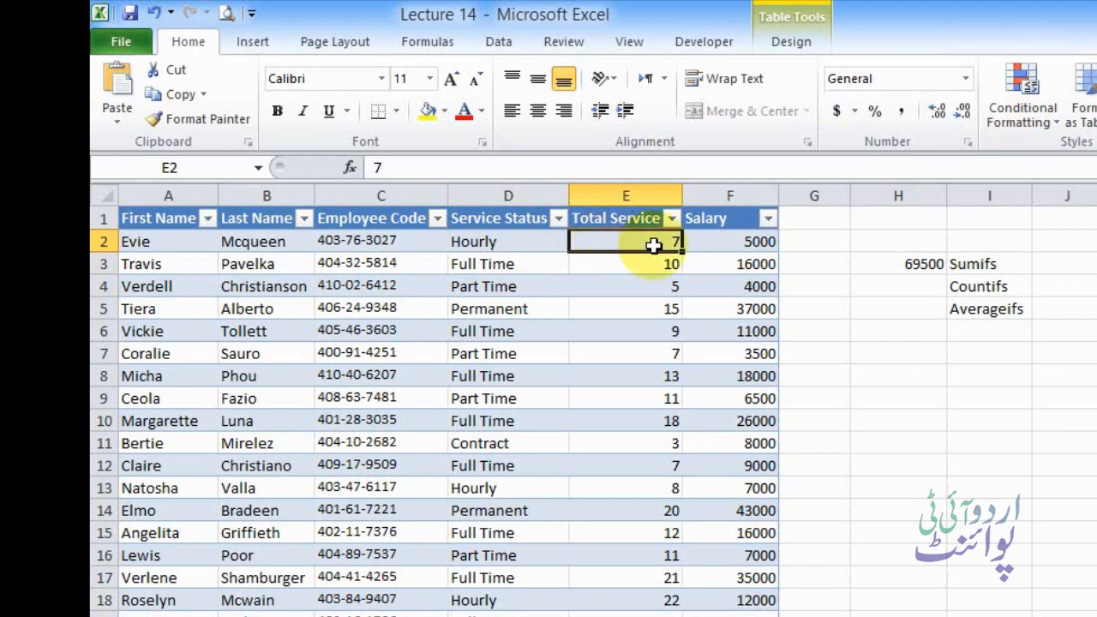
{"action": "left_click", "coordinate": [931, 264]}
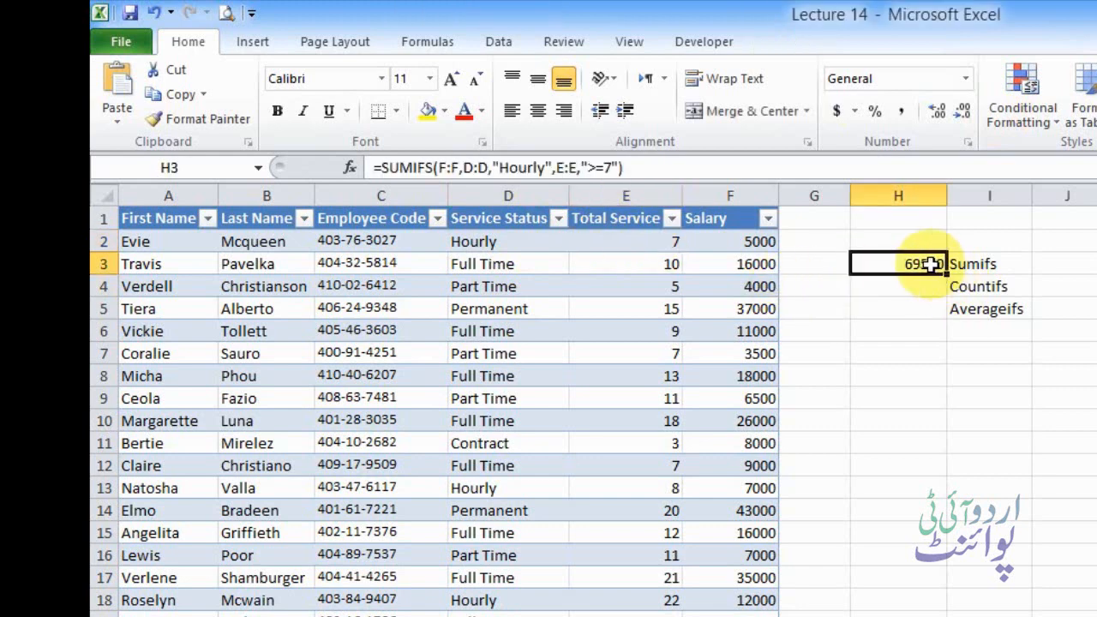
Step: Enter =COUNTIFS(D:D,"Full Time",E:E,">=7") in H4 to count full-time employees with at least 7 in total service
{"action": "left_click", "coordinate": [926, 288]}
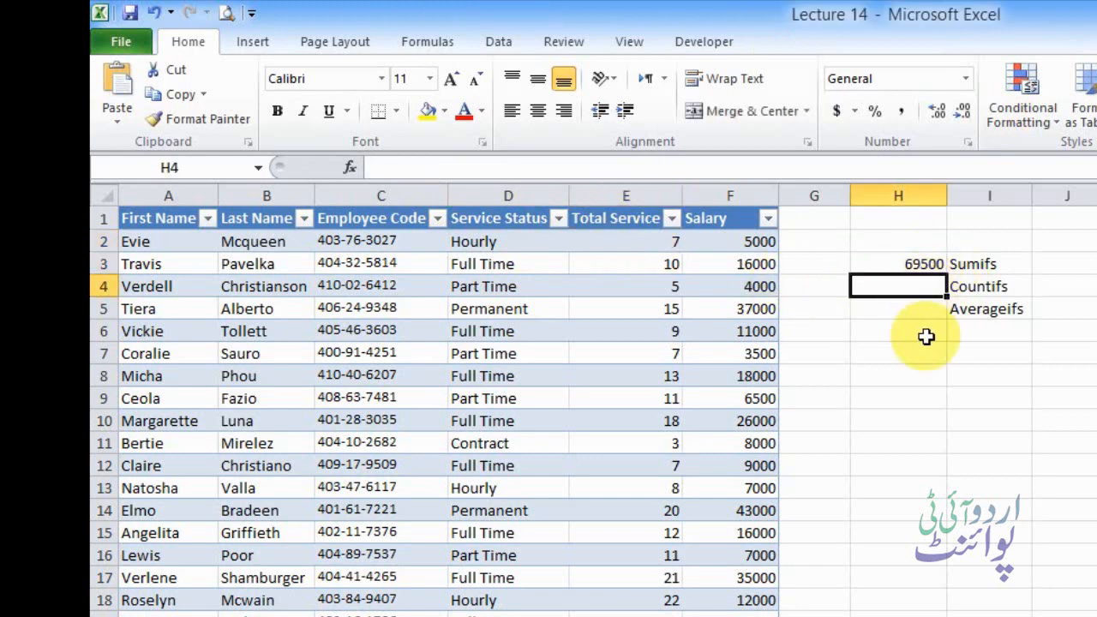
{"action": "type", "text": "="}
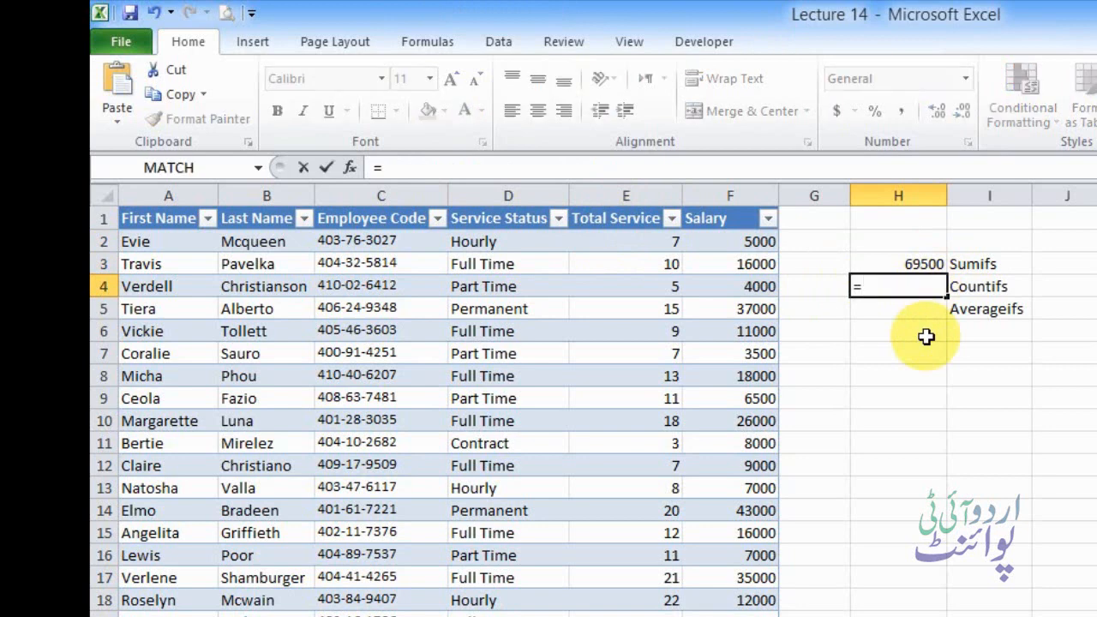
{"action": "type", "text": "coun"}
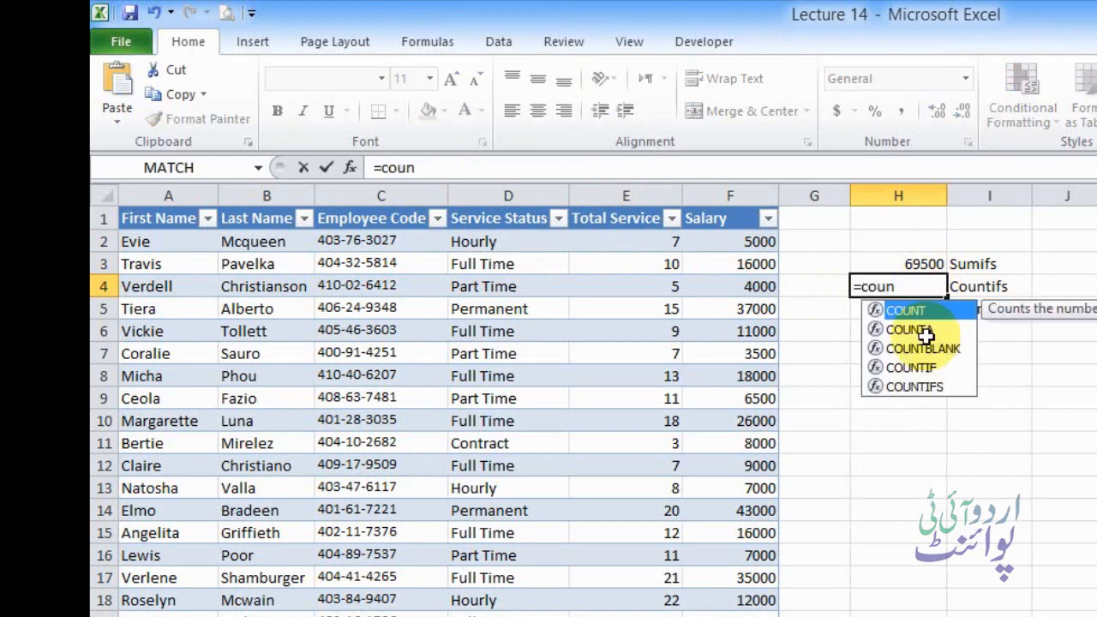
{"action": "type", "text": "tifs"}
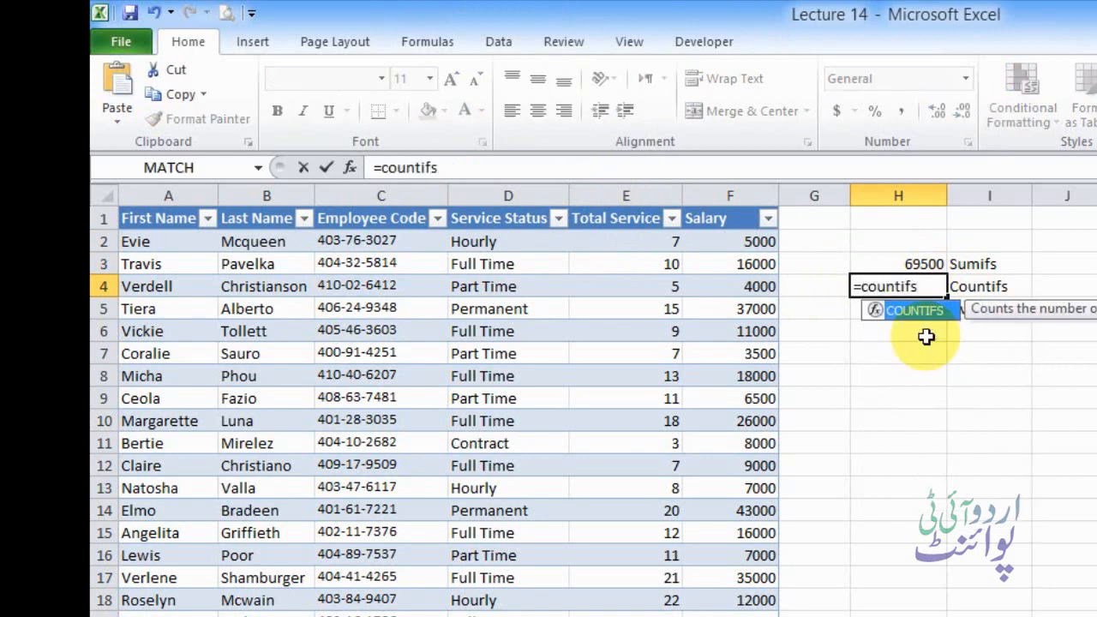
{"action": "type", "text": "("}
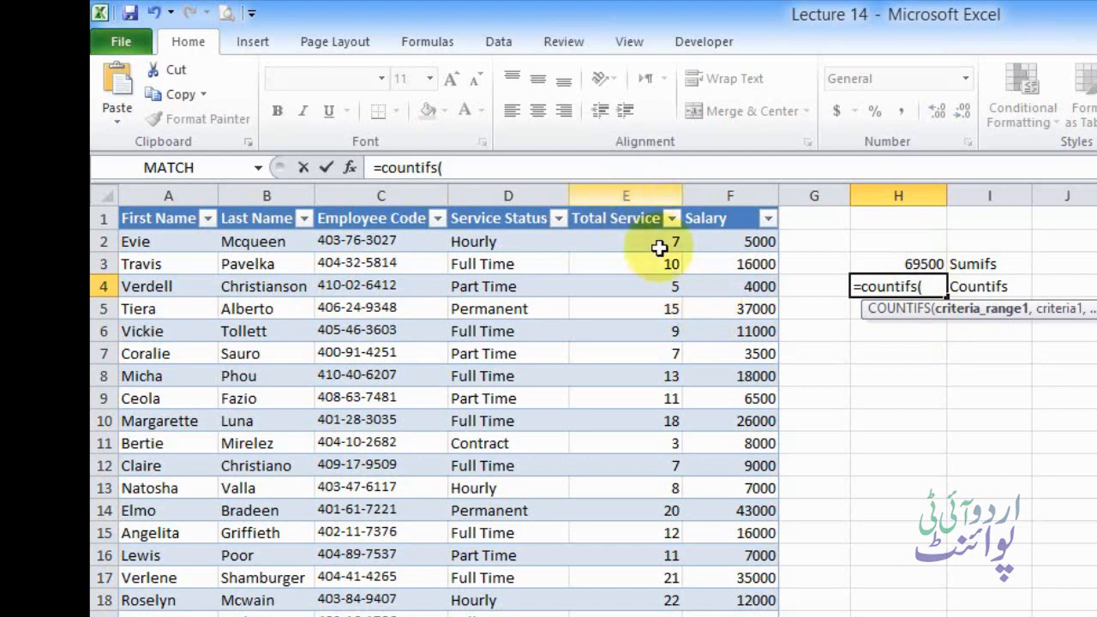
{"action": "left_click", "coordinate": [503, 201]}
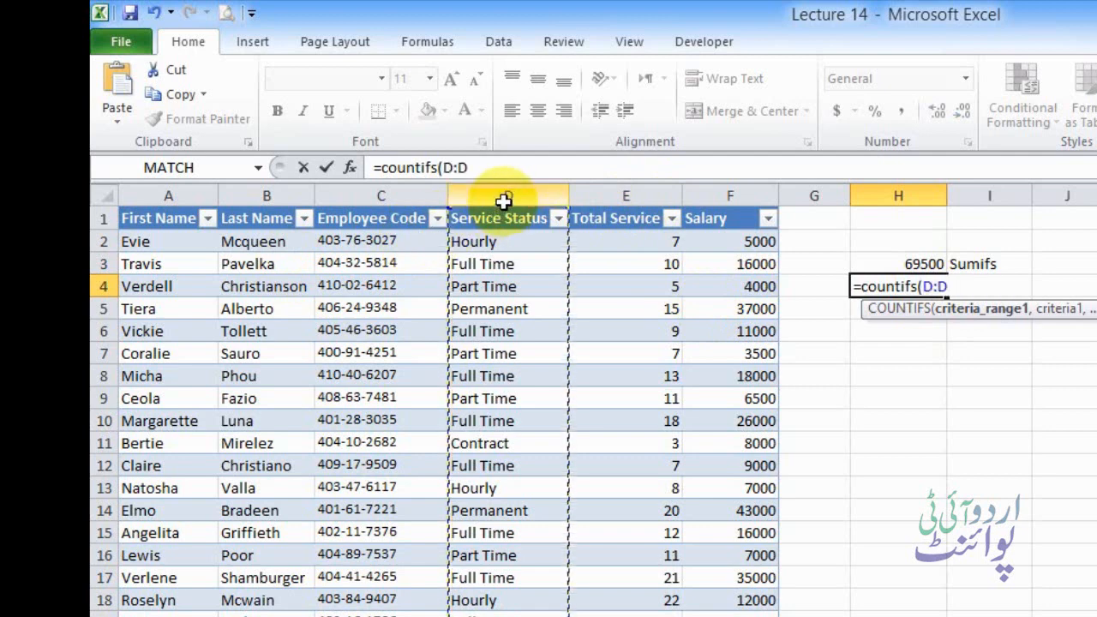
{"action": "type", "text": ","}
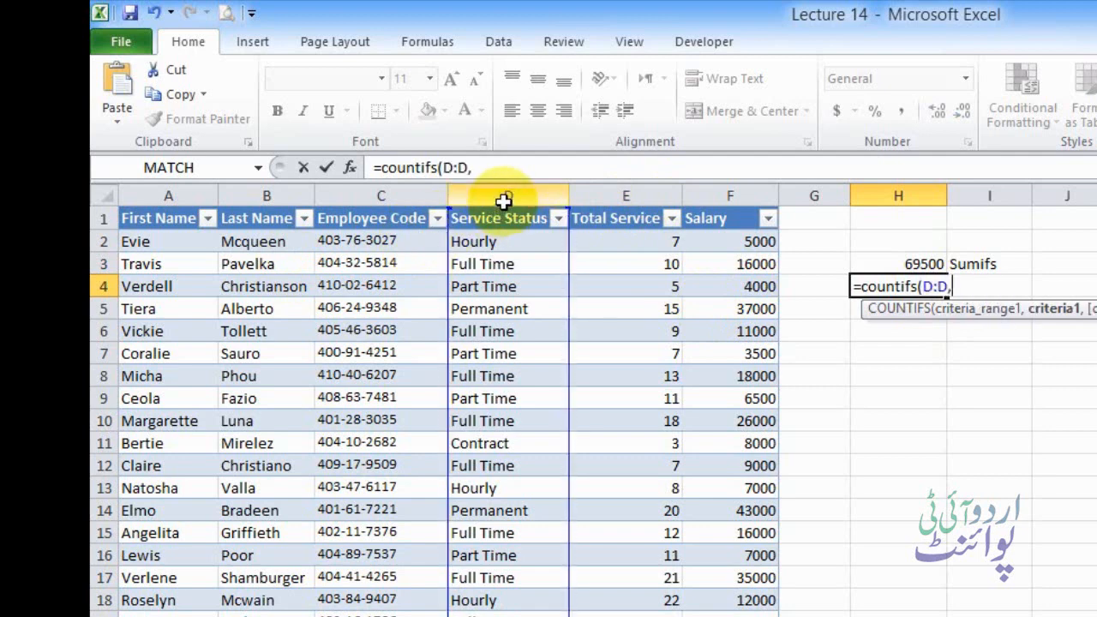
{"action": "type", "text": "\"Full Ti"}
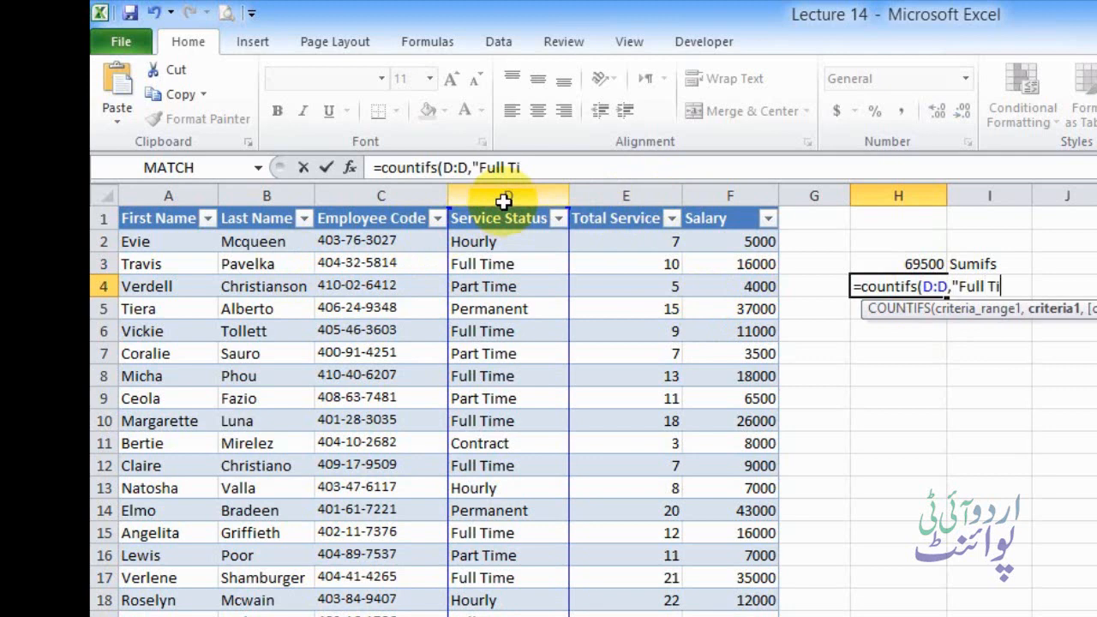
{"action": "type", "text": "me\","}
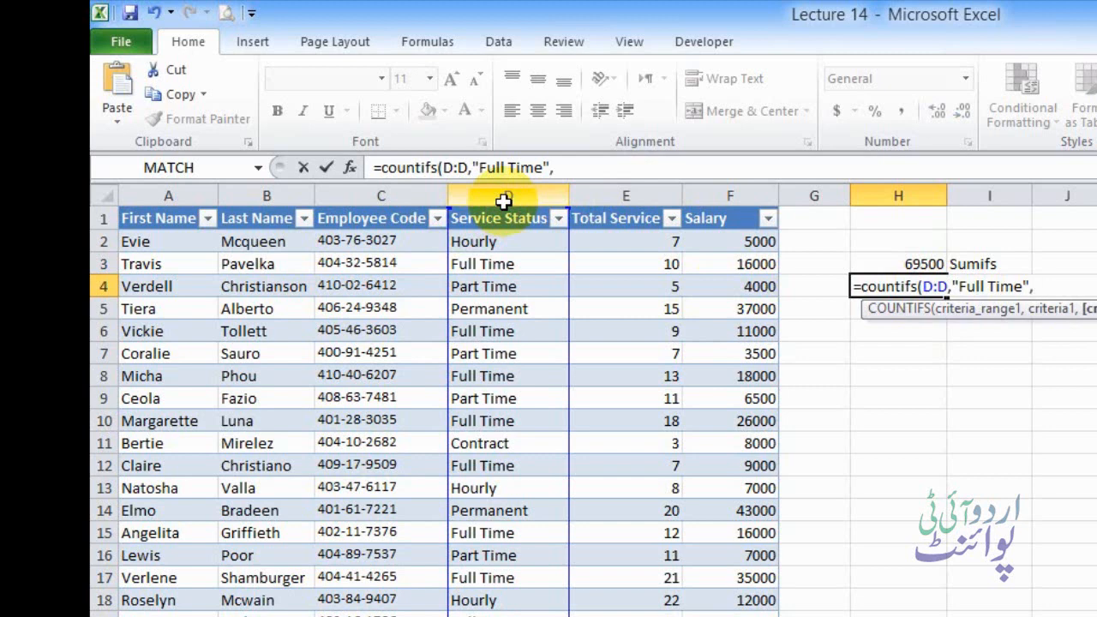
{"action": "left_click", "coordinate": [656, 196]}
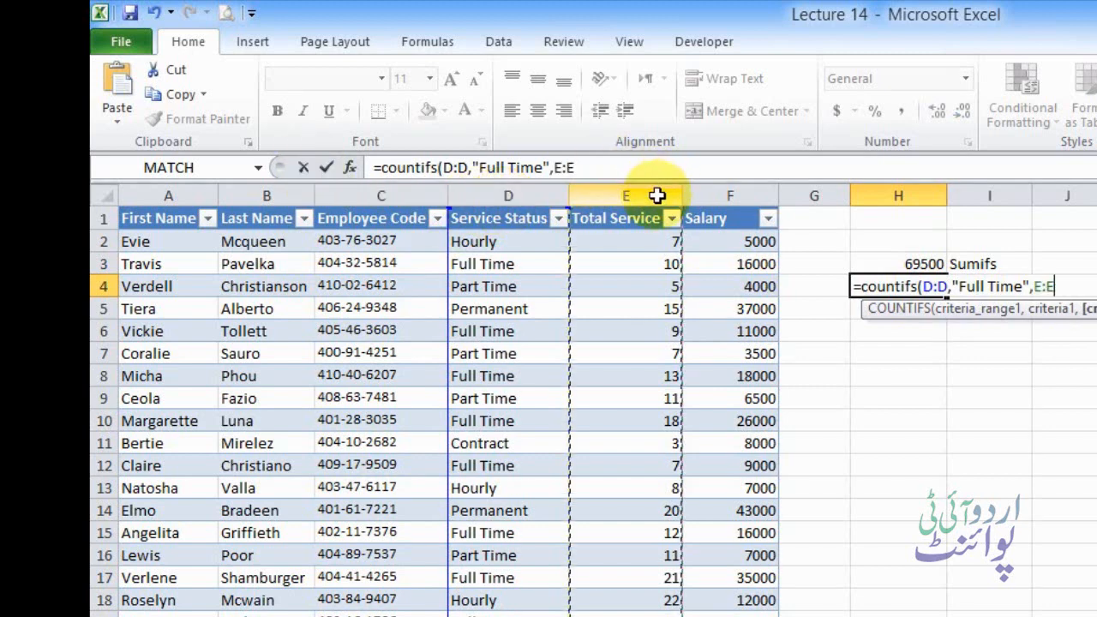
{"action": "type", "text": ","}
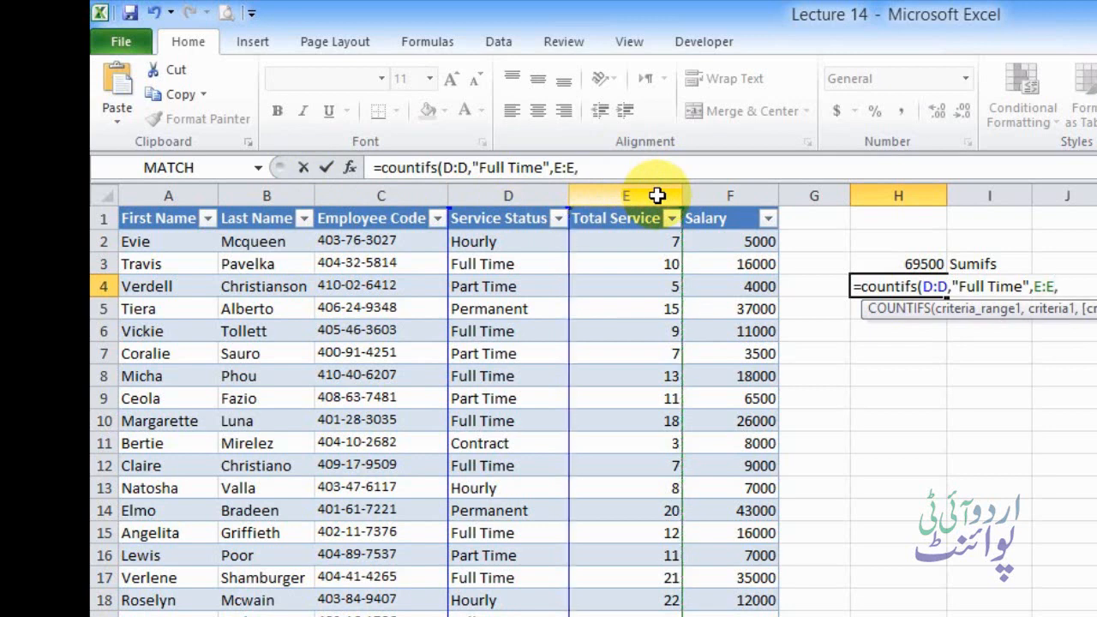
{"action": "type", "text": "\">=7\")"}
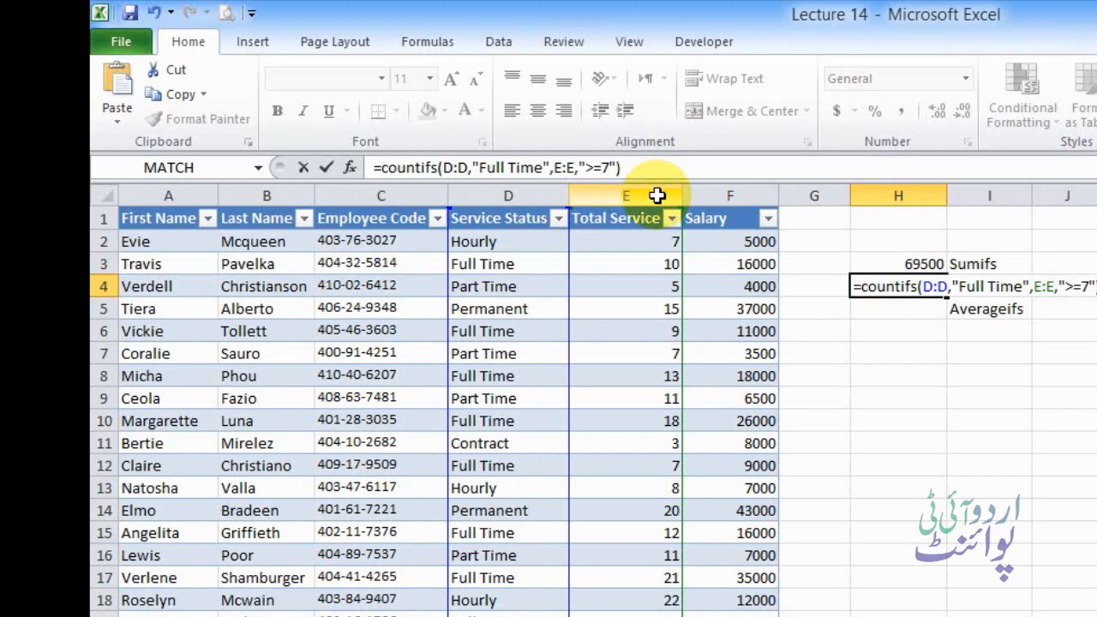
{"action": "key", "text": "Return"}
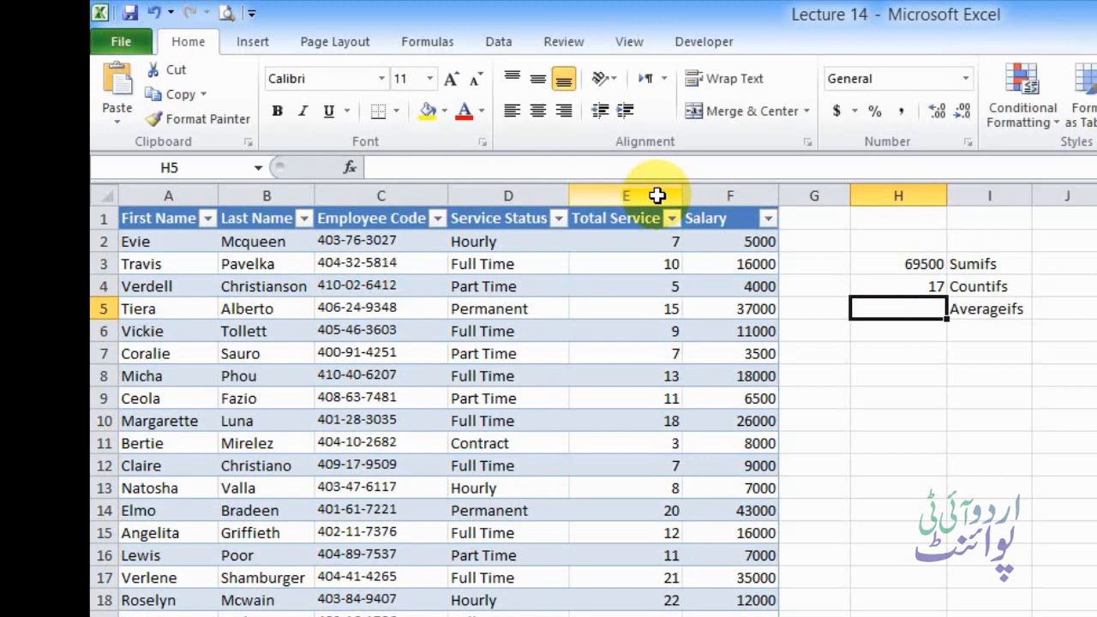
Step: Enter =AVERAGEIFS(F:F,D:D,"Hourly",E:E,">=7") in H5 to average the salaries of hourly employees with at least 7 in total service
{"action": "type", "text": "="}
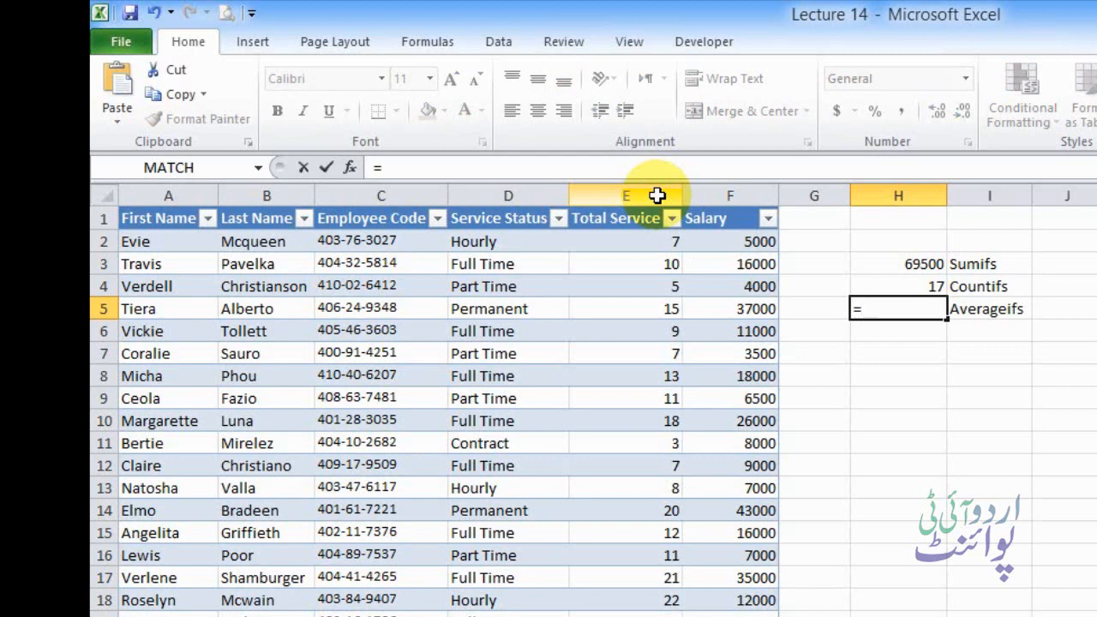
{"action": "type", "text": "averageif"}
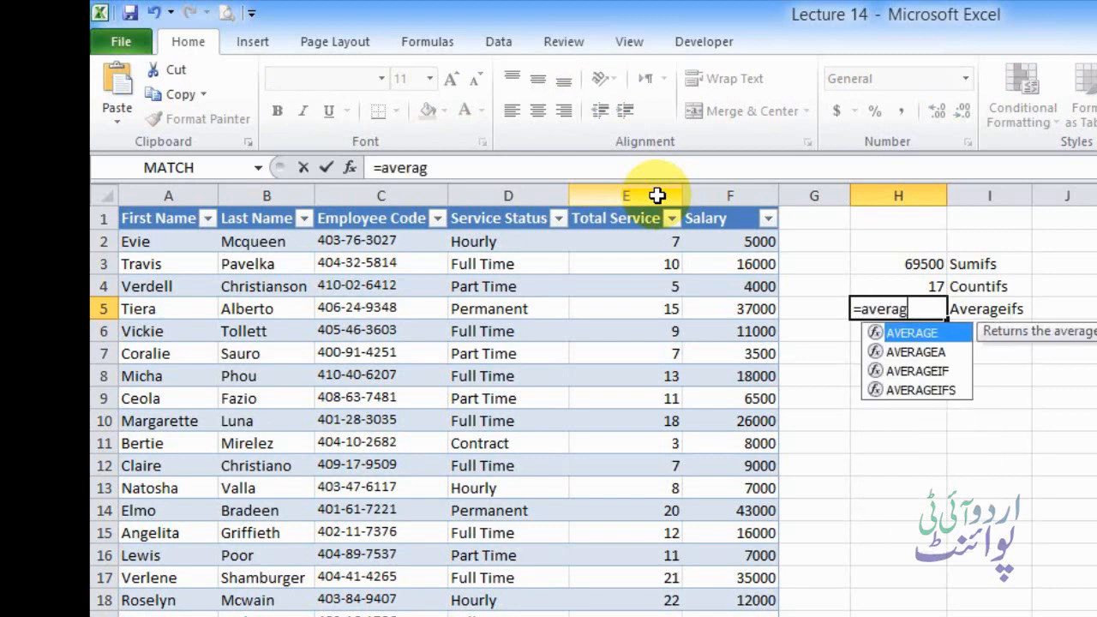
{"action": "type", "text": "s("}
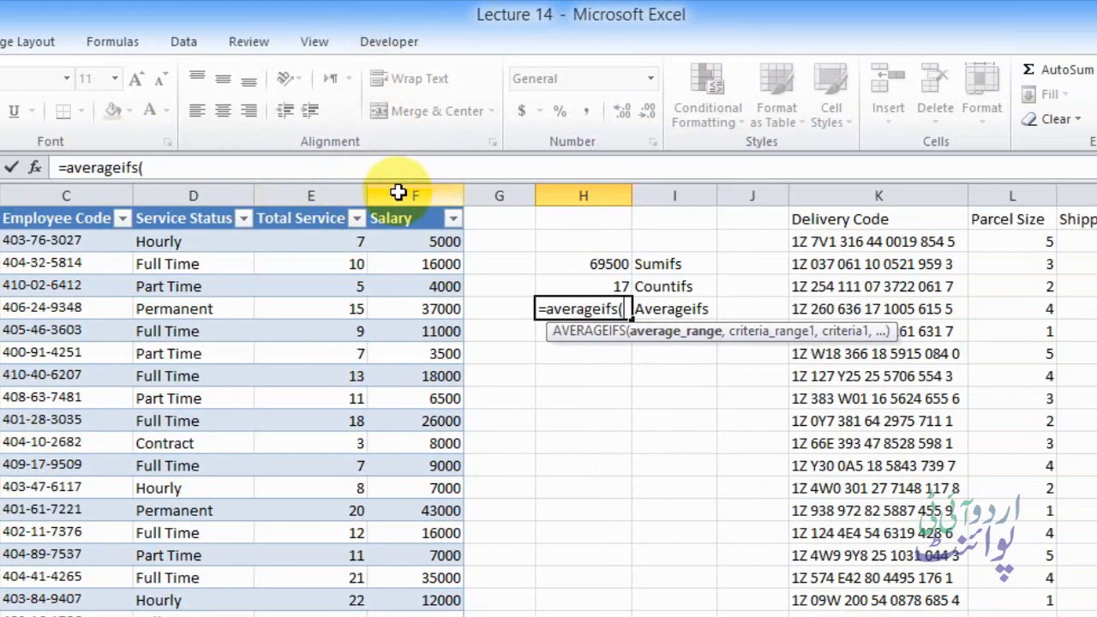
{"action": "left_click", "coordinate": [403, 197]}
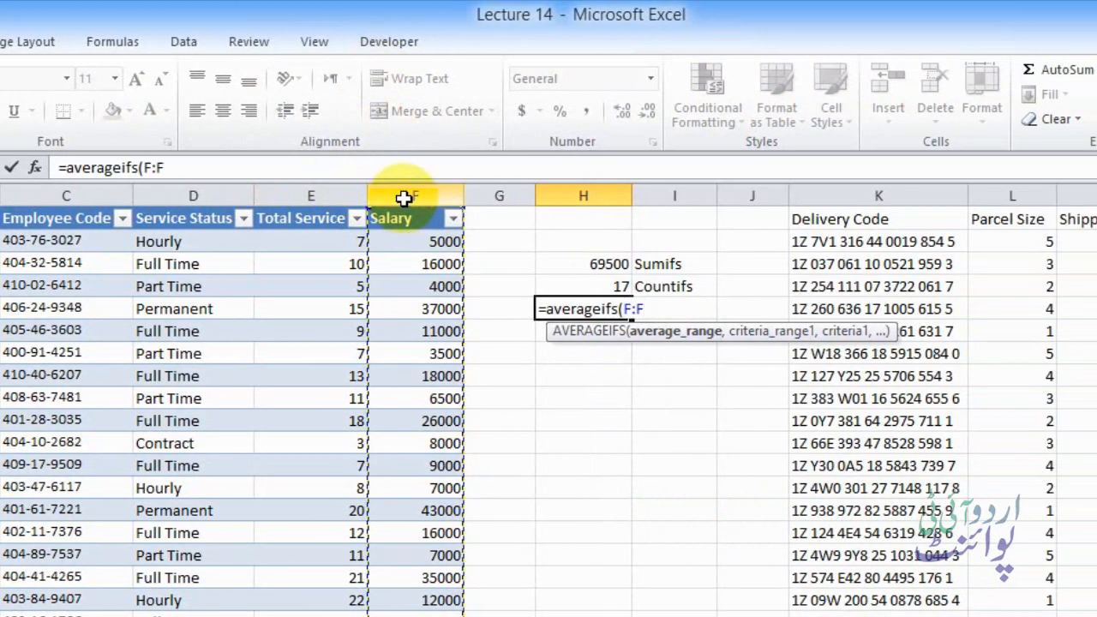
{"action": "type", "text": ","}
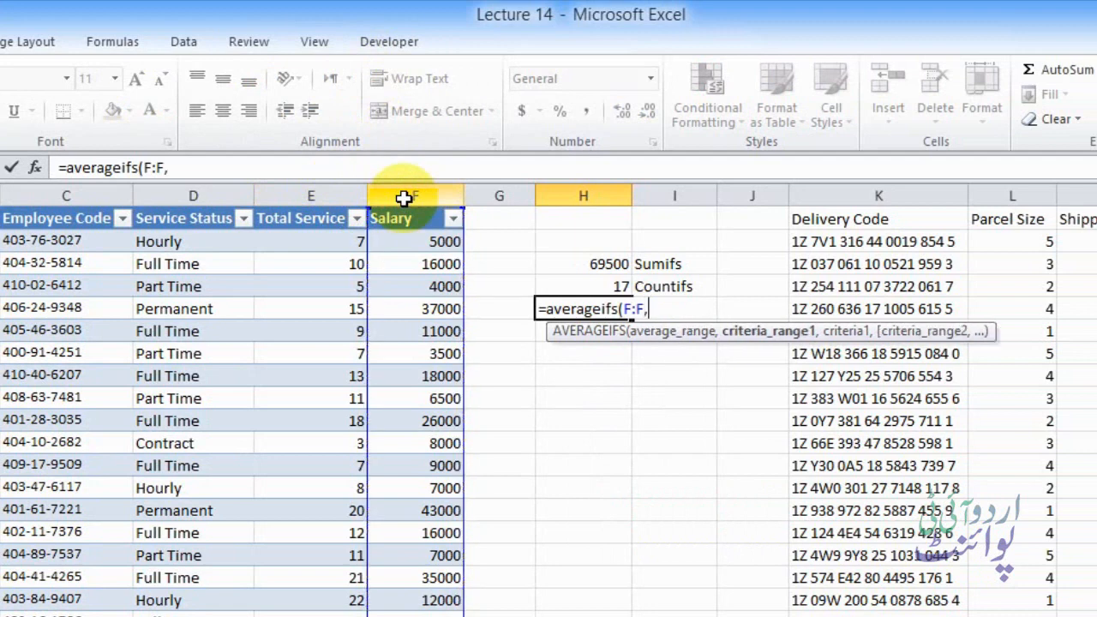
{"action": "left_click", "coordinate": [211, 199]}
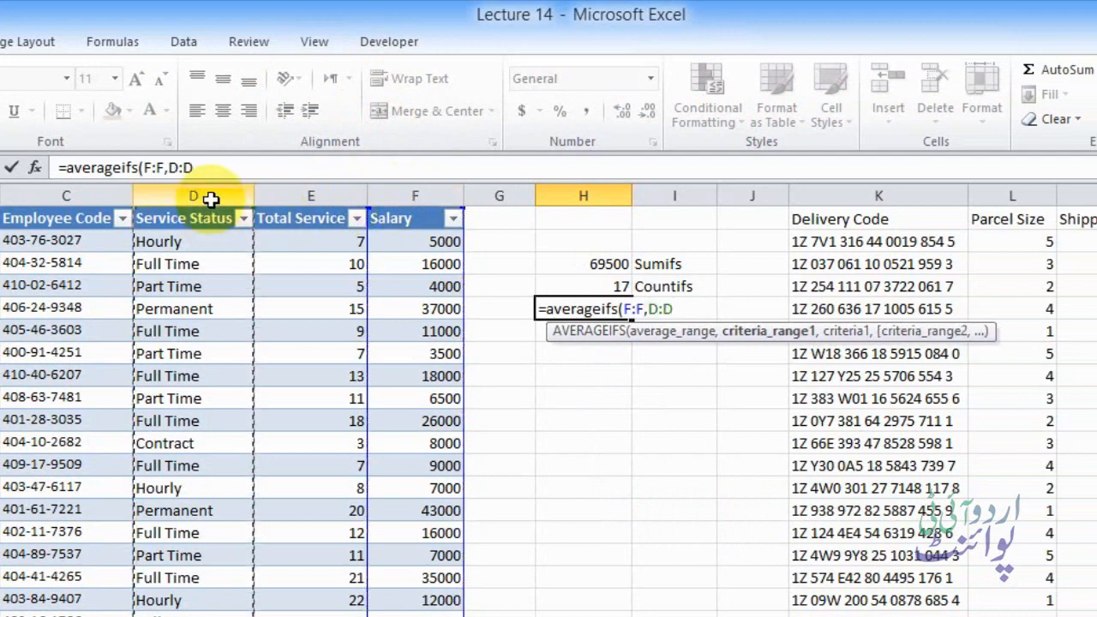
{"action": "type", "text": ","}
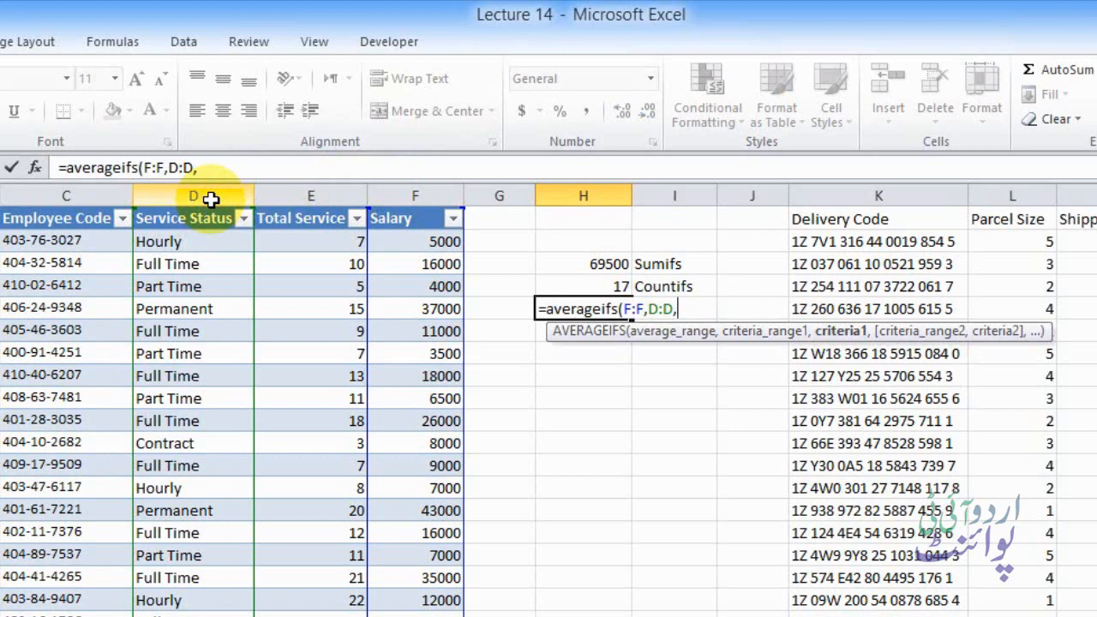
{"action": "type", "text": "\"Hourl"}
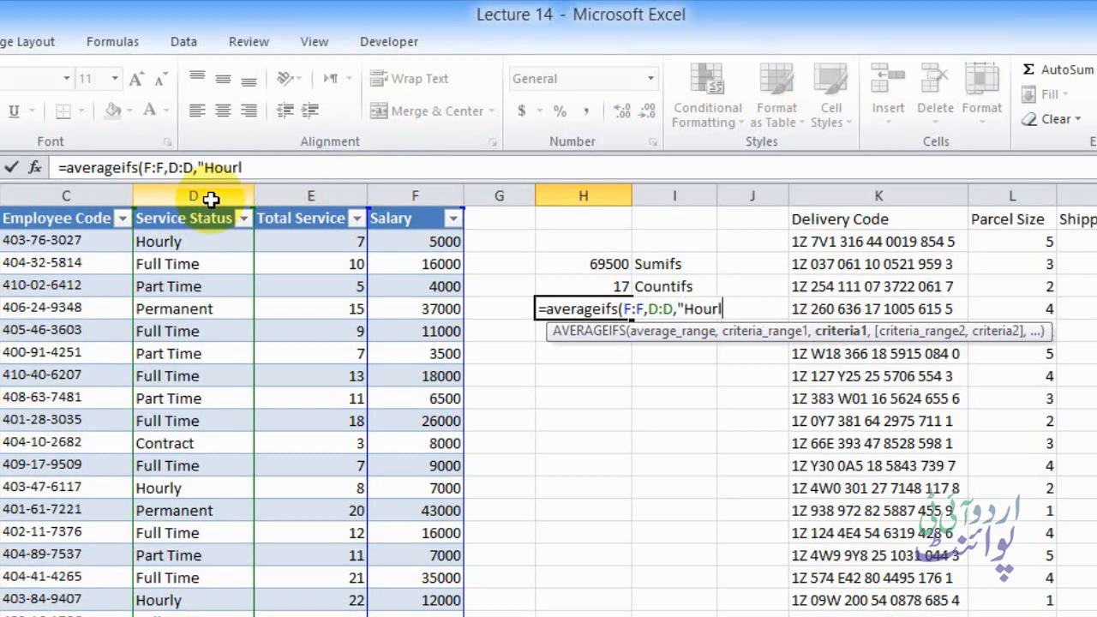
{"action": "type", "text": "y\","}
{"action": "left_click", "coordinate": [317, 199]}
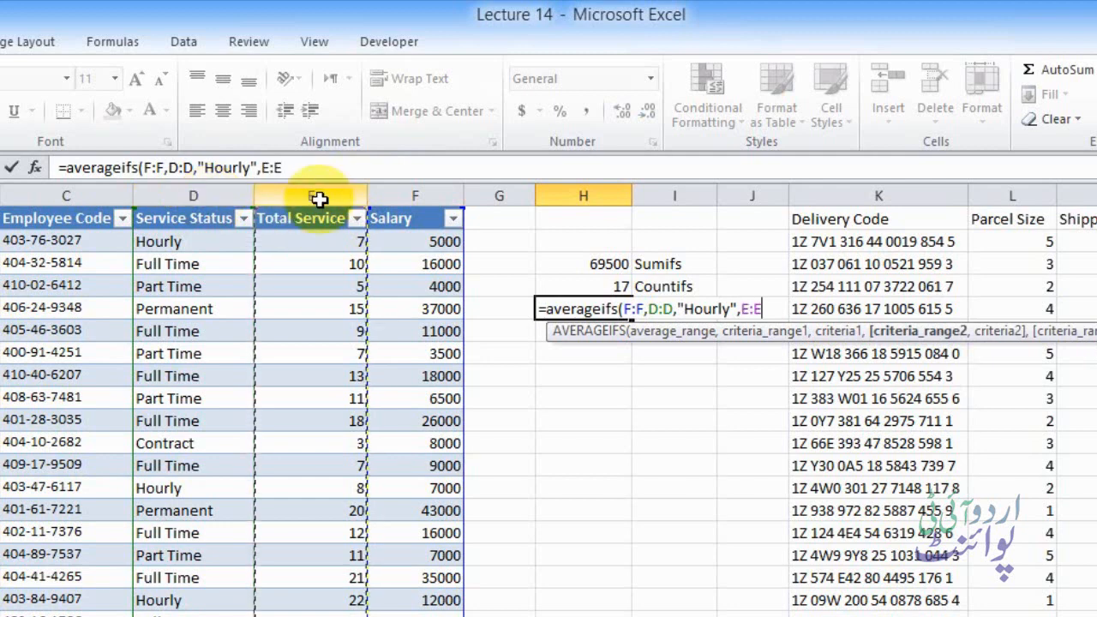
{"action": "type", "text": ","}
{"action": "type", "text": "\">"}
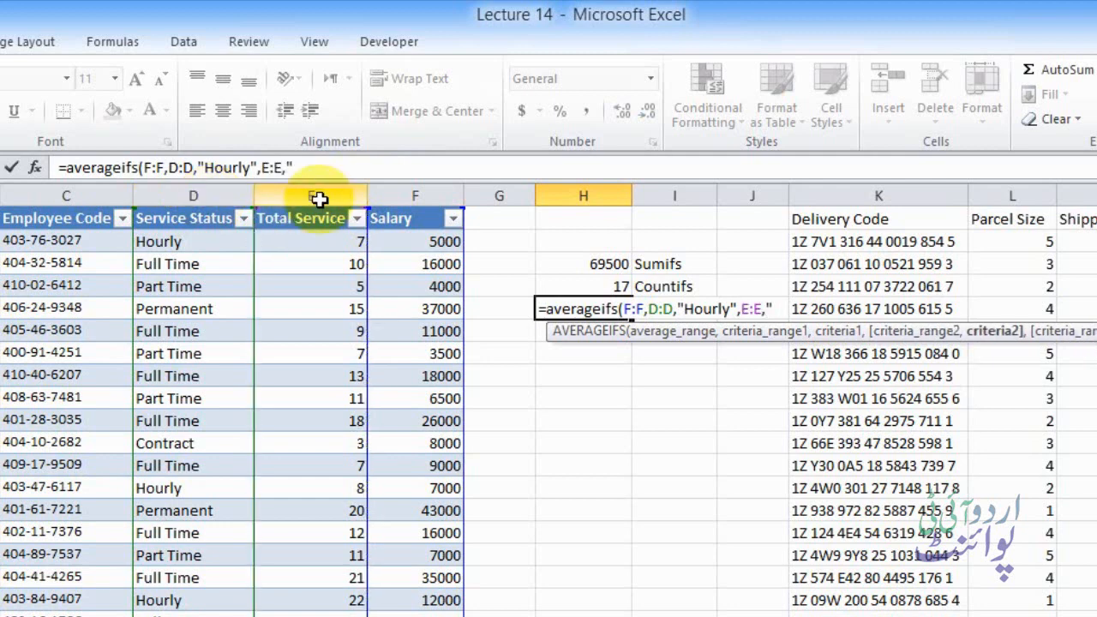
{"action": "type", "text": "="}
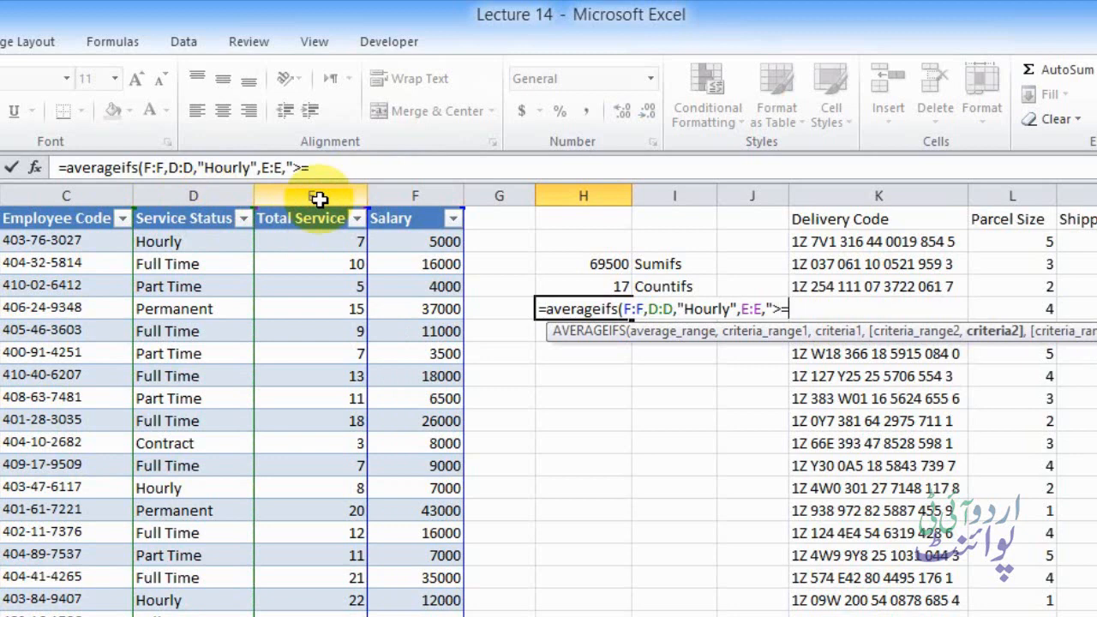
{"action": "type", "text": "7\")"}
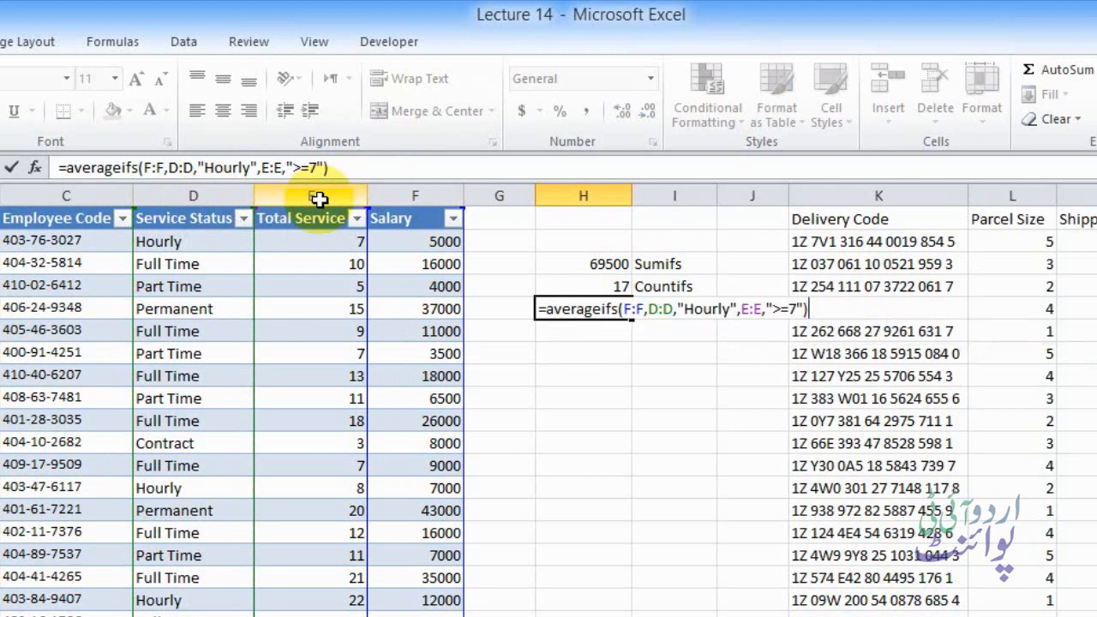
{"action": "key", "text": "Return"}
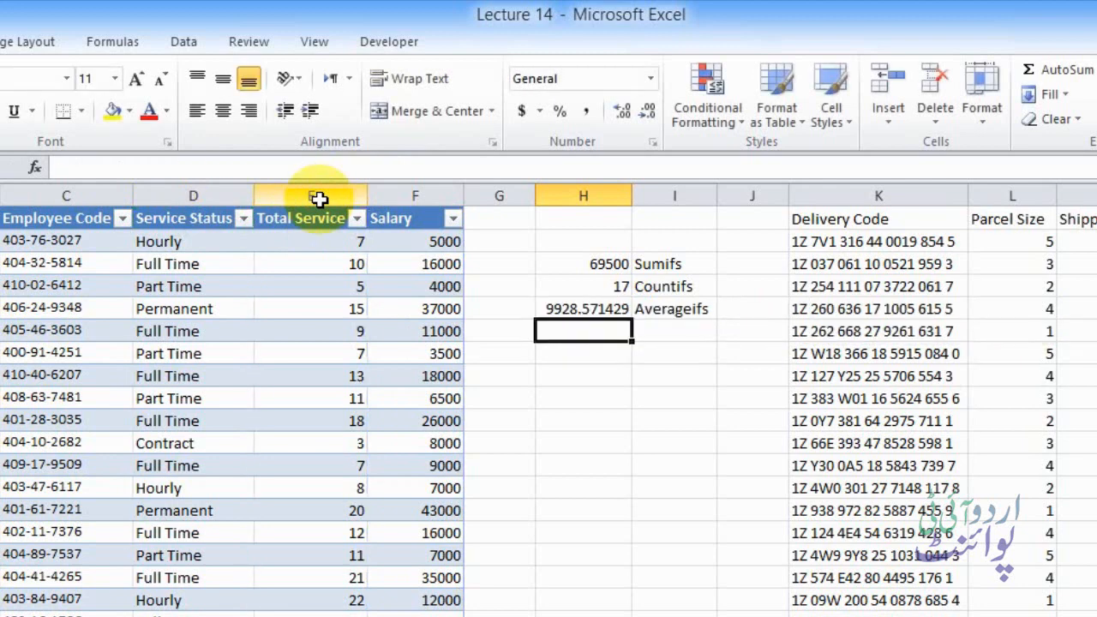
Step: Review the COUNTIFS formula in H4, the AVERAGEIFS formula in H5 and the delivery table in columns K to N
{"action": "left_click", "coordinate": [594, 294]}
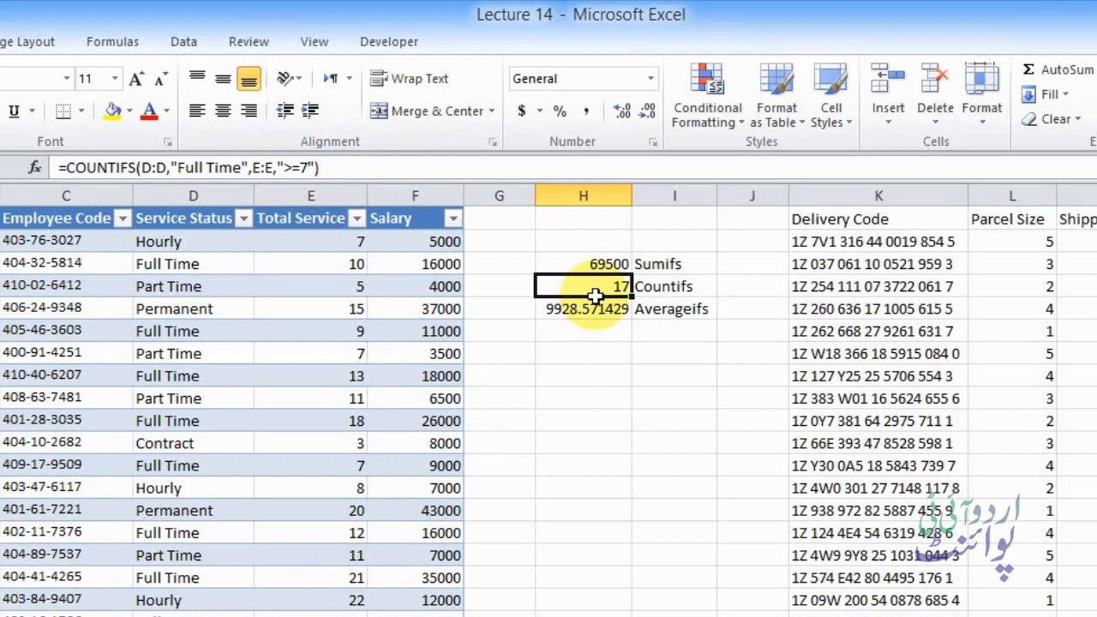
{"action": "left_click", "coordinate": [567, 310]}
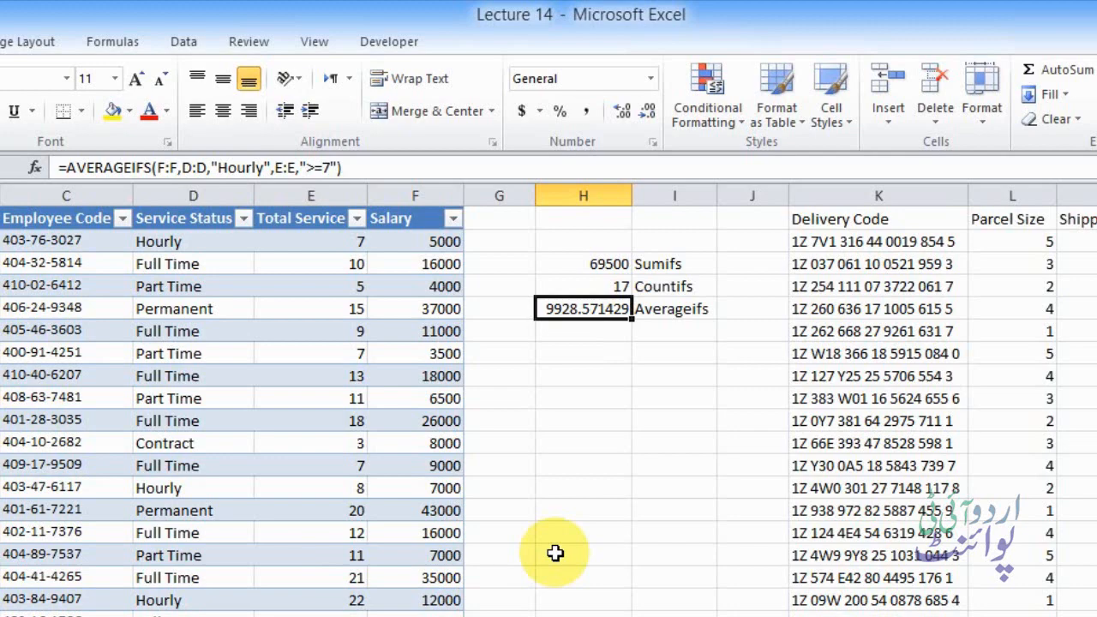
{"action": "left_click_drag", "start_coordinate": [926, 216], "coordinate": [1088, 588]}
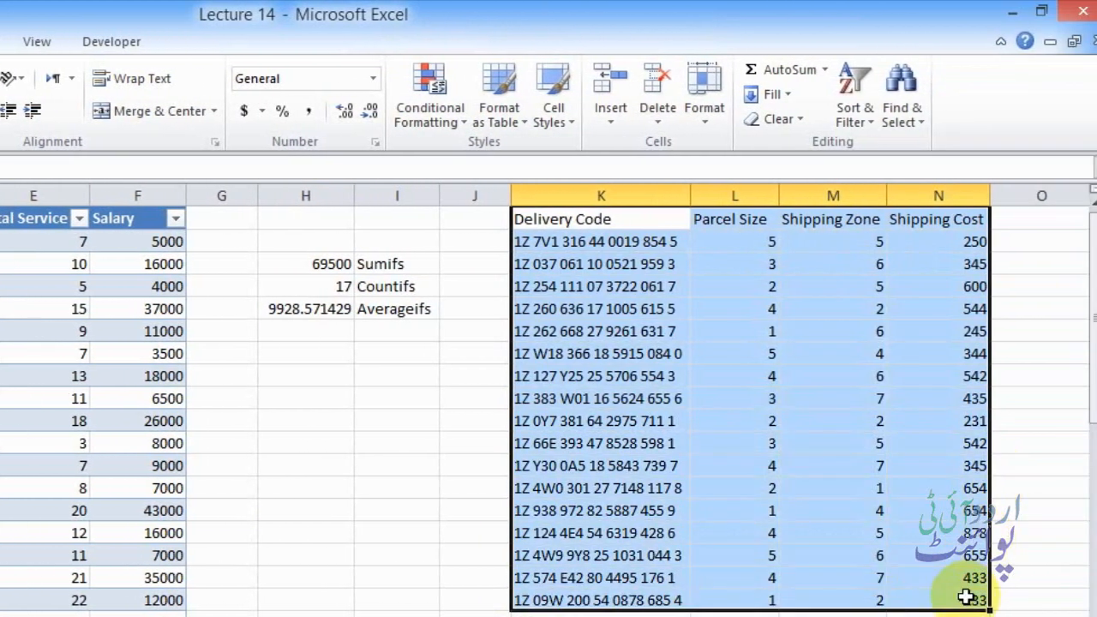
{"action": "left_click", "coordinate": [887, 307]}
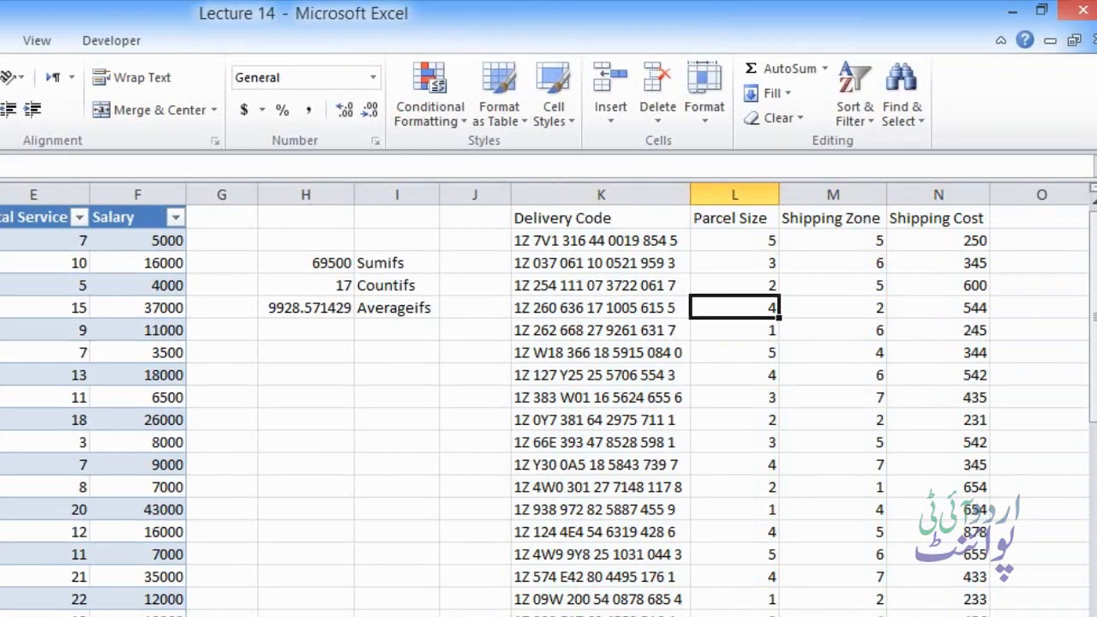
Step: Clear all values from the parcel size by shipping zone grid in R3:X7, keeping its headings
{"action": "scroll", "coordinate": [548, 394], "scroll_direction": "right", "scroll_amount": 4}
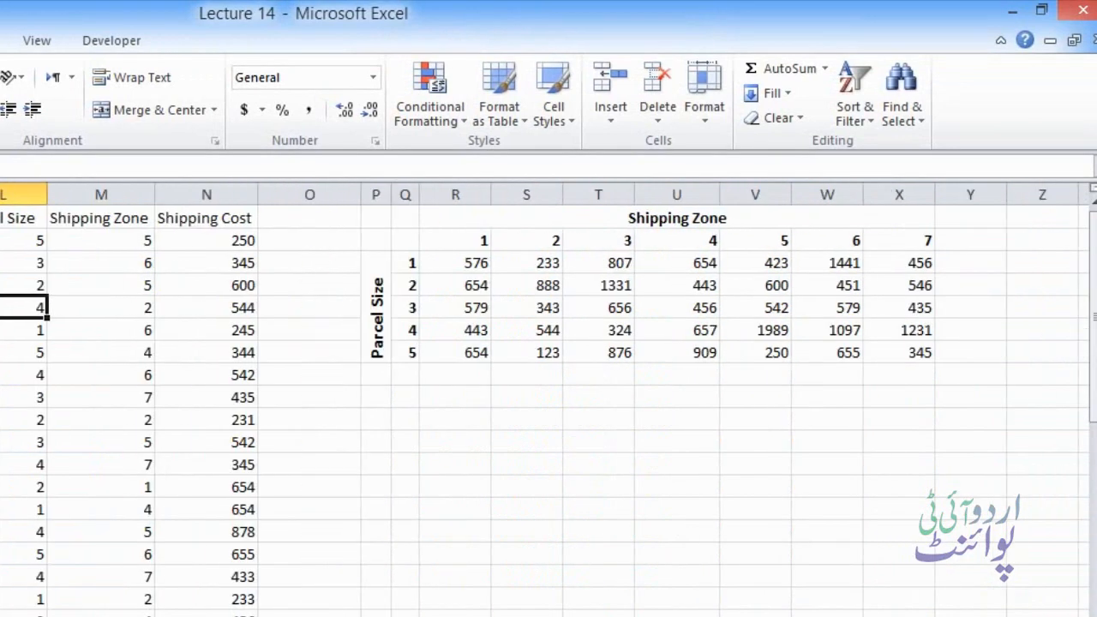
{"action": "left_click_drag", "start_coordinate": [455, 262], "coordinate": [911, 358]}
{"action": "key", "text": "Delete"}
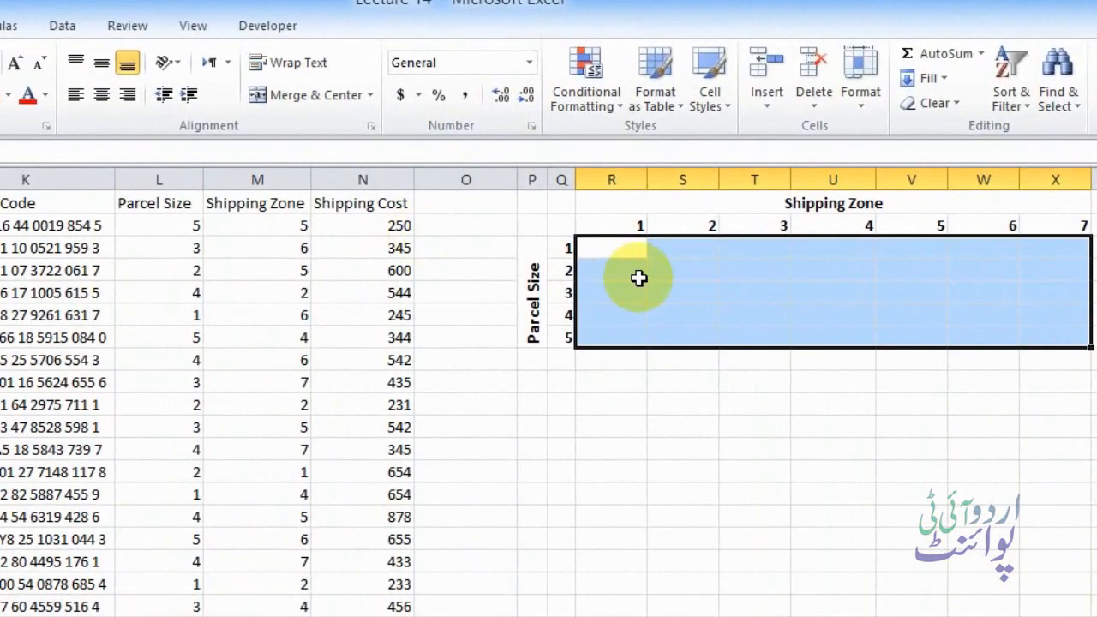
{"action": "left_click", "coordinate": [484, 263]}
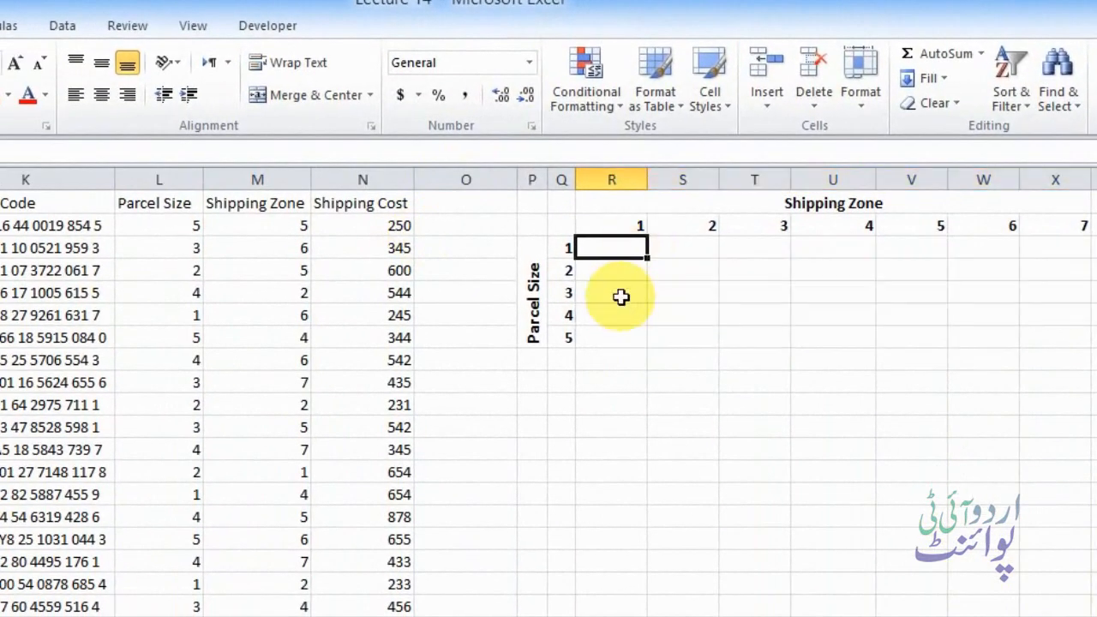
Step: Examine how the grid's shipping zone and parcel size headings relate to the size, zone and cost data in columns L to N
{"action": "left_click_drag", "start_coordinate": [635, 225], "coordinate": [1028, 225]}
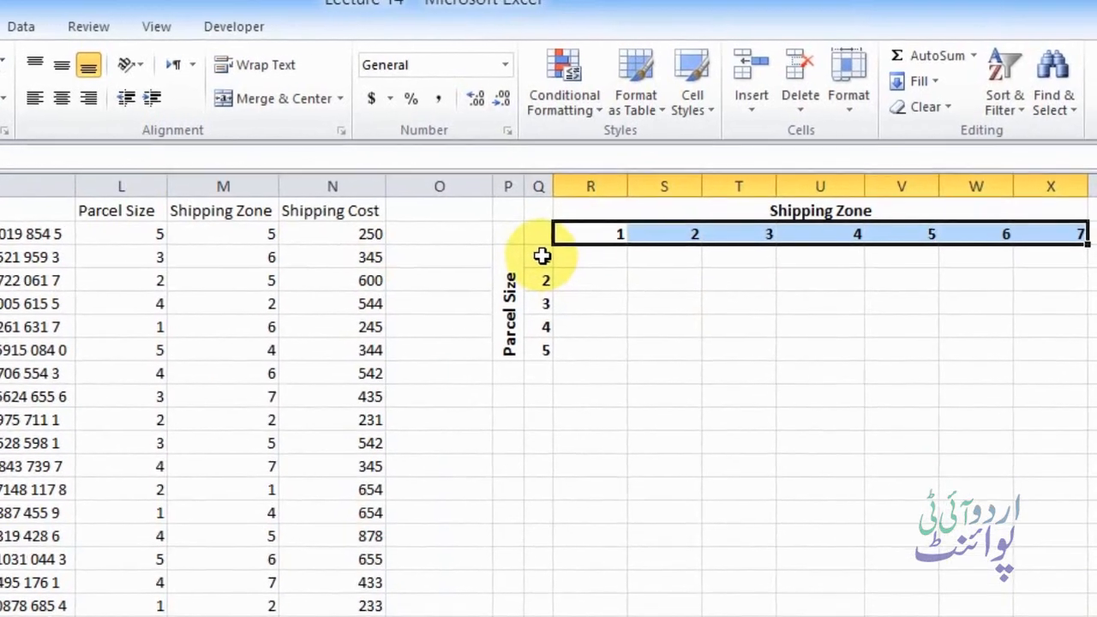
{"action": "left_click_drag", "start_coordinate": [568, 247], "coordinate": [568, 334]}
{"action": "left_click_drag", "start_coordinate": [514, 366], "coordinate": [526, 378]}
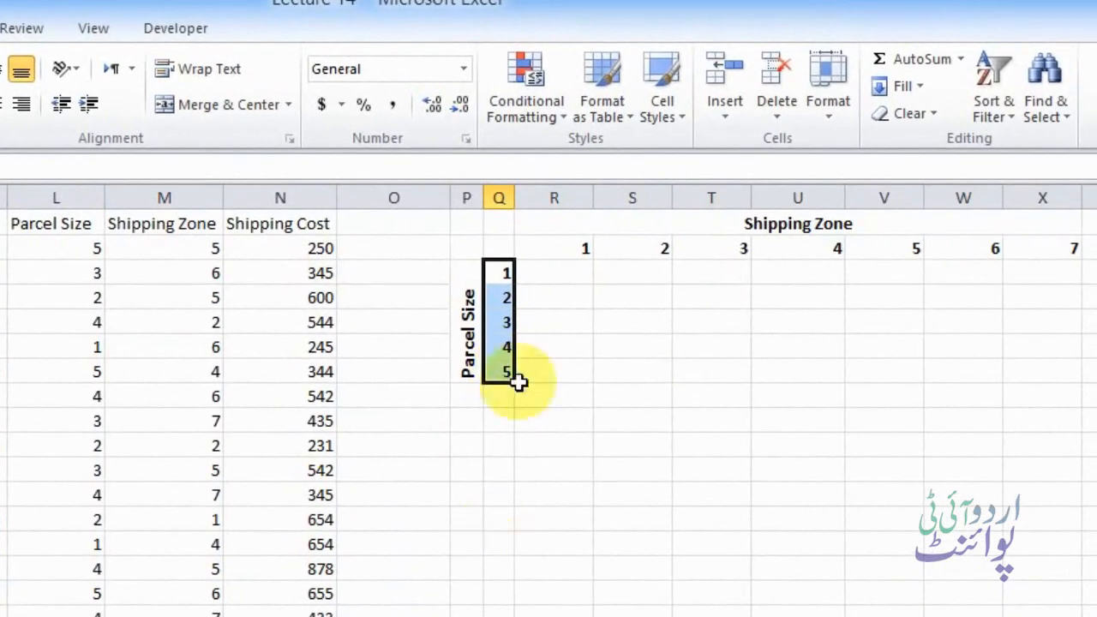
{"action": "left_click", "coordinate": [570, 270]}
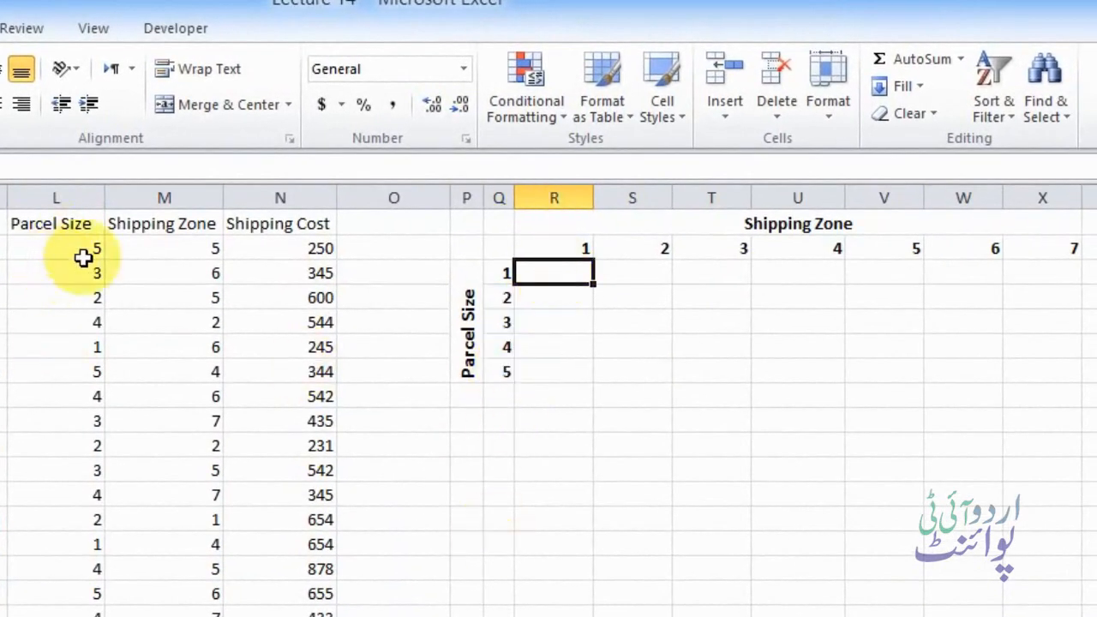
{"action": "left_click_drag", "start_coordinate": [86, 248], "coordinate": [326, 613]}
{"action": "left_click", "coordinate": [563, 271]}
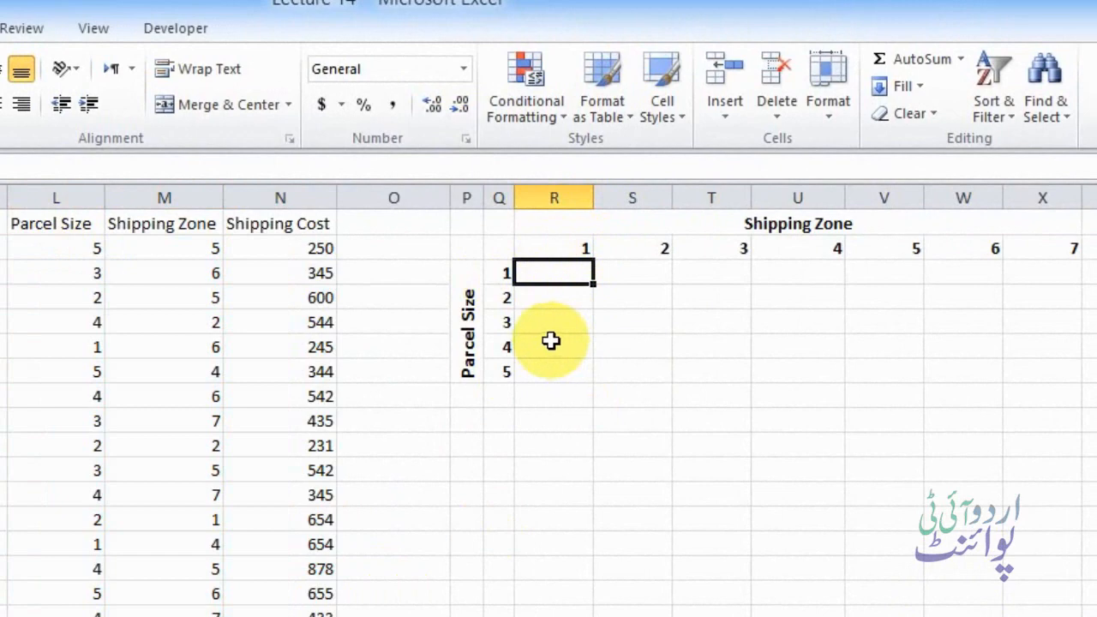
{"action": "left_click", "coordinate": [616, 273]}
{"action": "left_click", "coordinate": [742, 268]}
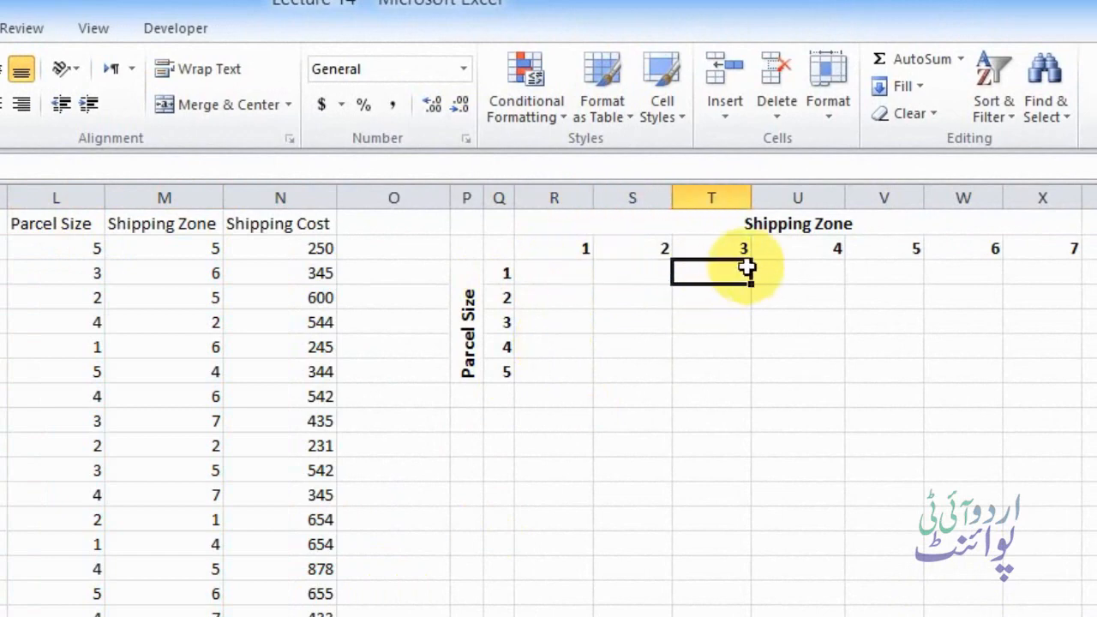
{"action": "left_click", "coordinate": [797, 272]}
{"action": "left_click", "coordinate": [859, 272]}
{"action": "left_click", "coordinate": [565, 304]}
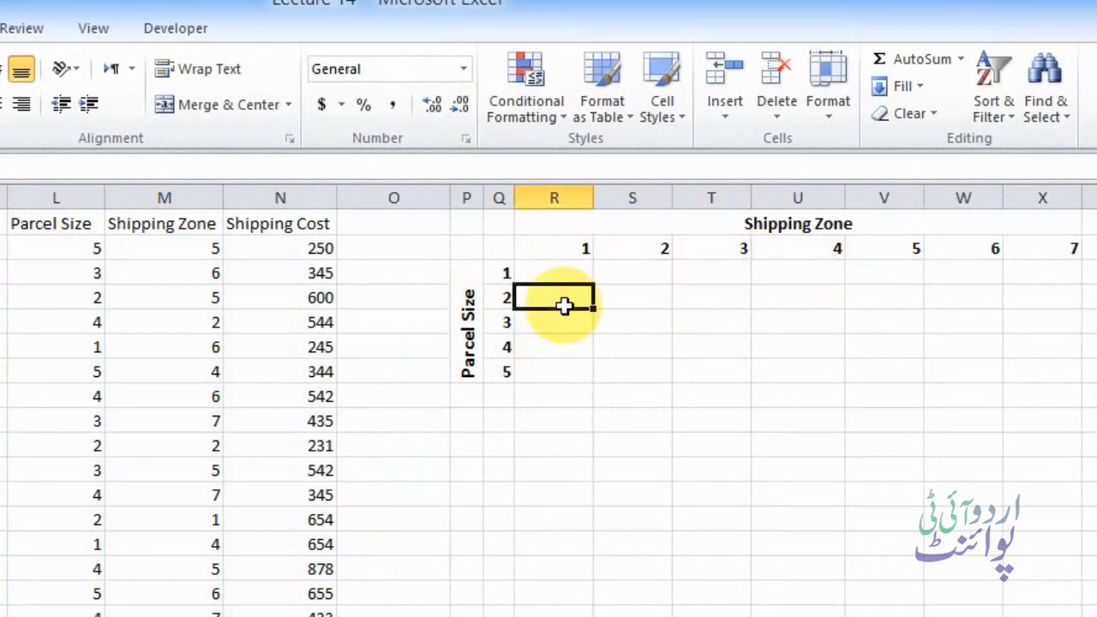
{"action": "left_click", "coordinate": [625, 297]}
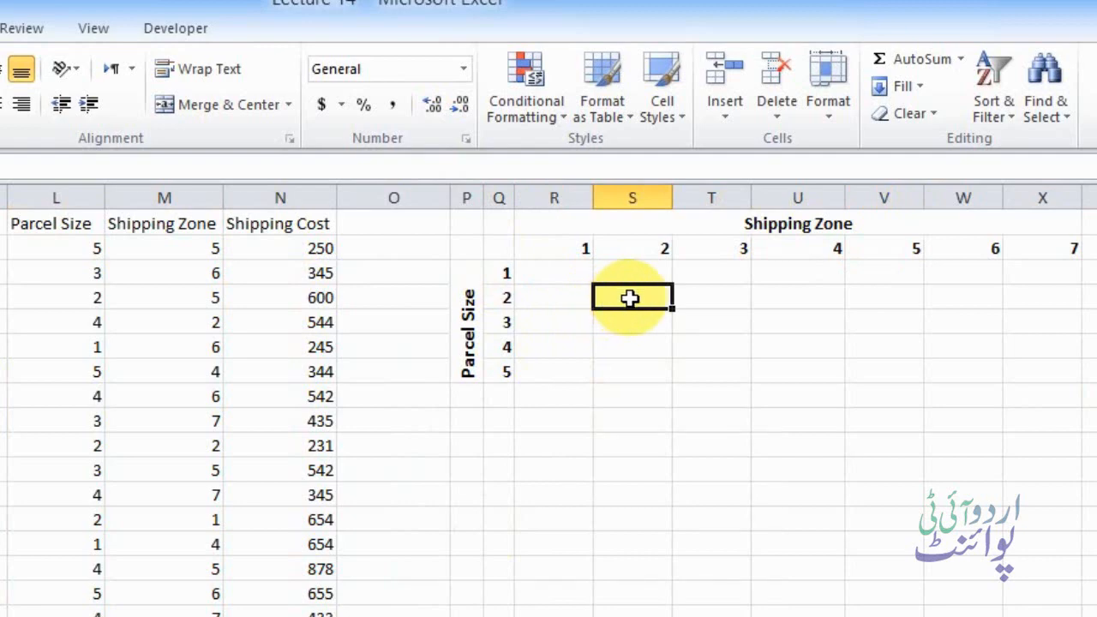
Step: Start a SUMIFS formula in R3 that sums column N where column L matches the parcel size in Q3
{"action": "left_click", "coordinate": [548, 274]}
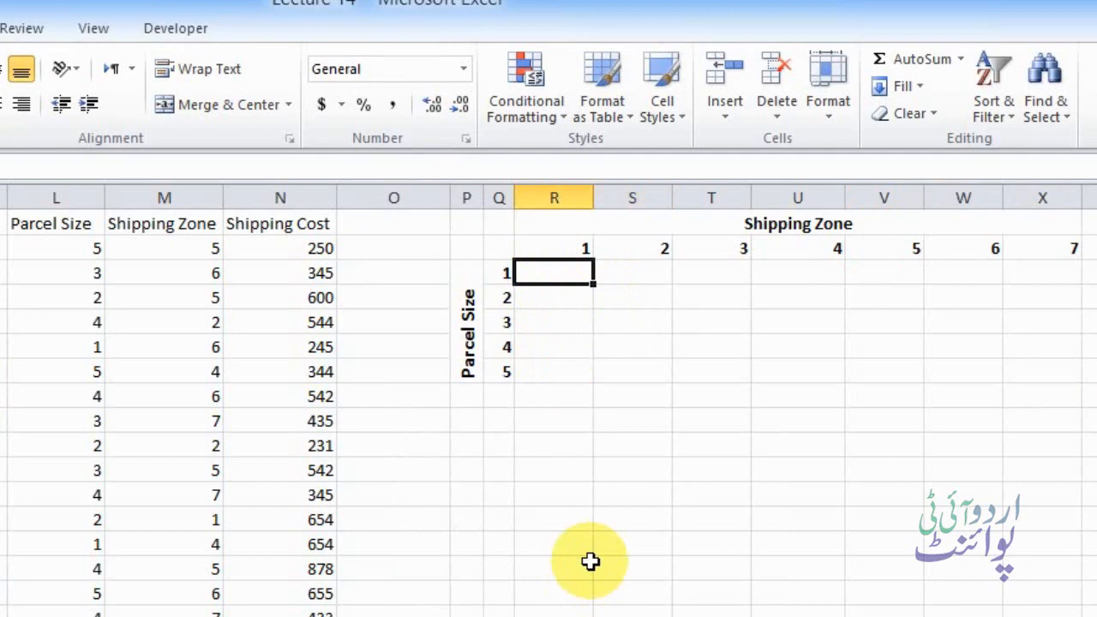
{"action": "type", "text": "="}
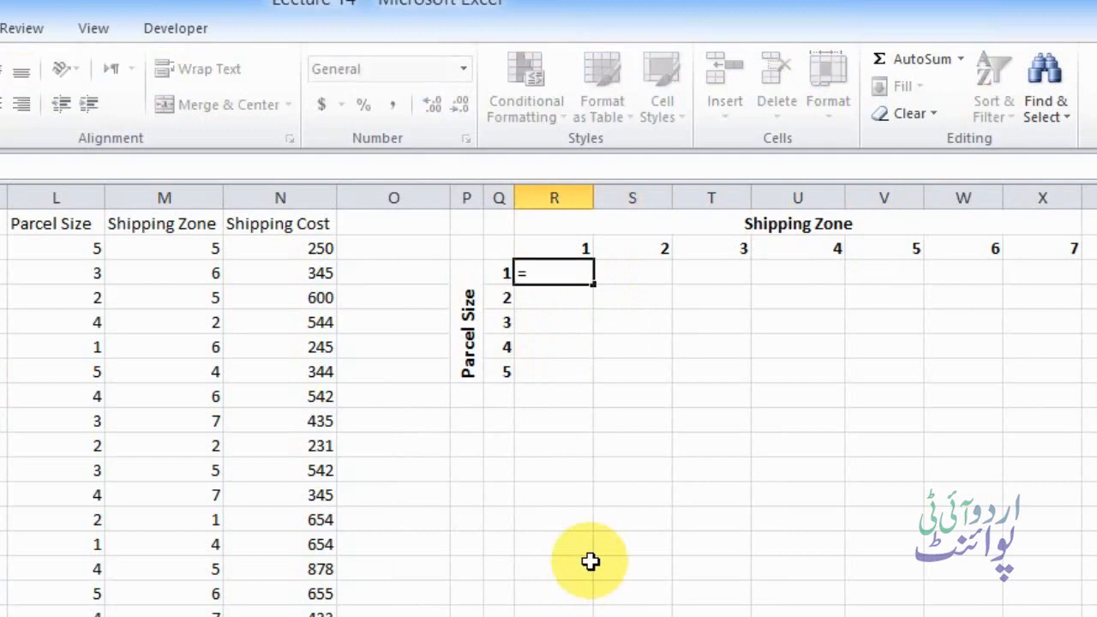
{"action": "type", "text": "sum"}
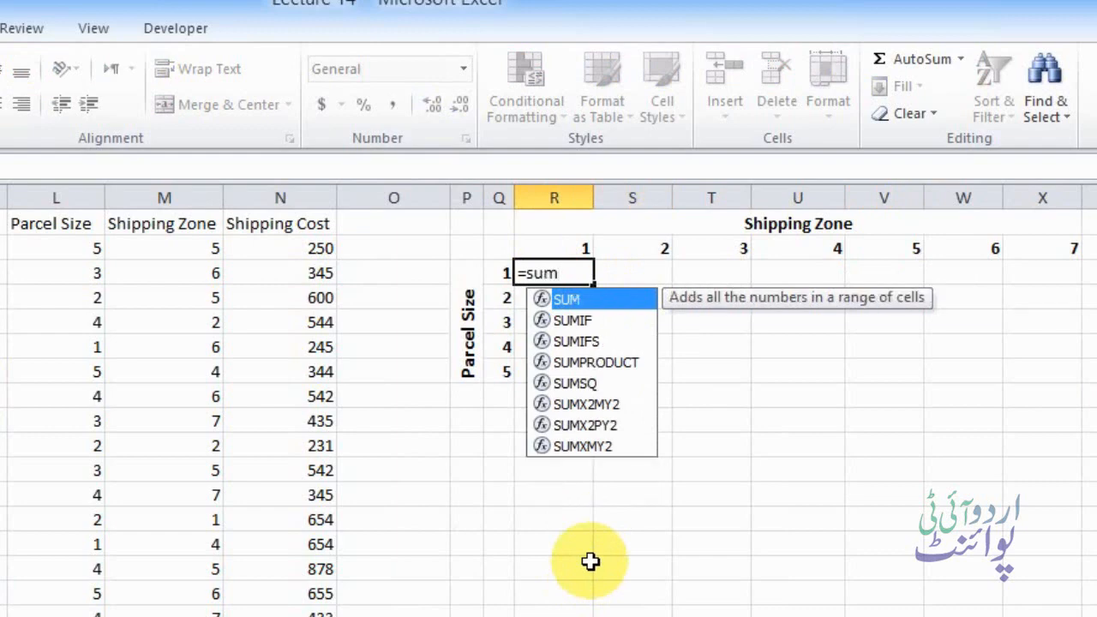
{"action": "type", "text": "ifs"}
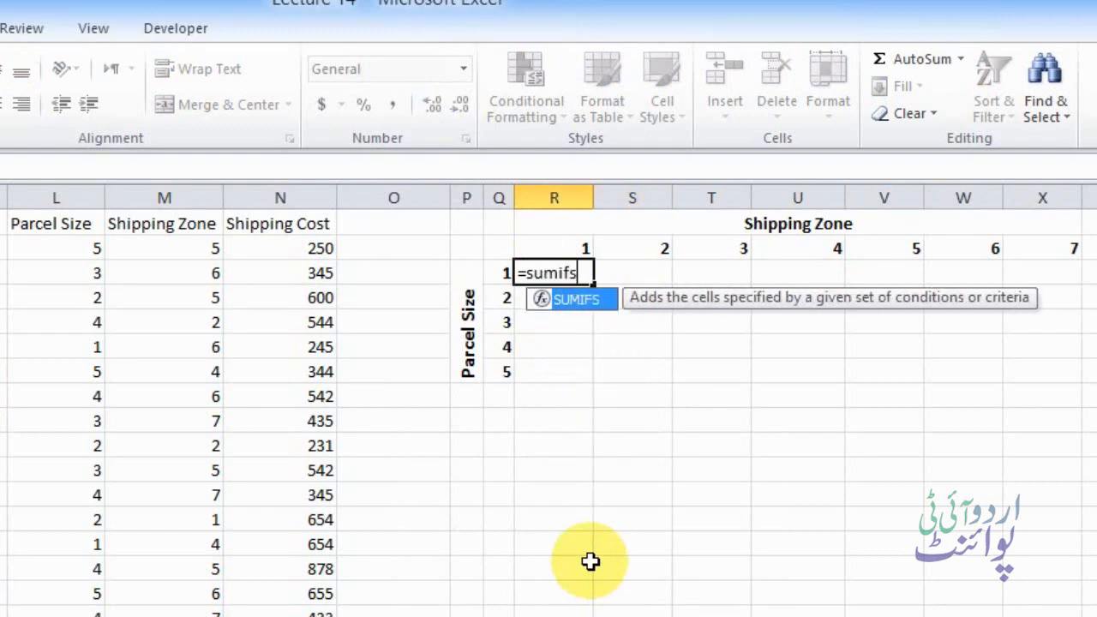
{"action": "type", "text": "("}
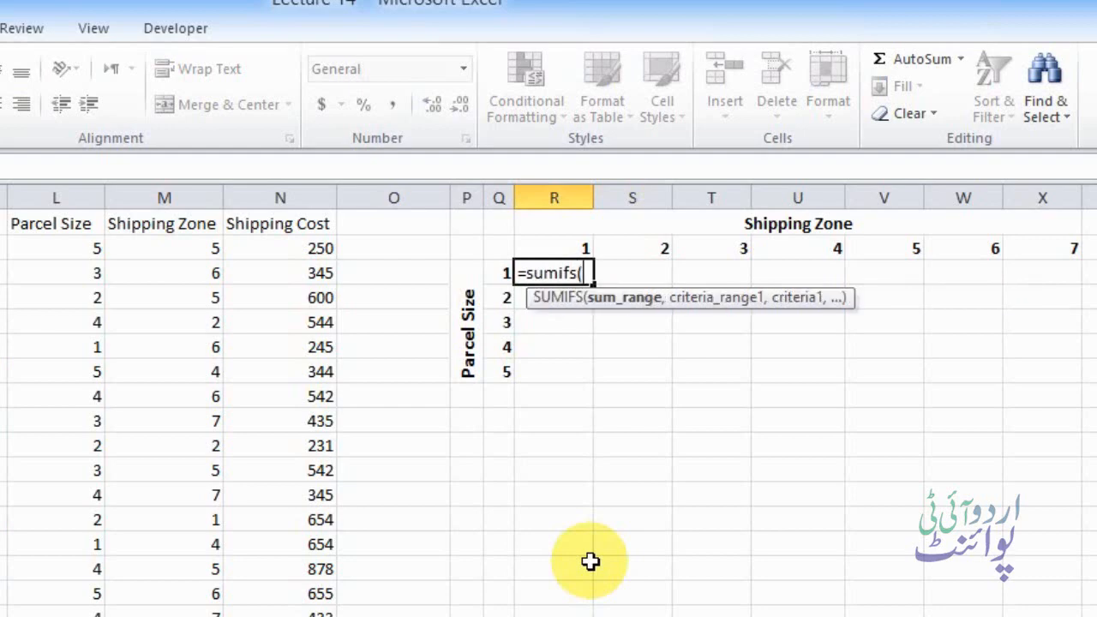
{"action": "left_click", "coordinate": [300, 197]}
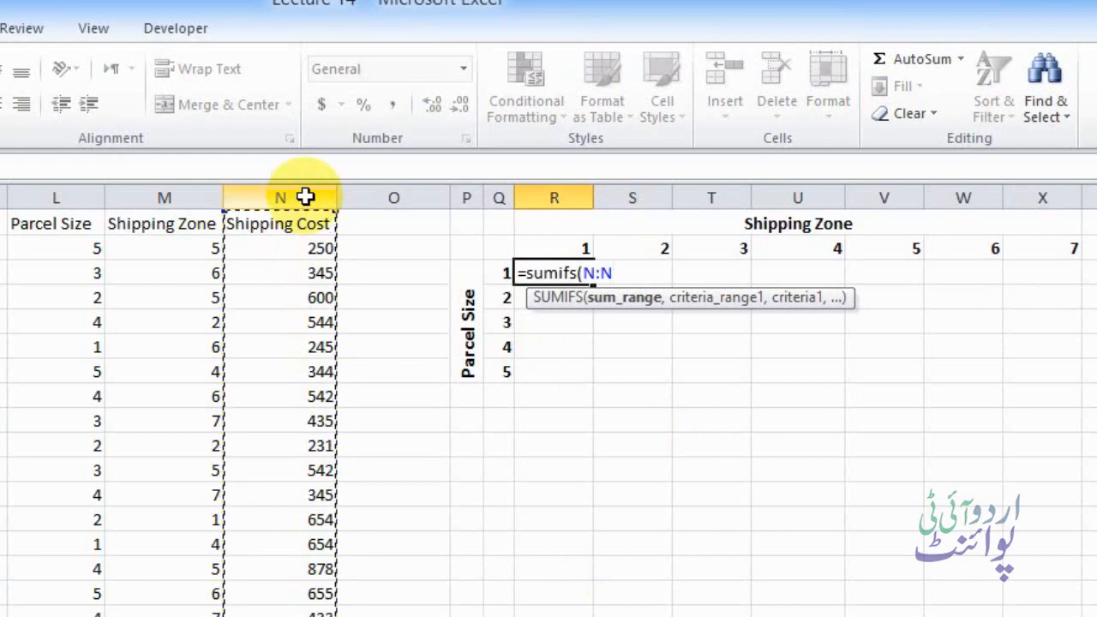
{"action": "type", "text": ","}
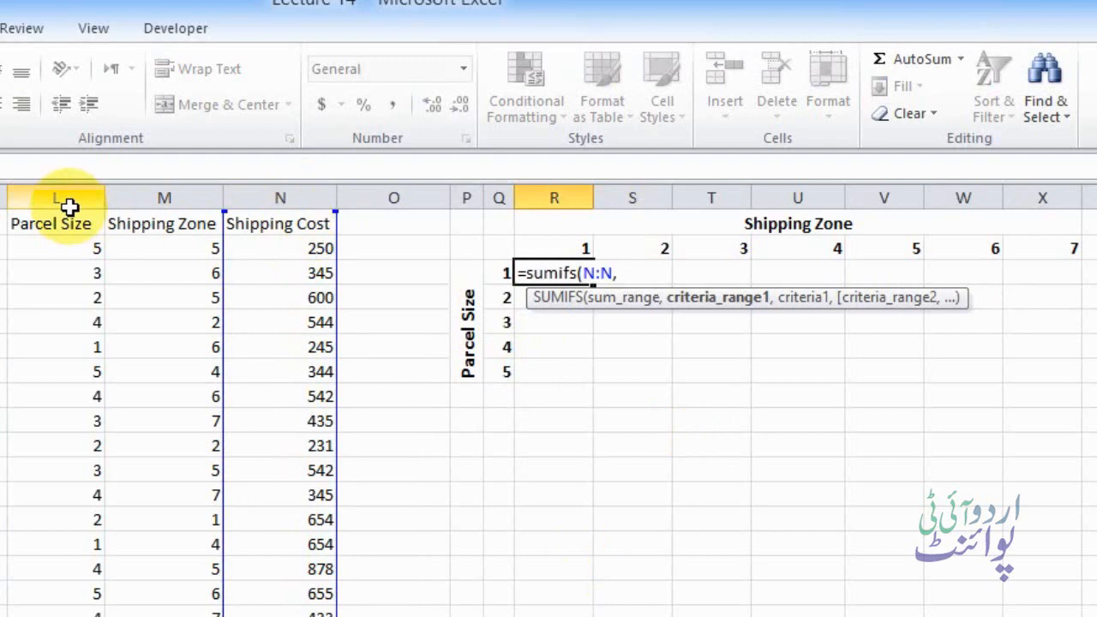
{"action": "left_click", "coordinate": [69, 206]}
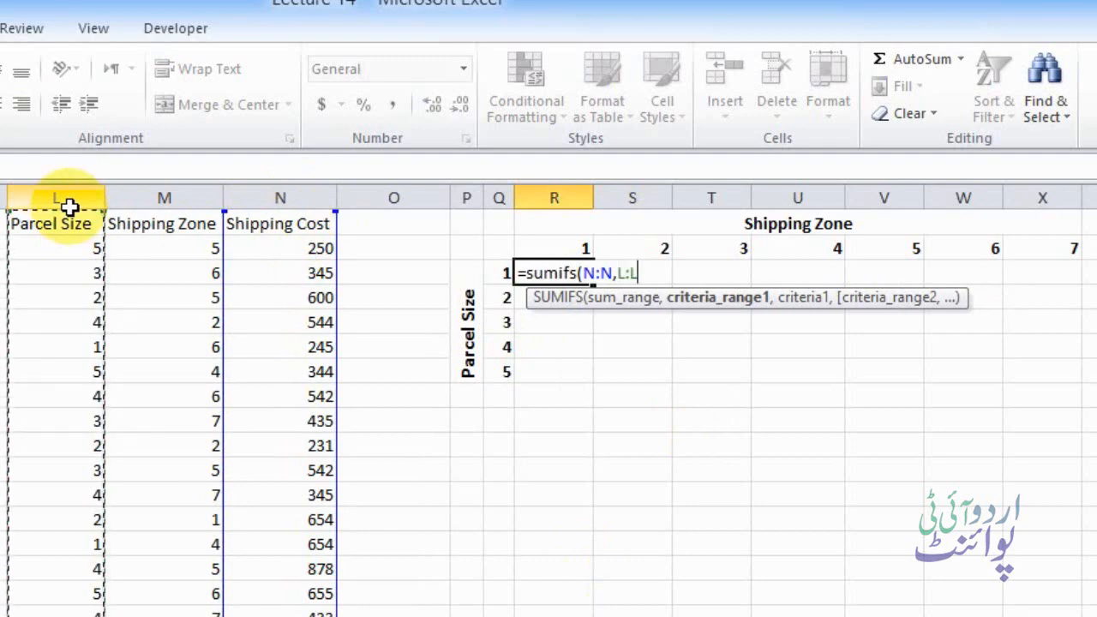
{"action": "type", "text": ","}
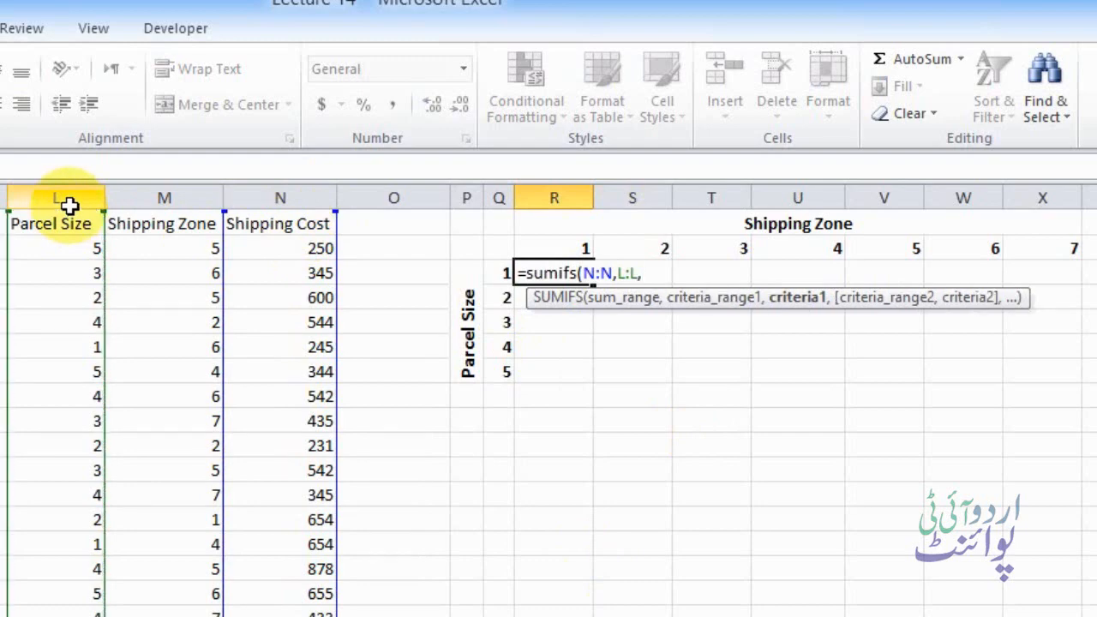
{"action": "left_click", "coordinate": [498, 273]}
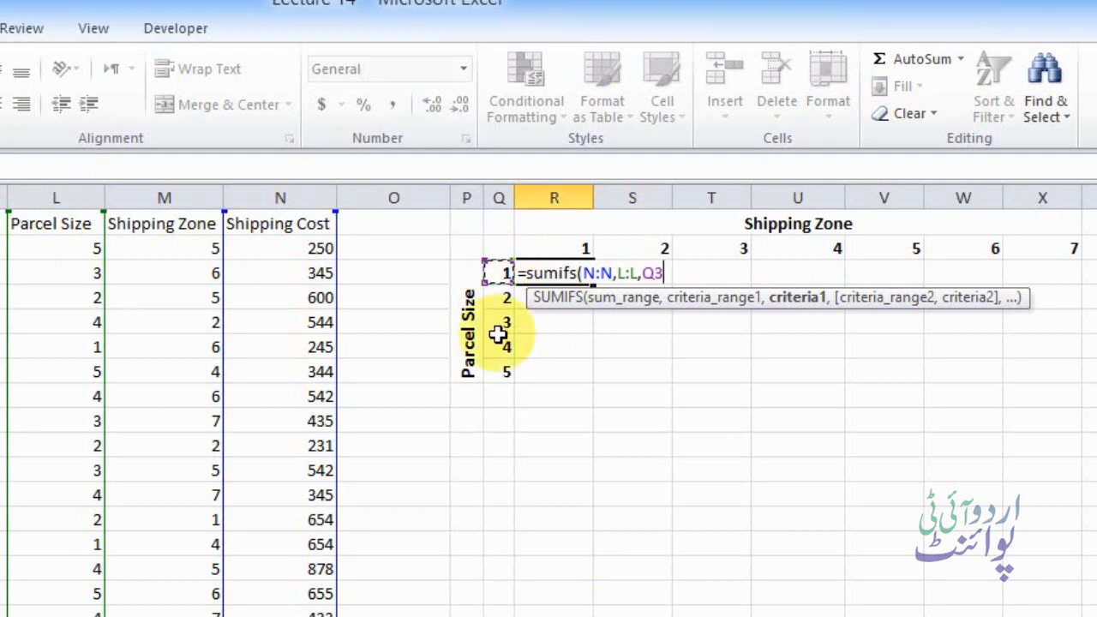
Step: Add a second criterion matching column M to the shipping zone in R2, completing =SUMIFS(N:N,L:L,Q3,M:M,R2)
{"action": "type", "text": ","}
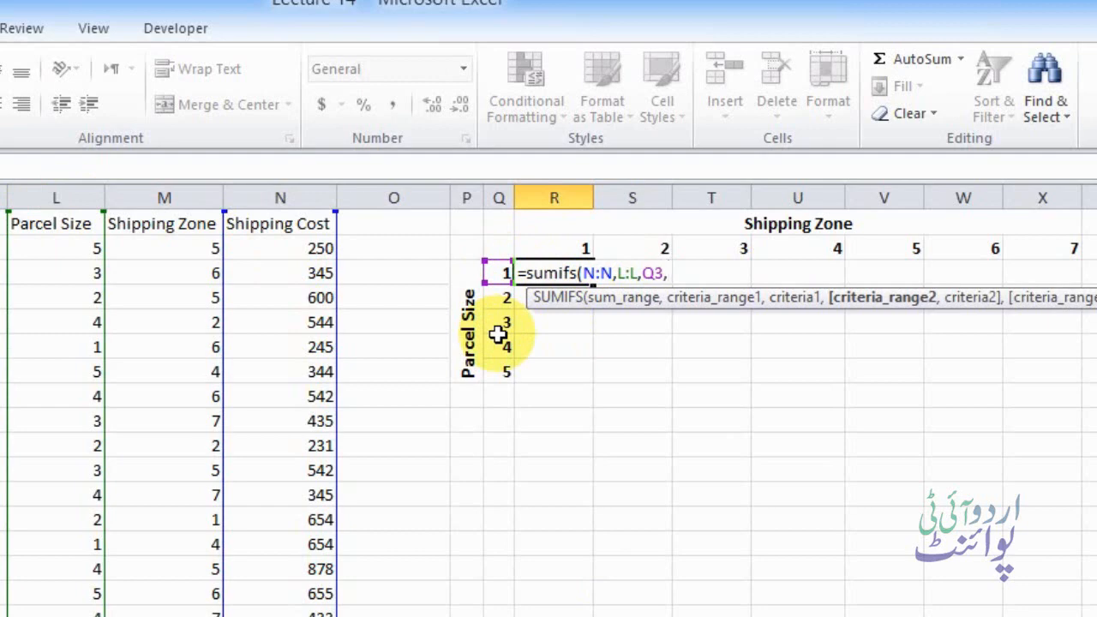
{"action": "left_click", "coordinate": [173, 198]}
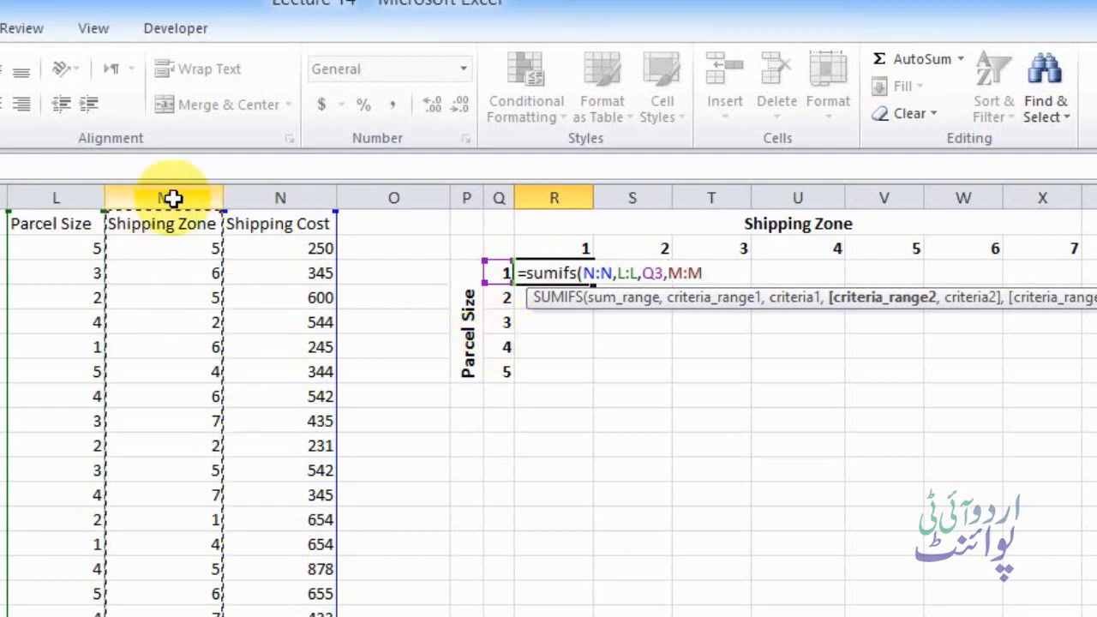
{"action": "type", "text": ","}
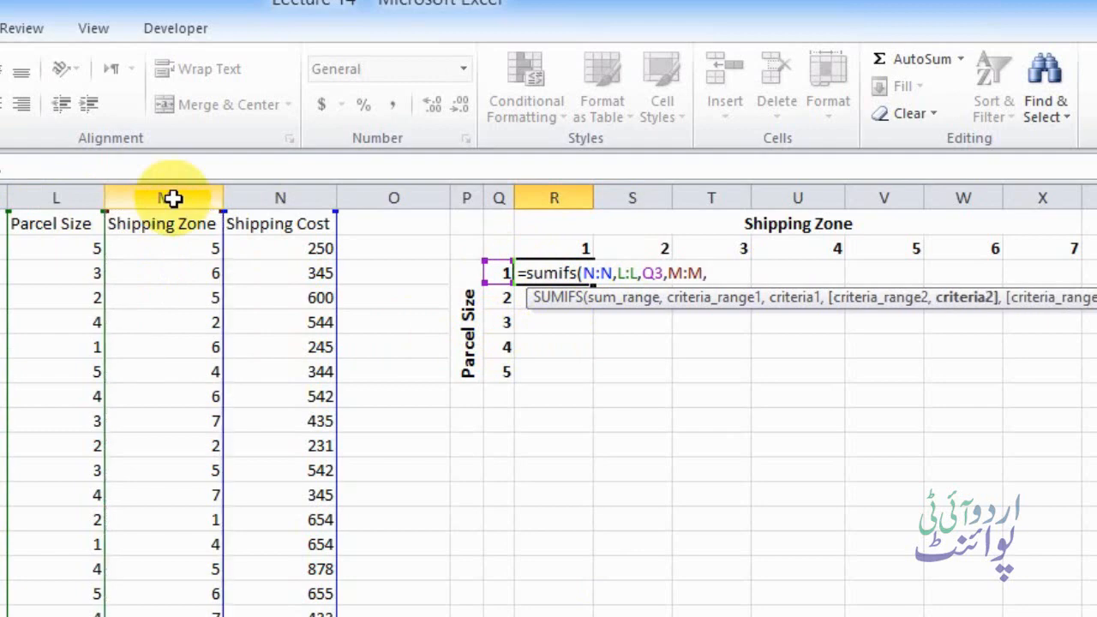
{"action": "left_click", "coordinate": [545, 247]}
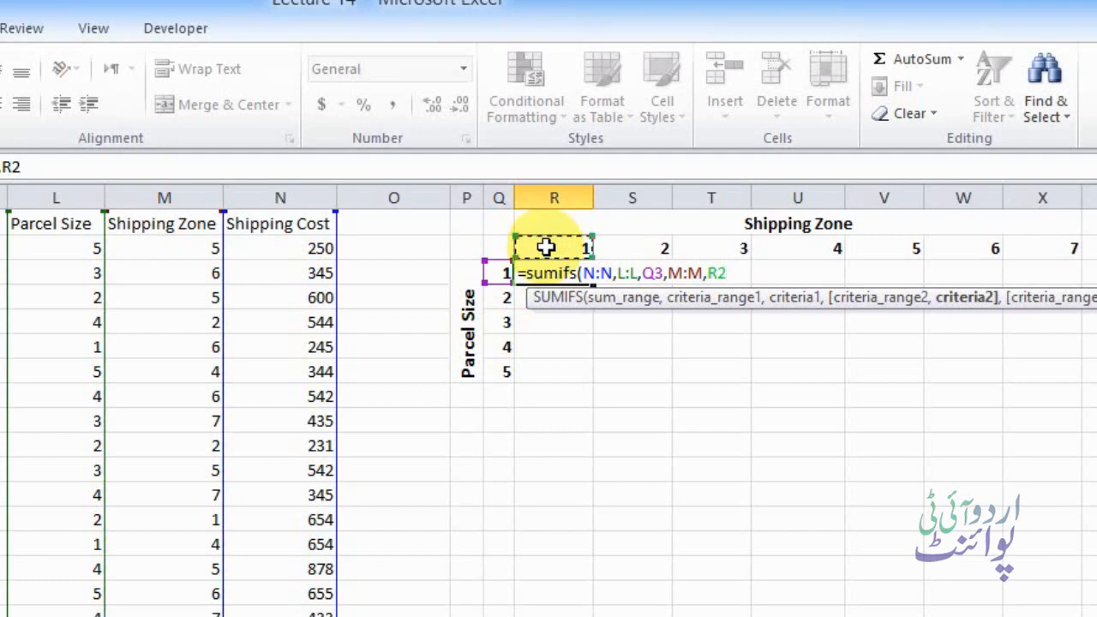
{"action": "type", "text": ")"}
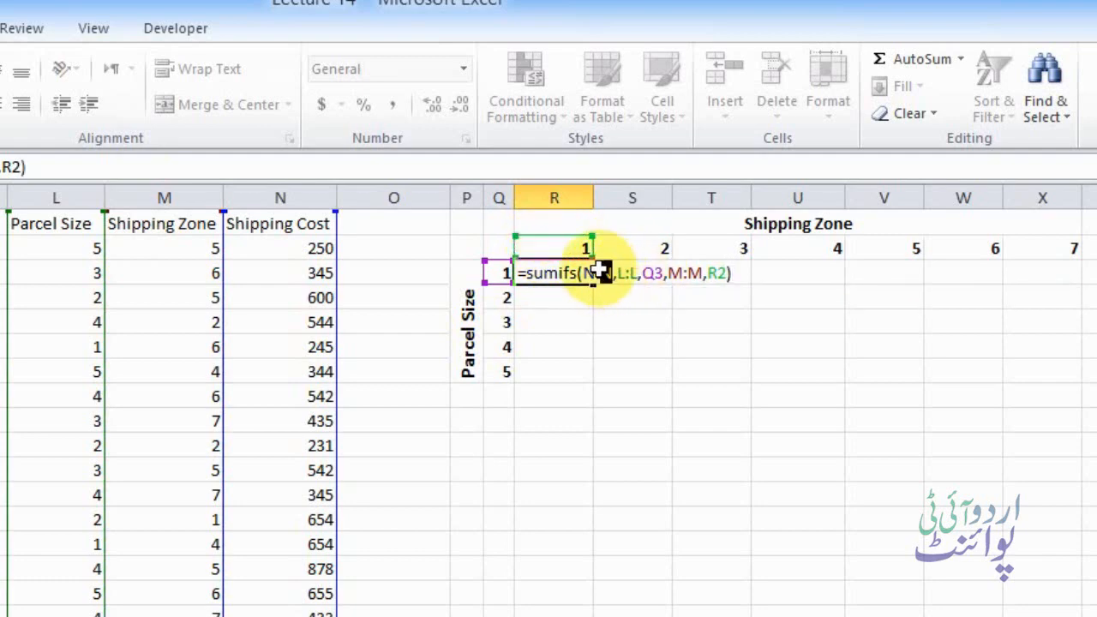
Step: Make the sum range and the parcel size range absolute in R3's formula, as $N:$N and $L:$L
{"action": "double_click", "coordinate": [584, 273]}
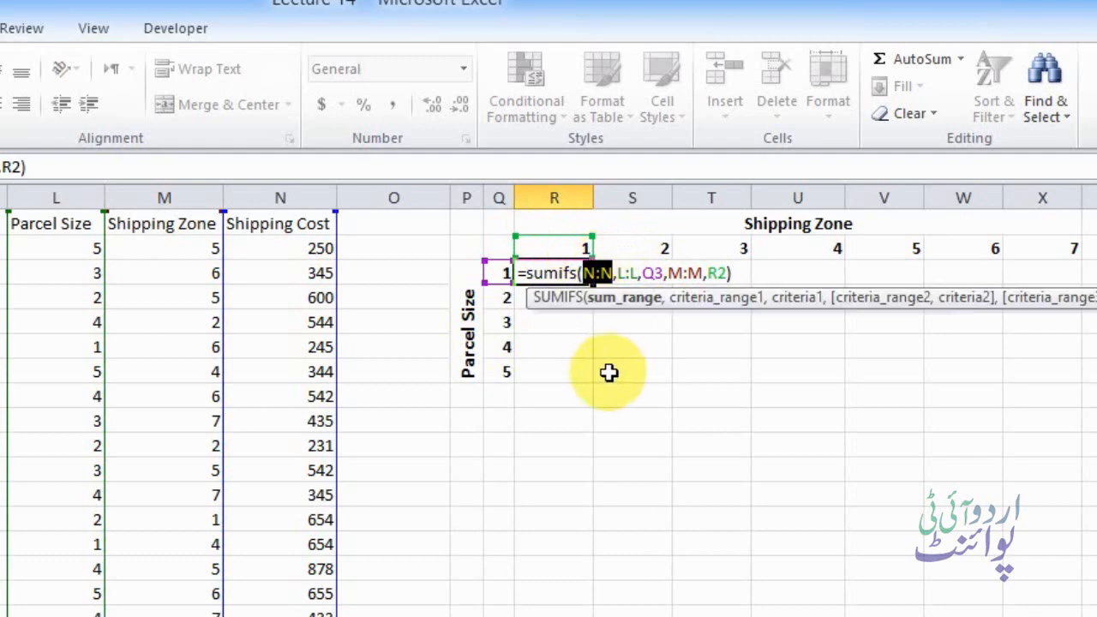
{"action": "key", "text": "F4"}
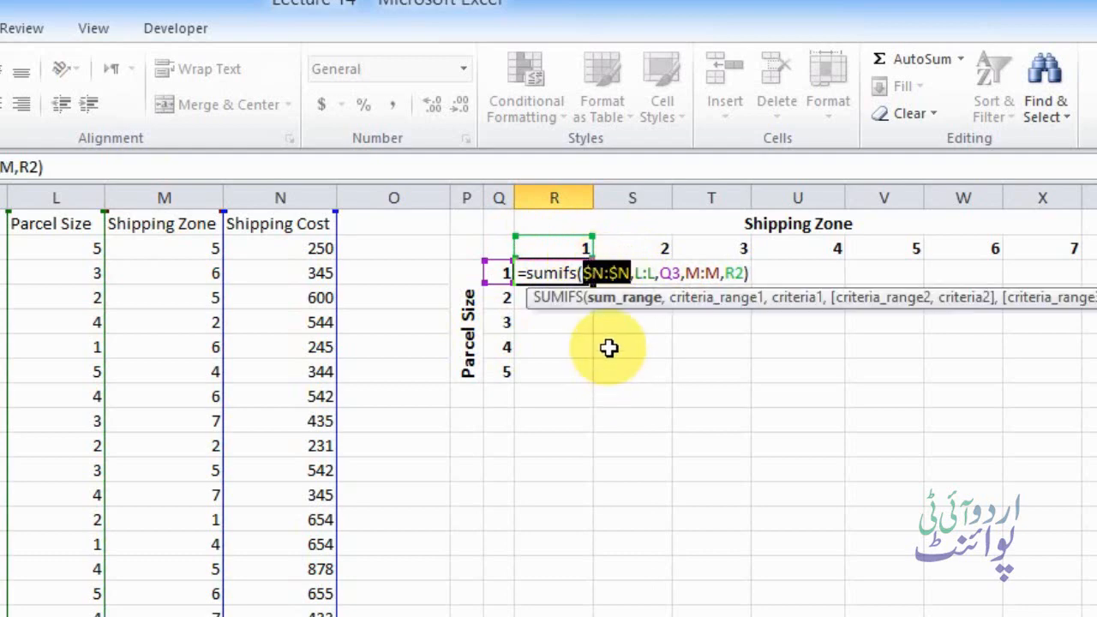
{"action": "double_click", "coordinate": [645, 273]}
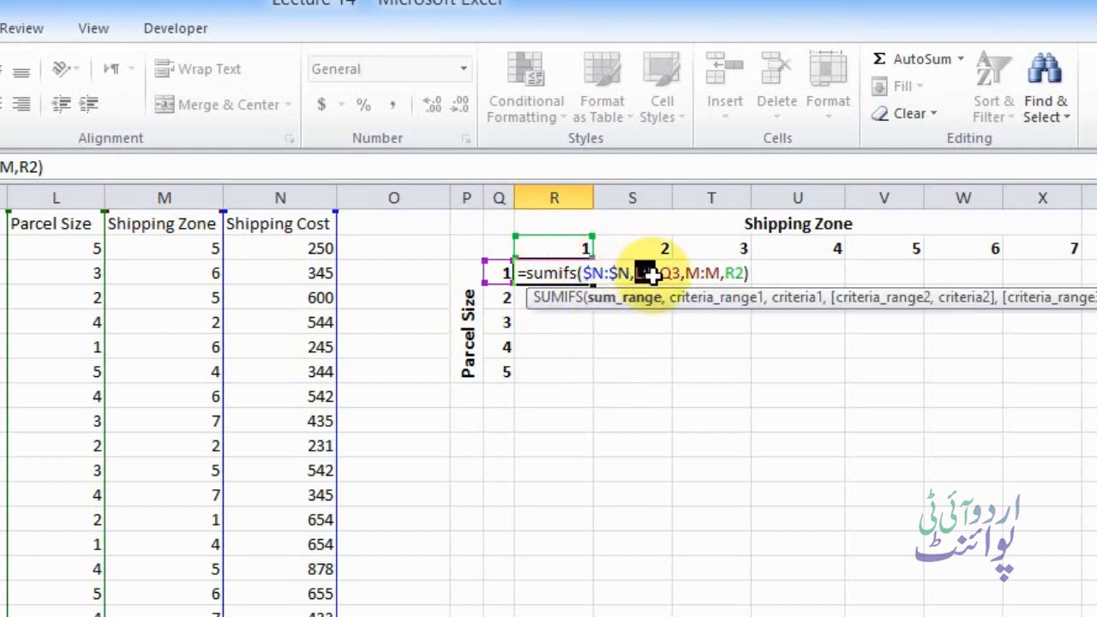
{"action": "key", "text": "F4"}
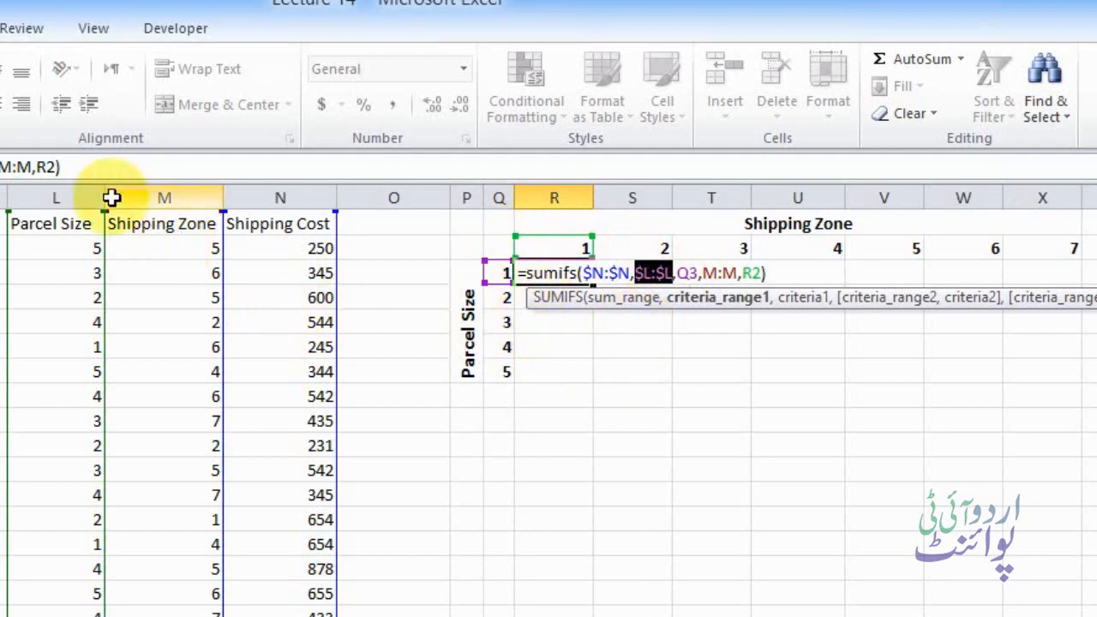
Step: Lock only the column of the parcel size criterion in the formula, as $Q3
{"action": "left_click", "coordinate": [691, 274]}
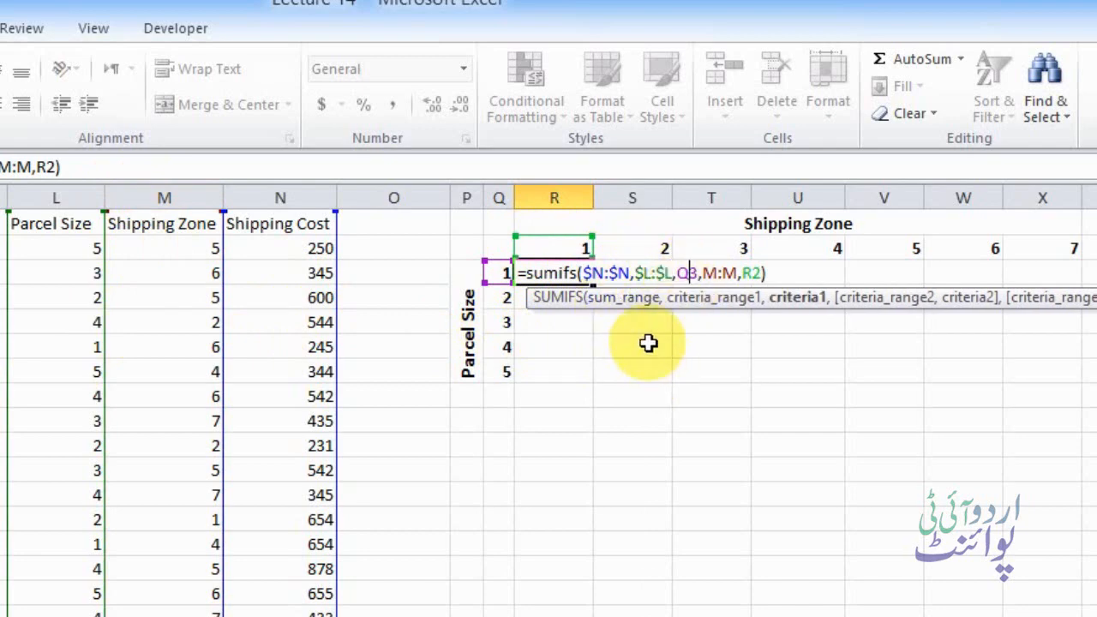
{"action": "key", "text": "F4"}
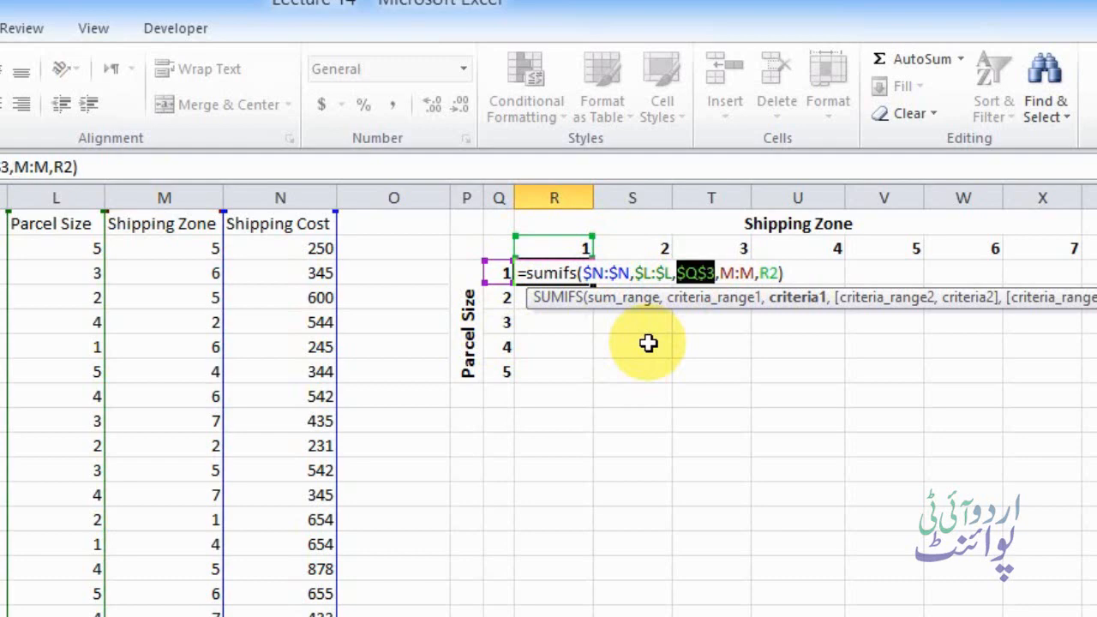
{"action": "key", "text": "F4"}
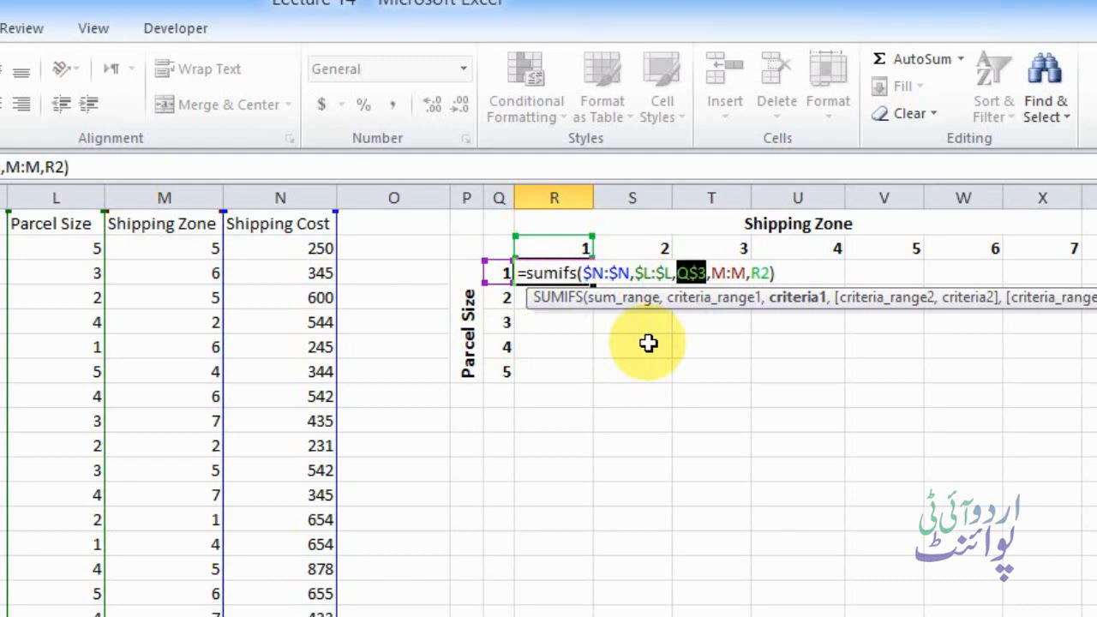
{"action": "key", "text": "F4"}
{"action": "left_click", "coordinate": [692, 273]}
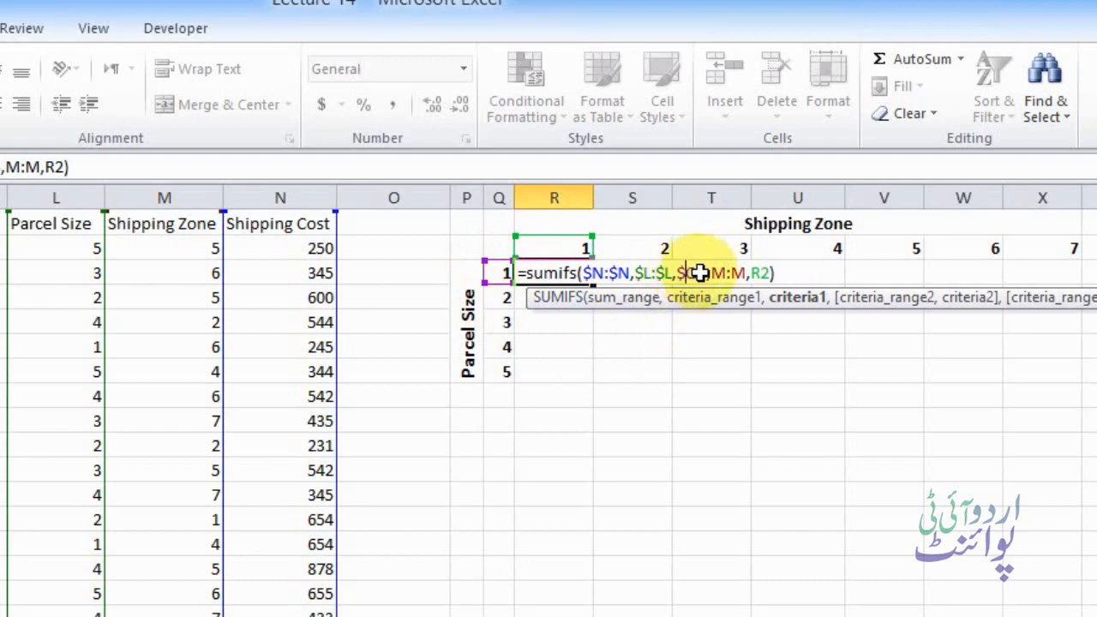
Step: Make the shipping zone range absolute as $M:$M, lock only the zone criterion's row as R$2, and enter the formula in R3
{"action": "left_click_drag", "start_coordinate": [697, 270], "coordinate": [745, 271]}
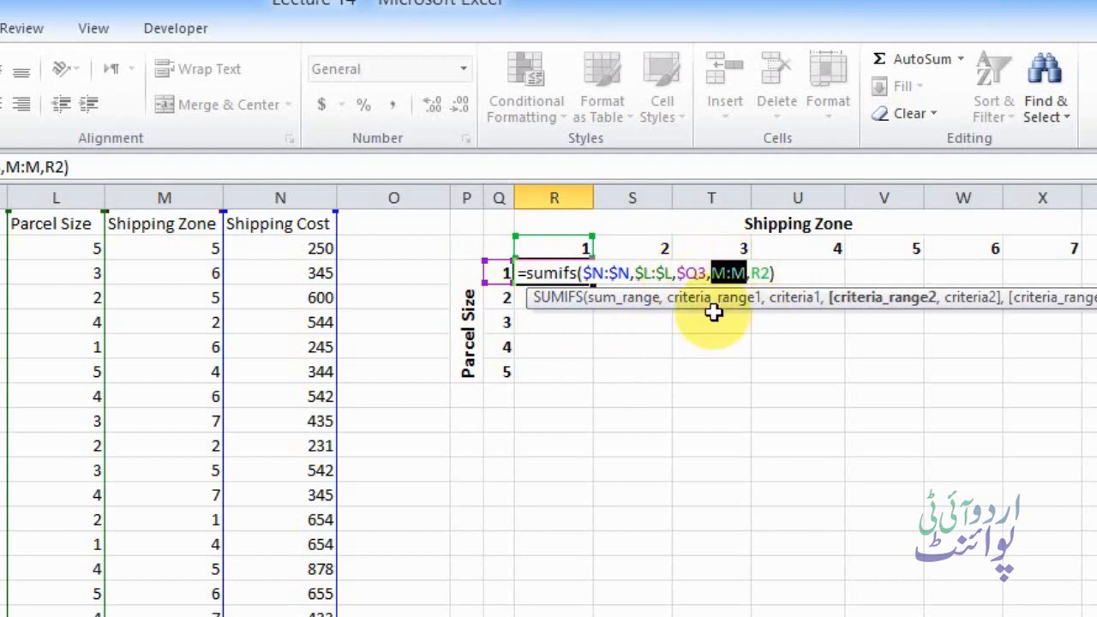
{"action": "key", "text": "F4"}
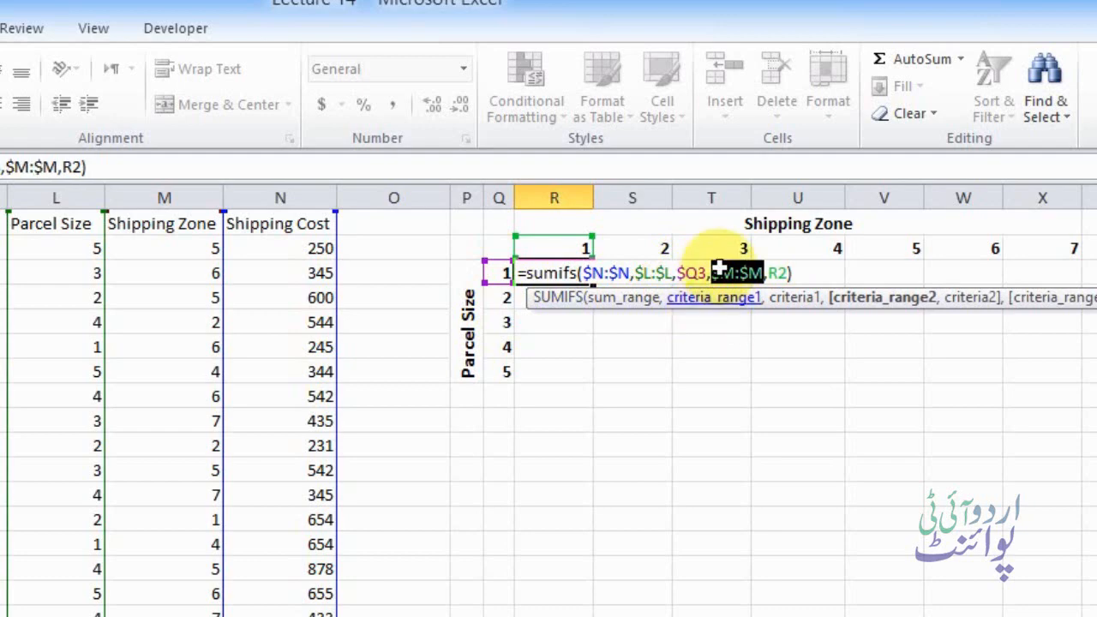
{"action": "left_click", "coordinate": [777, 271]}
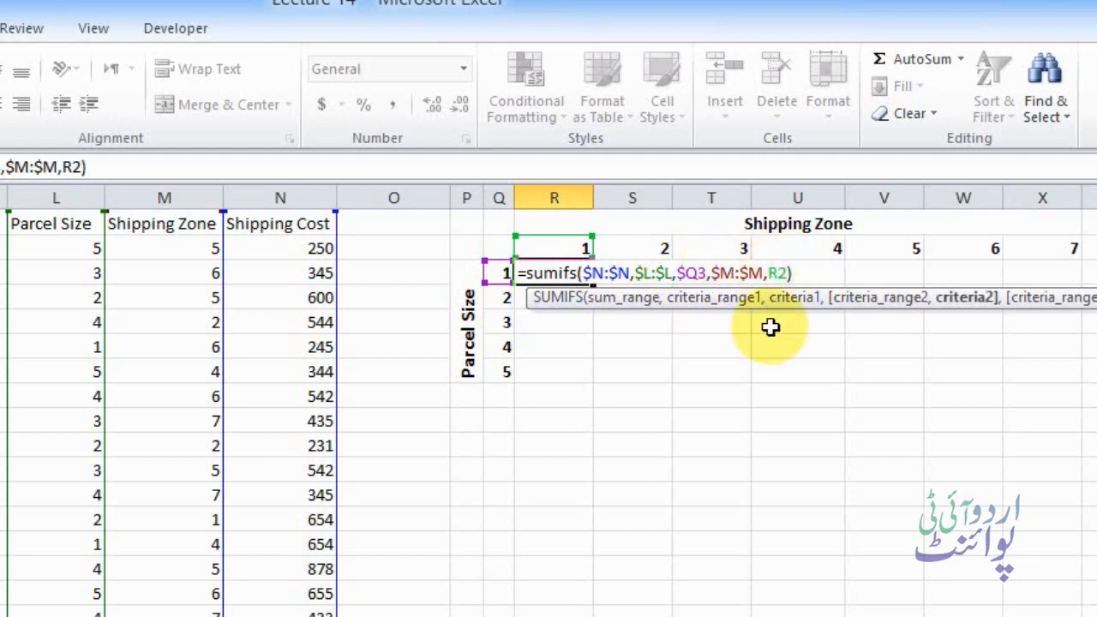
{"action": "key", "text": "F4"}
{"action": "key", "text": "F4"}
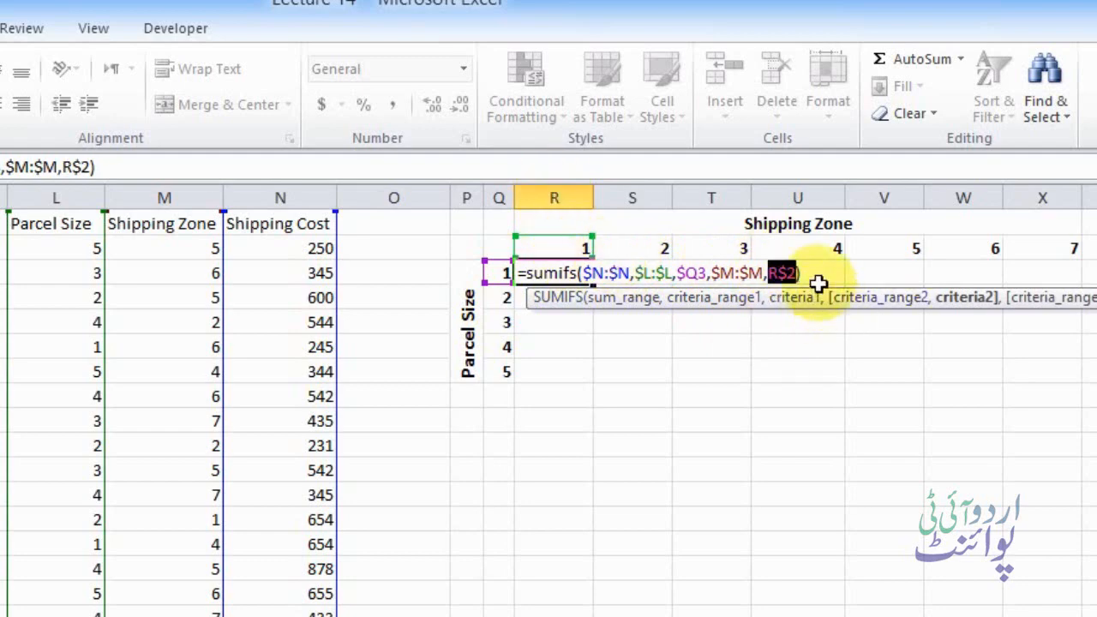
{"action": "left_click", "coordinate": [766, 271]}
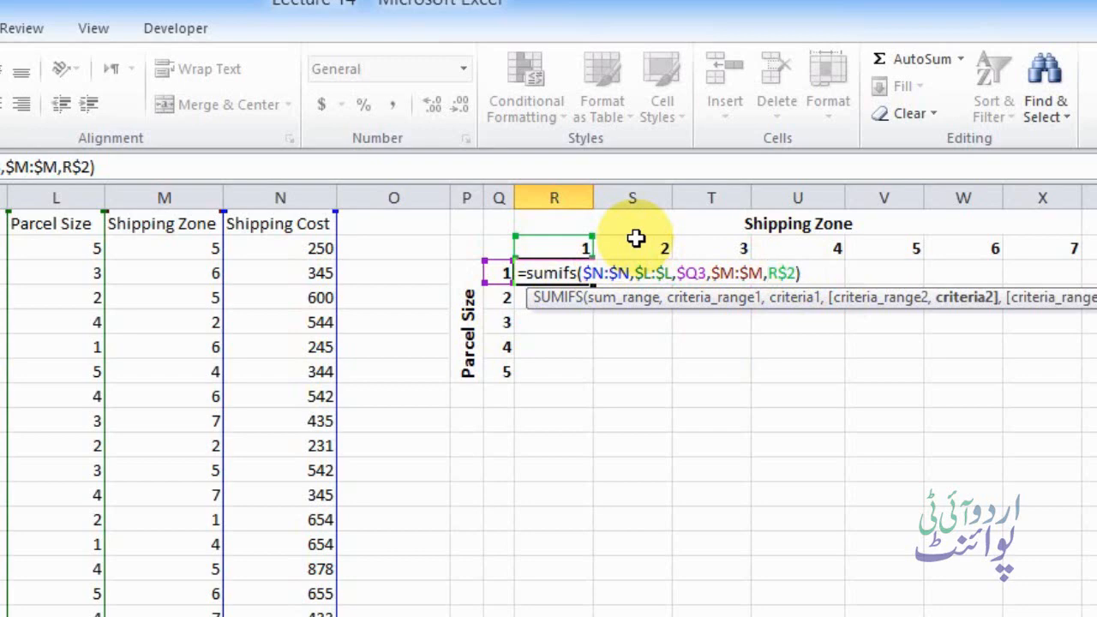
{"action": "key", "text": "ctrl+Return"}
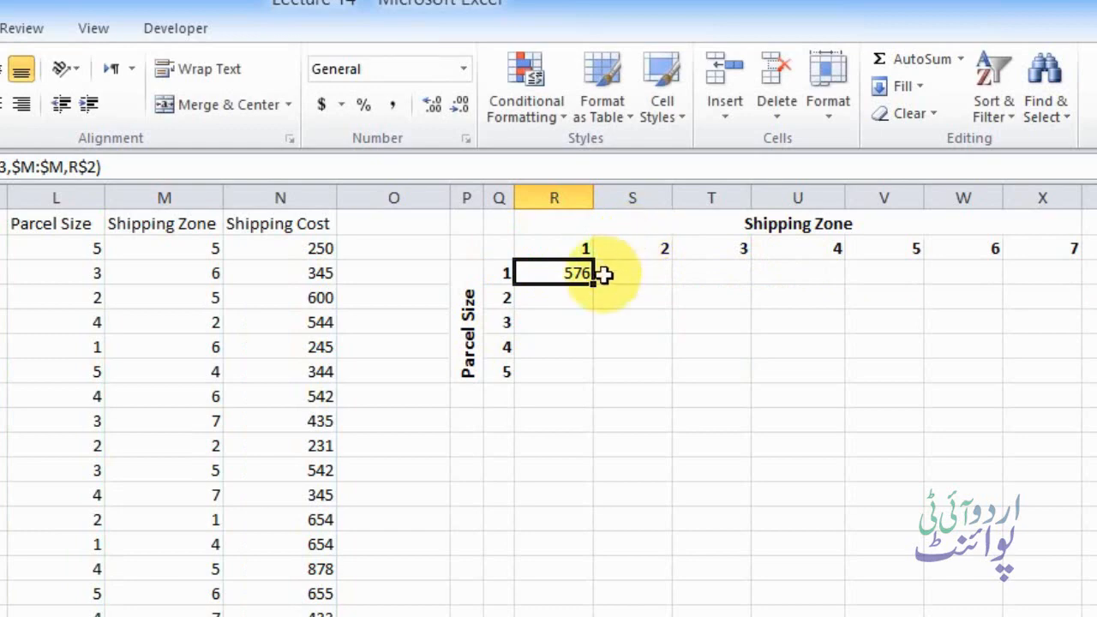
Step: Fill R3's SUMIFS formula across to X3 and down to row 7 to complete the grid
{"action": "left_click_drag", "start_coordinate": [593, 280], "coordinate": [1049, 283]}
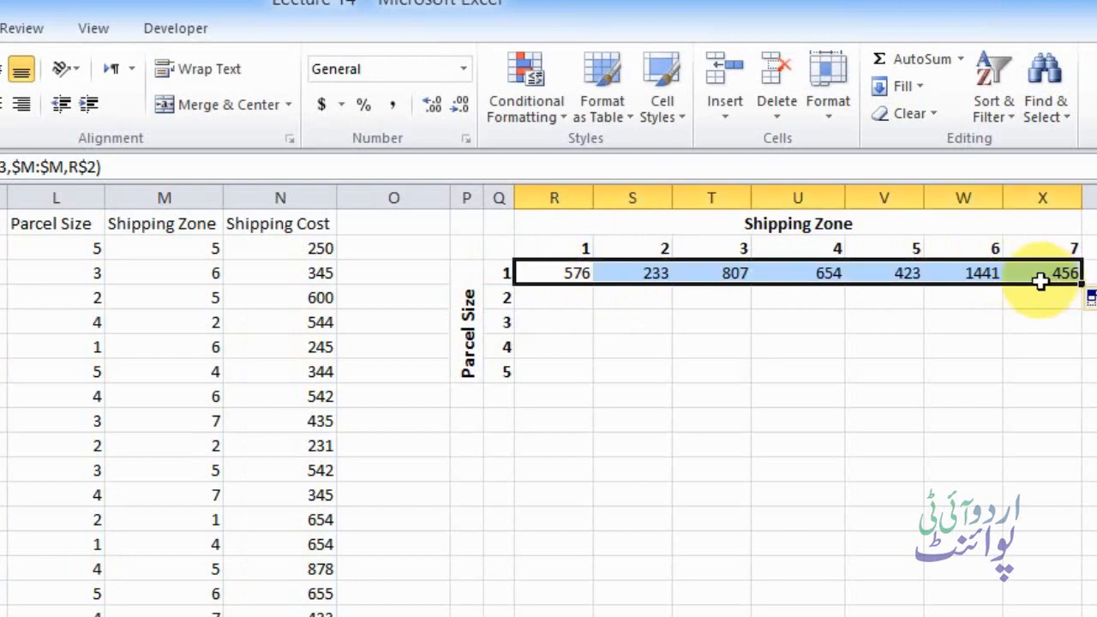
{"action": "double_click", "coordinate": [1080, 283]}
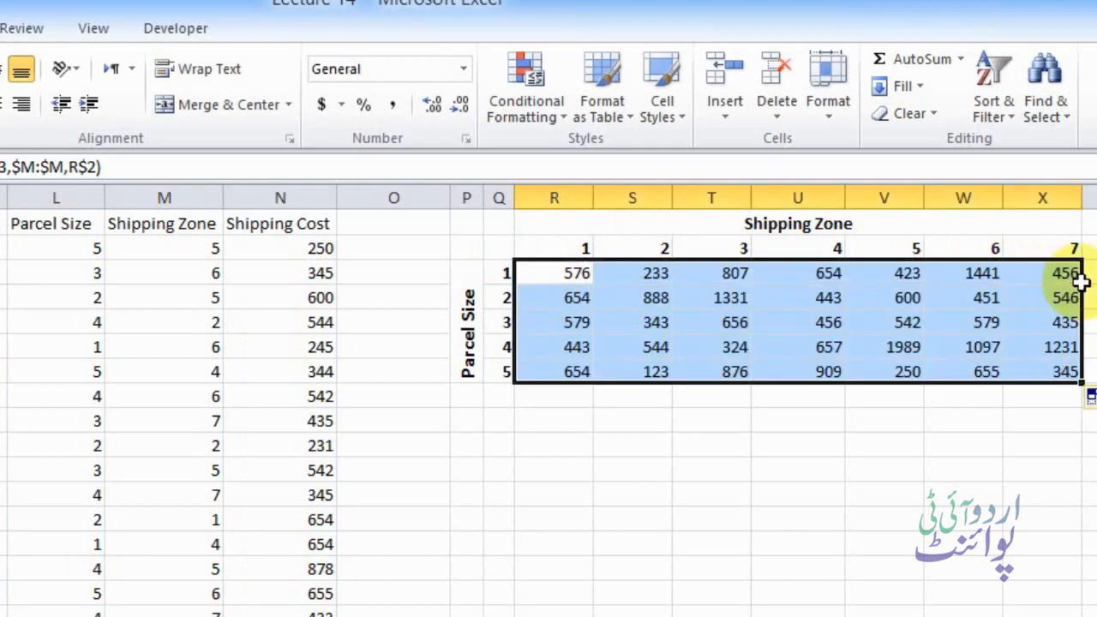
Step: Check the filled SUMIFS formulas in the shipping zone 1 column, inspecting the cell references in R6
{"action": "left_click", "coordinate": [558, 276]}
{"action": "left_click", "coordinate": [570, 300]}
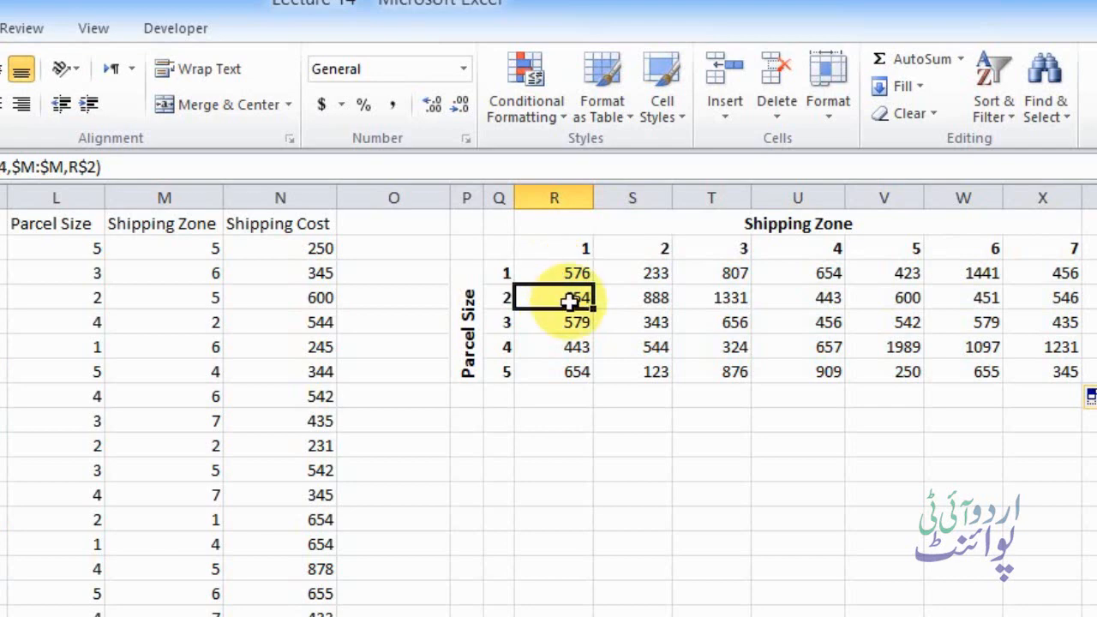
{"action": "left_click", "coordinate": [572, 326]}
{"action": "double_click", "coordinate": [570, 345]}
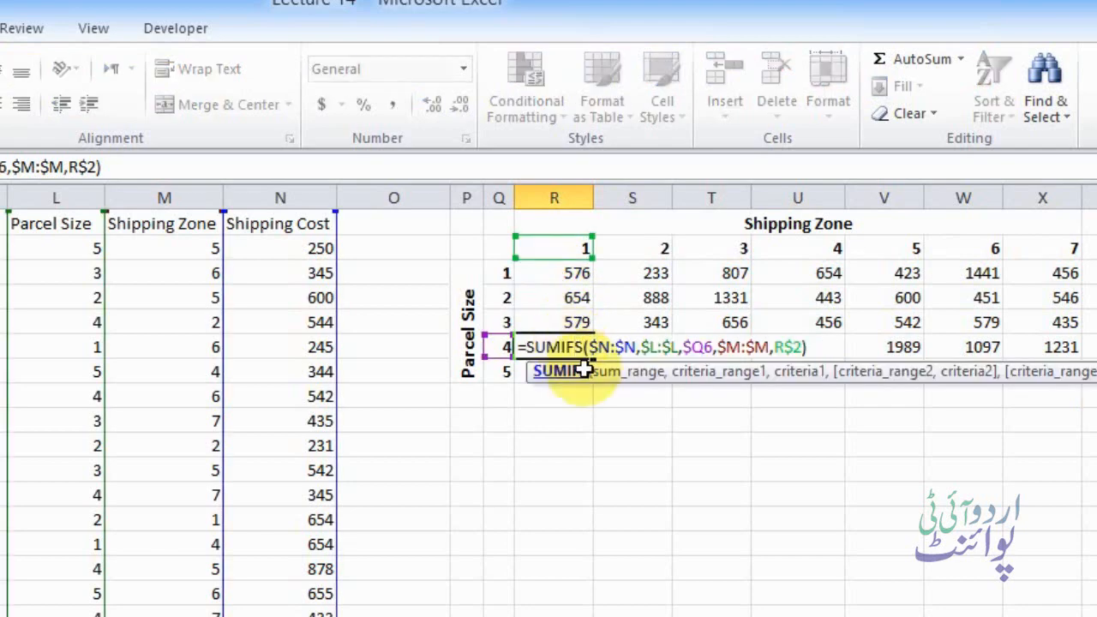
{"action": "key", "text": "Return"}
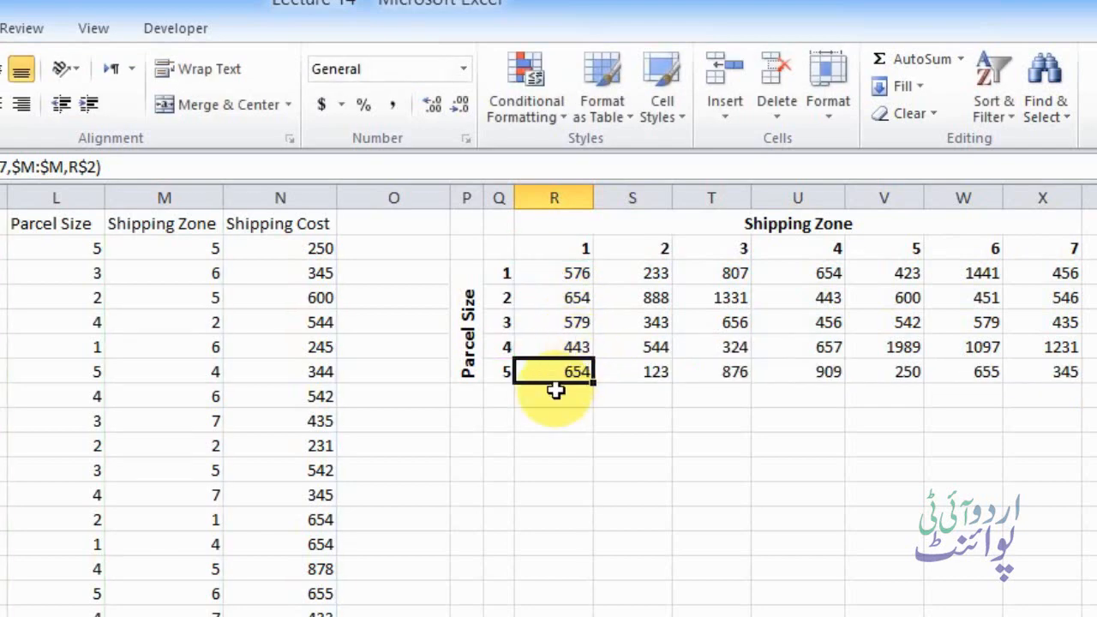
Step: Total each shipping zone column below the grid in R8:X8 using AutoSum, and select the row of totals
{"action": "left_click_drag", "start_coordinate": [551, 394], "coordinate": [1048, 396]}
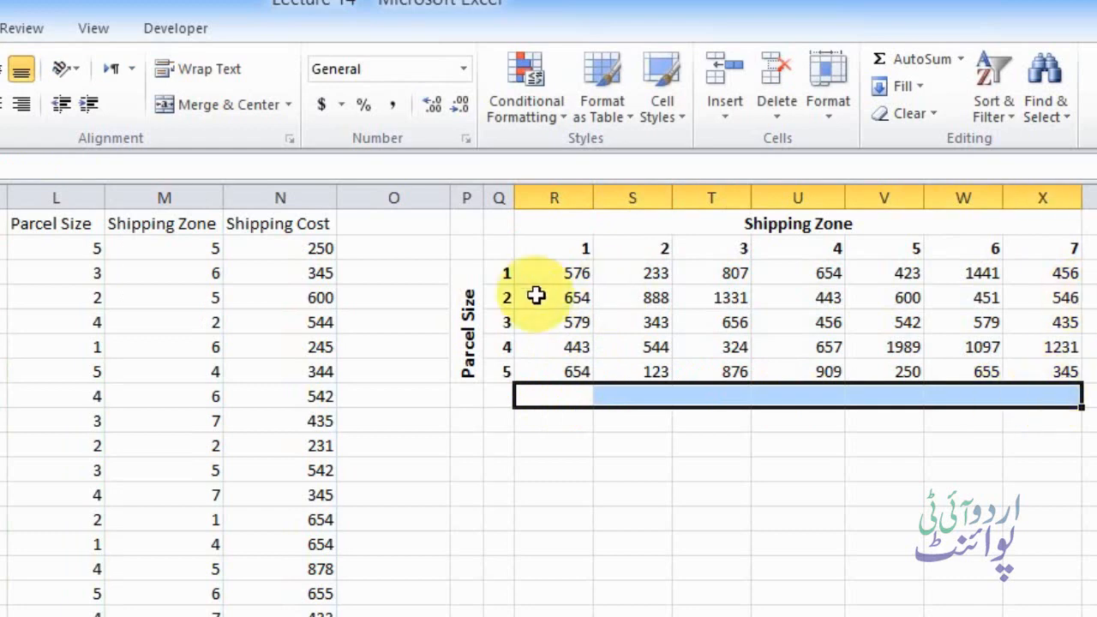
{"action": "left_click_drag", "start_coordinate": [549, 276], "coordinate": [1071, 372]}
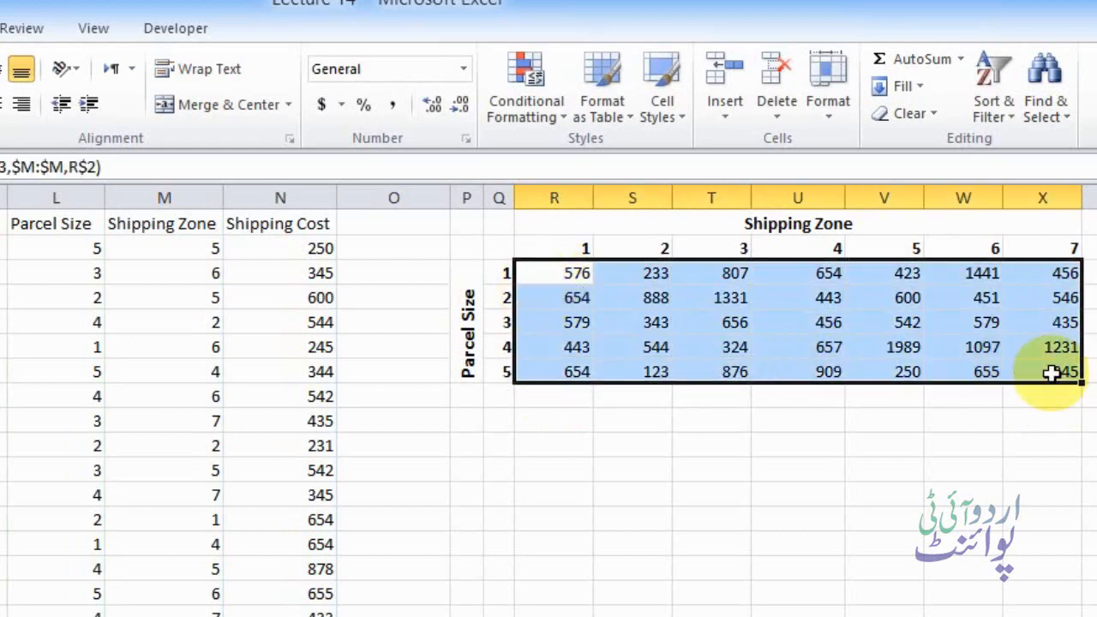
{"action": "left_click", "coordinate": [903, 56]}
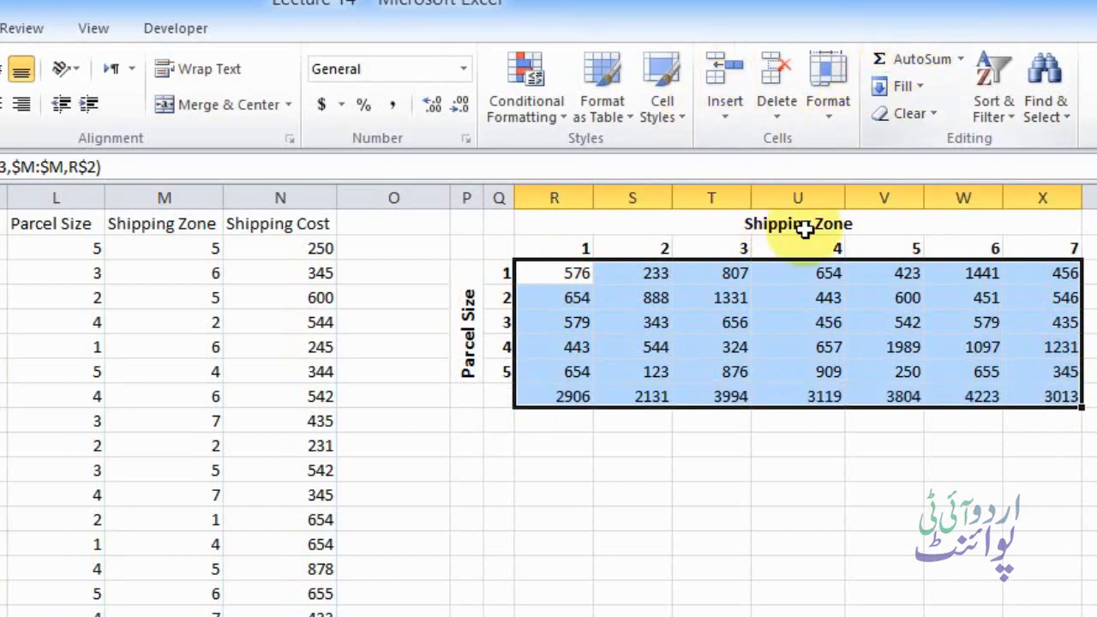
{"action": "left_click_drag", "start_coordinate": [543, 399], "coordinate": [1061, 397]}
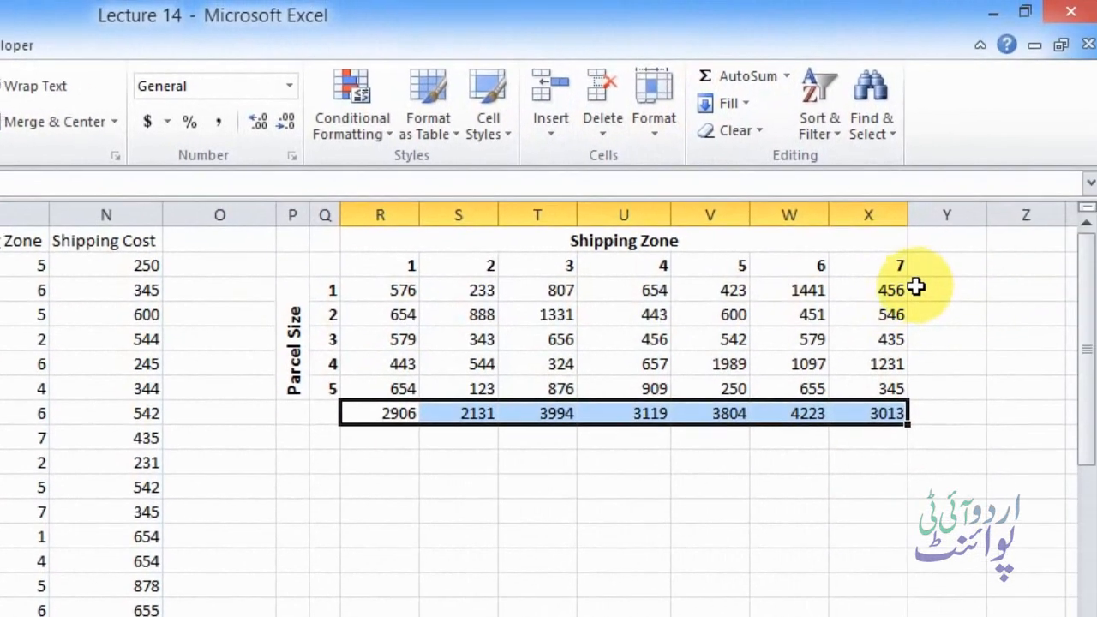
Step: Total each parcel size row beside the grid in Y3:Y7 using AutoSum
{"action": "left_click_drag", "start_coordinate": [915, 288], "coordinate": [928, 389]}
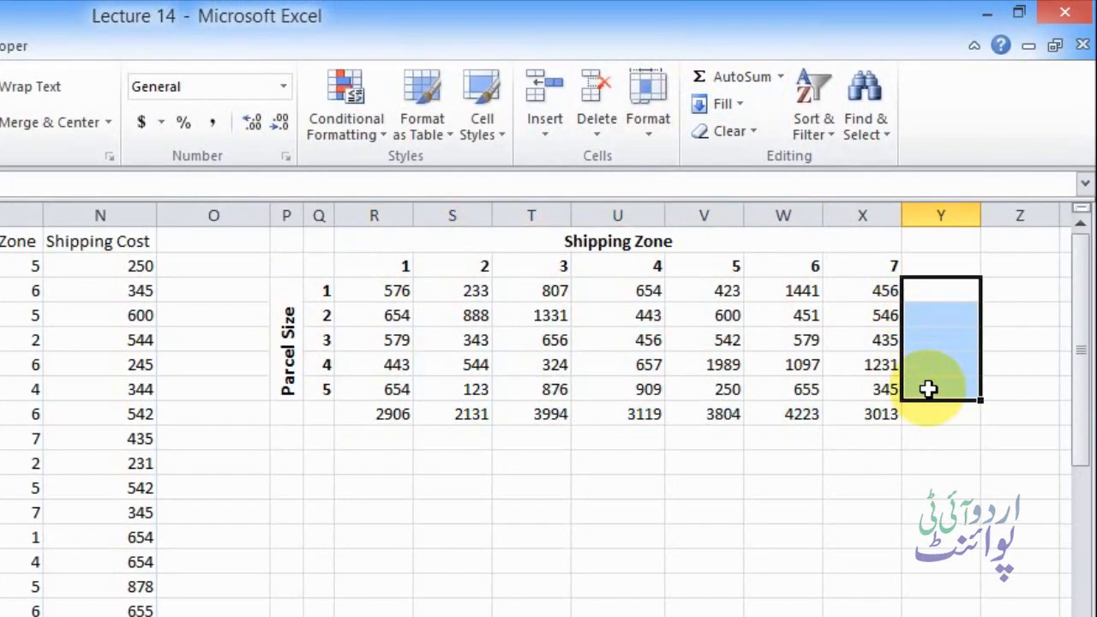
{"action": "left_click", "coordinate": [726, 76]}
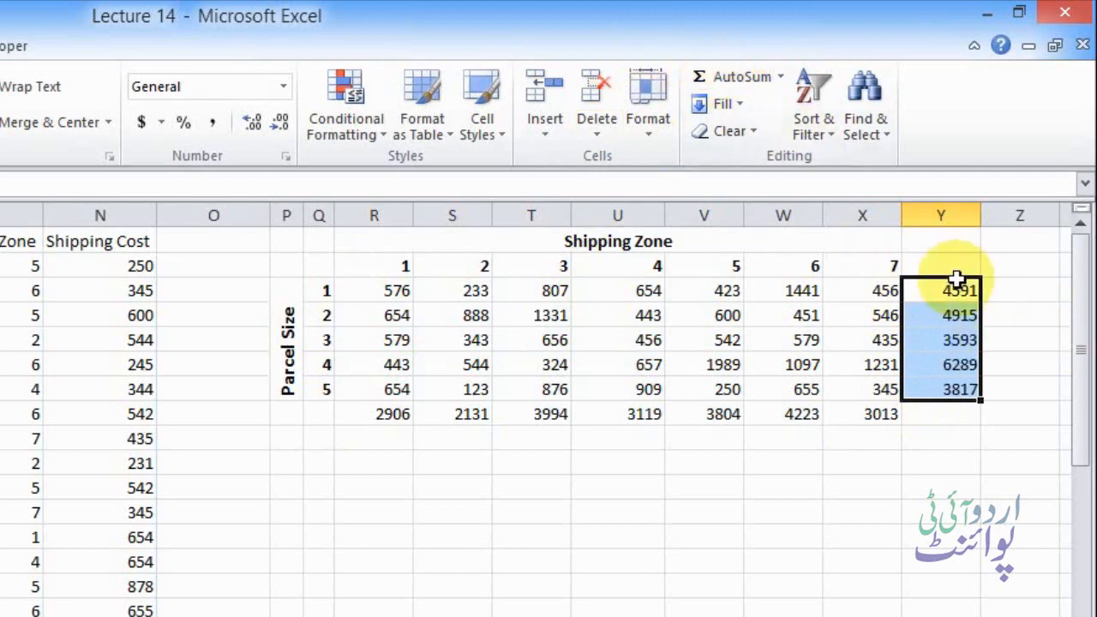
Step: Make the parcel size totals in Y3:Y7 and the shipping zone totals in R8:X8 bold
{"action": "left_click_drag", "start_coordinate": [403, 288], "coordinate": [466, 385]}
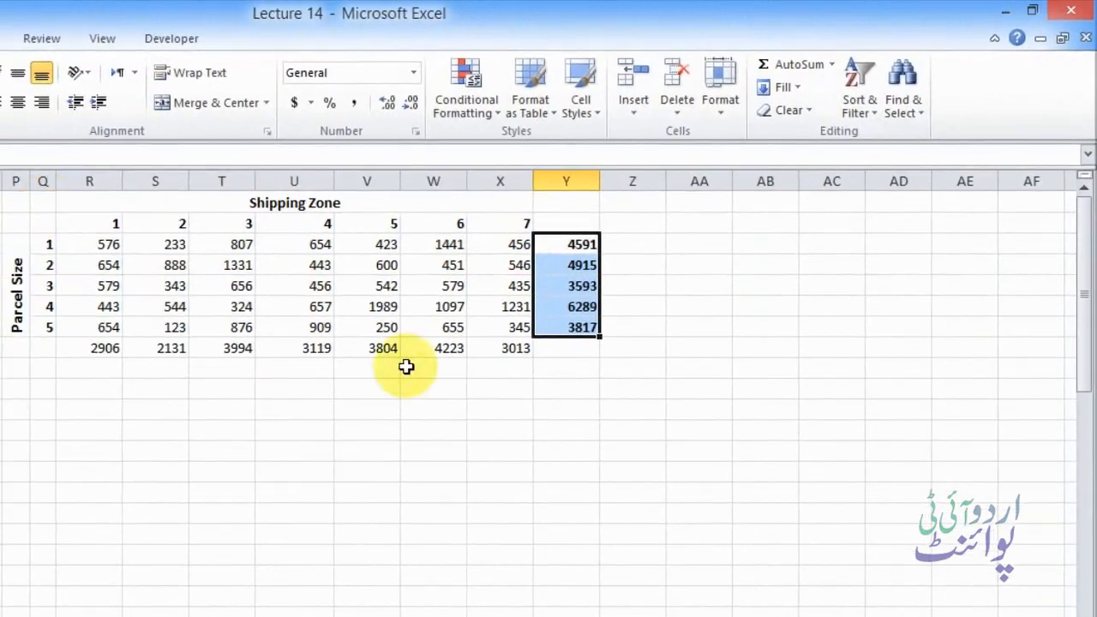
{"action": "left_click_drag", "start_coordinate": [98, 348], "coordinate": [515, 351]}
{"action": "key", "text": "ctrl+b"}
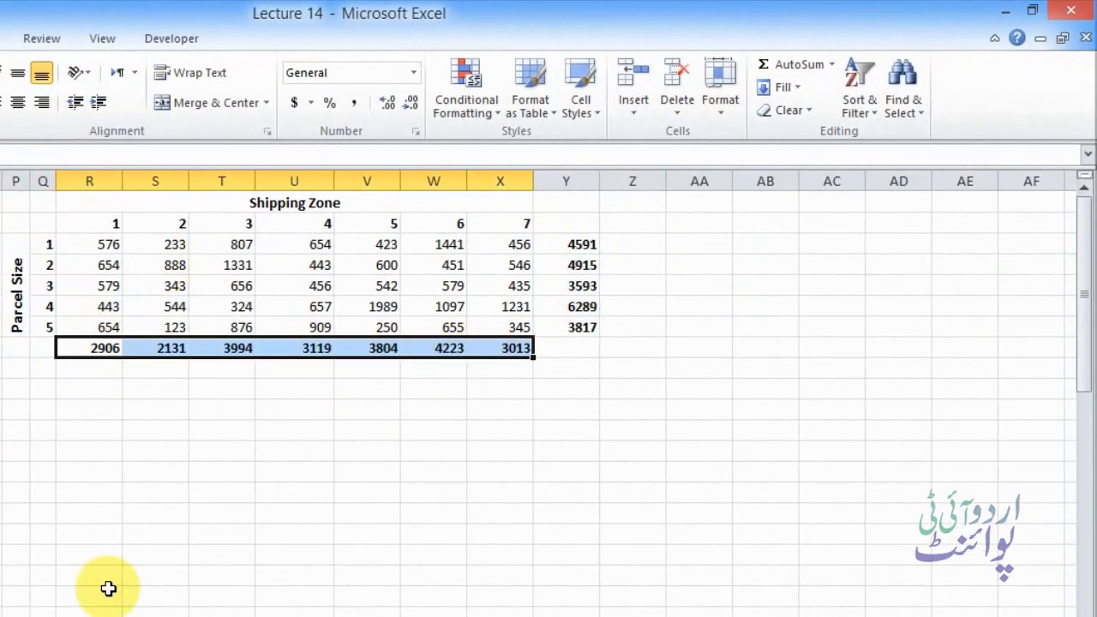
{"action": "left_click", "coordinate": [163, 449]}
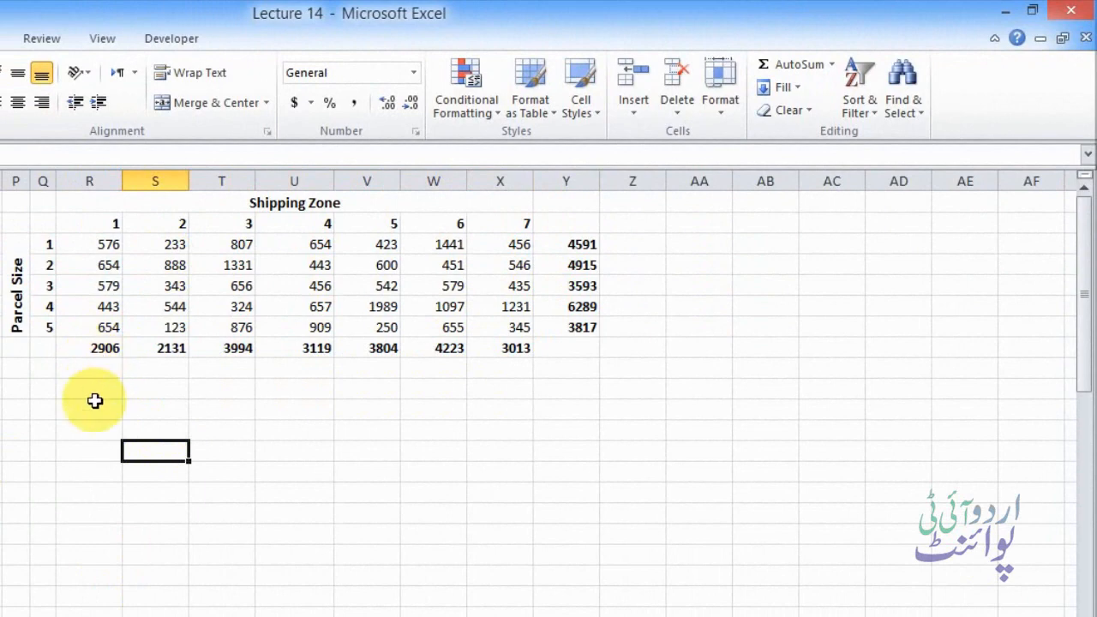